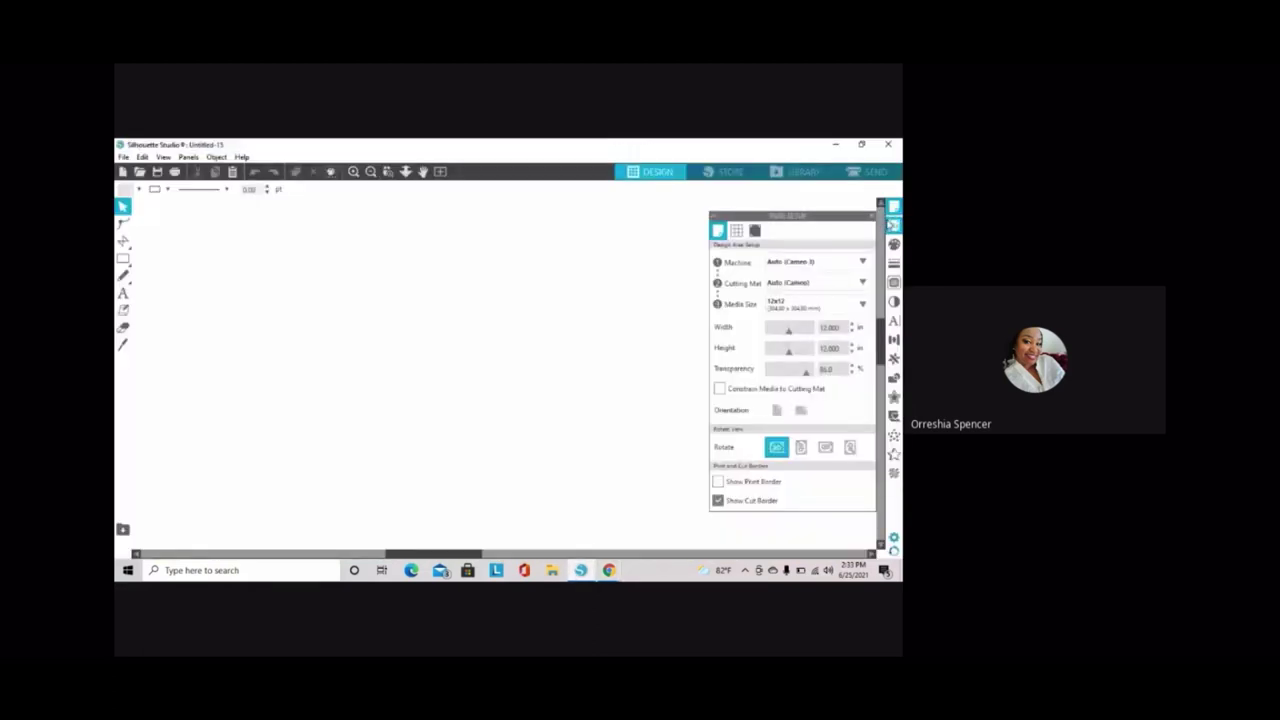
Set the page media size to Printer in Page Setup
{"action": "left_click", "coordinate": [874, 217]}
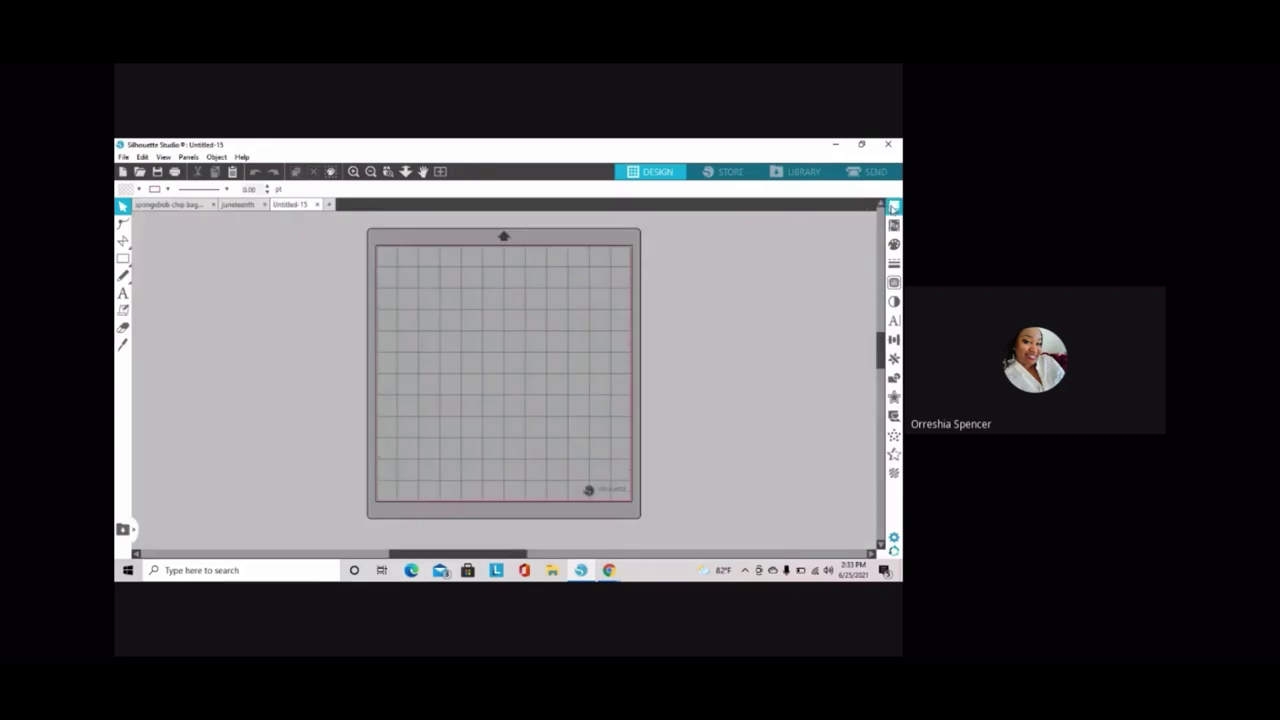
{"action": "left_click", "coordinate": [893, 206]}
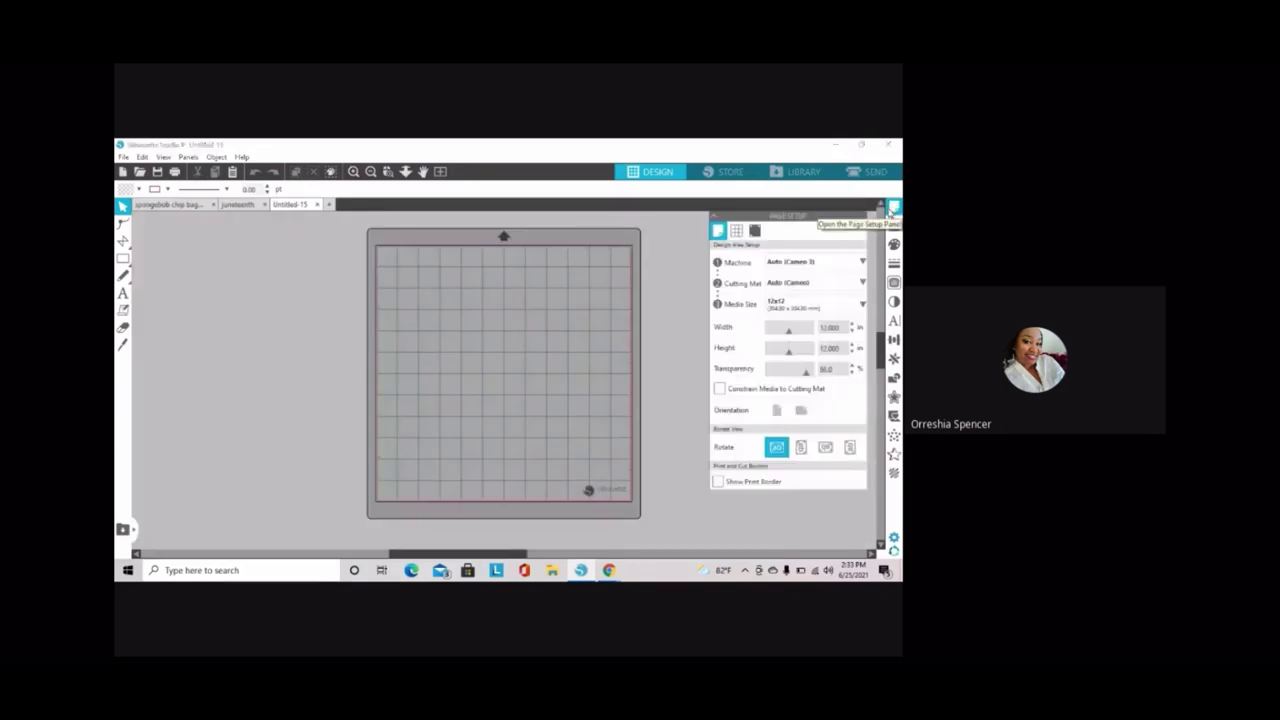
{"action": "left_click", "coordinate": [806, 311]}
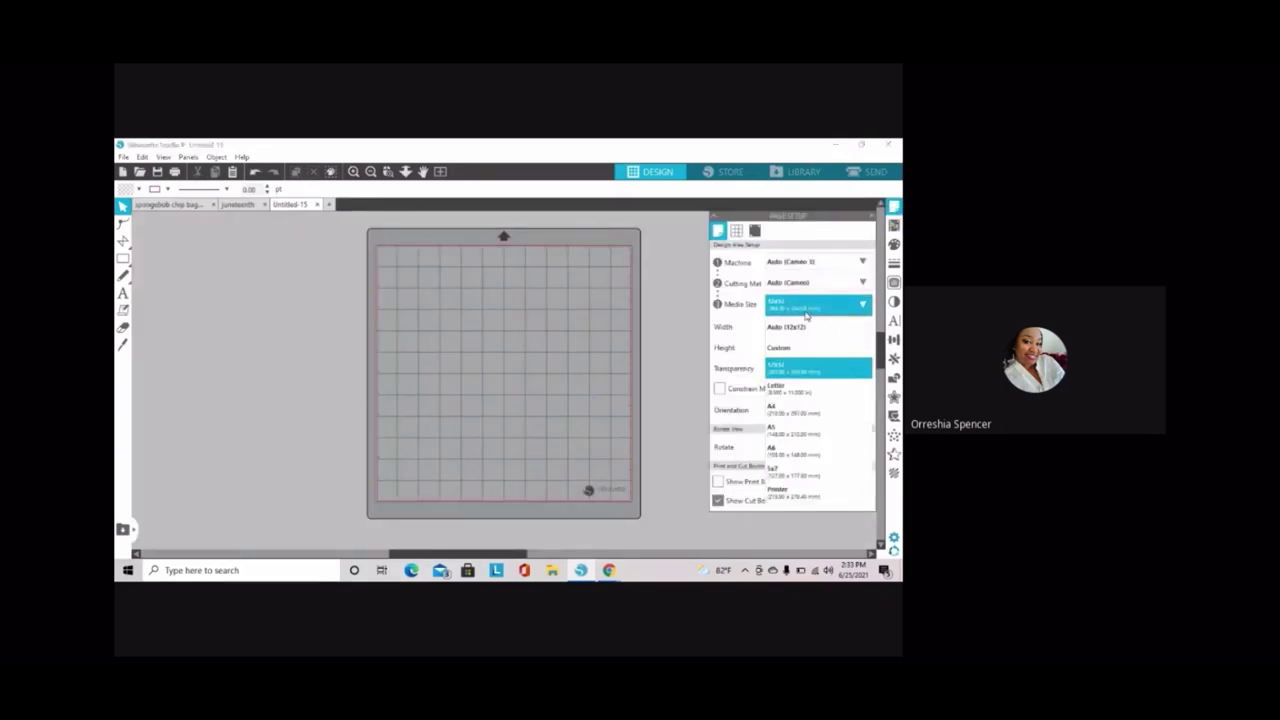
{"action": "left_click", "coordinate": [802, 500]}
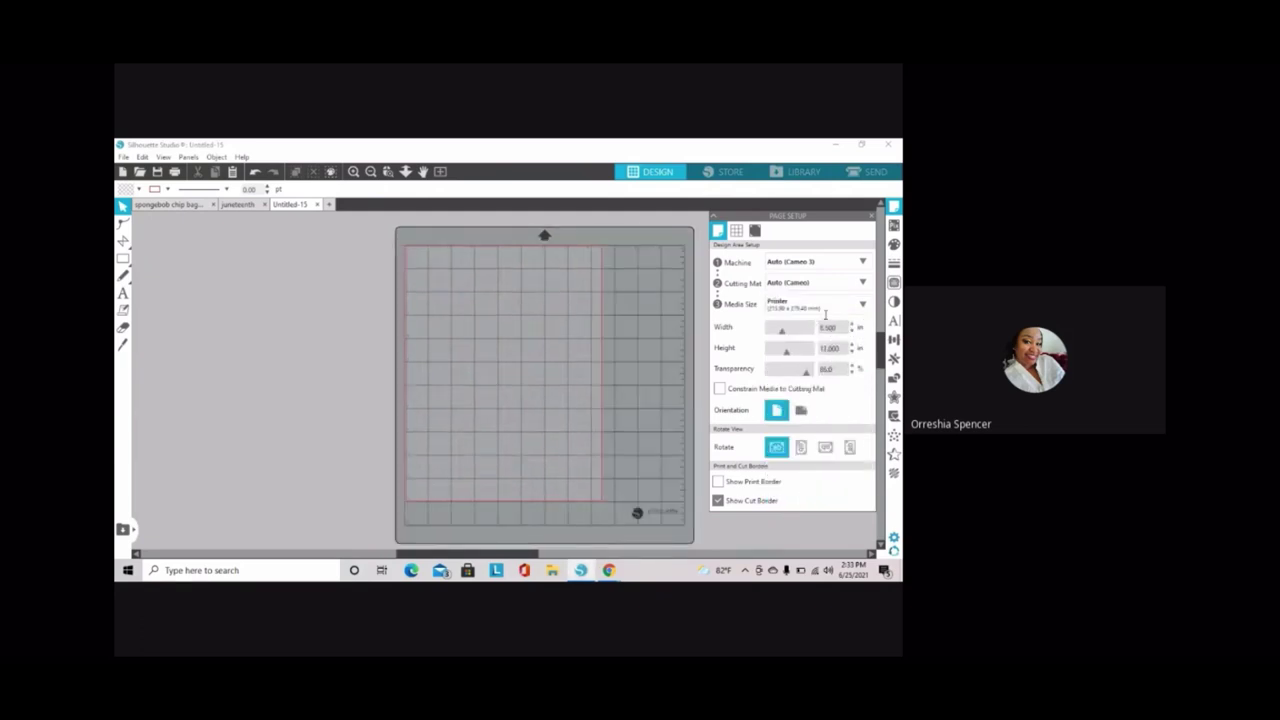
Turn registration marks On for print-and-cut
{"action": "left_click", "coordinate": [756, 231]}
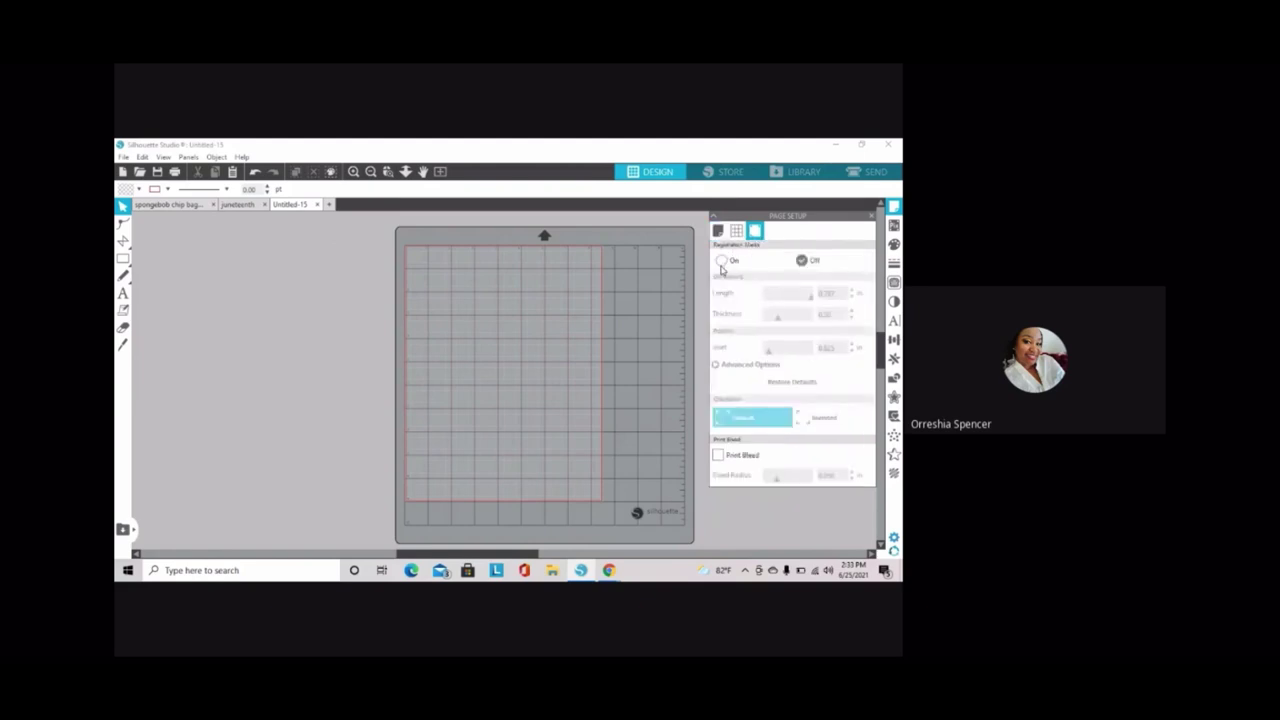
{"action": "left_click", "coordinate": [721, 261]}
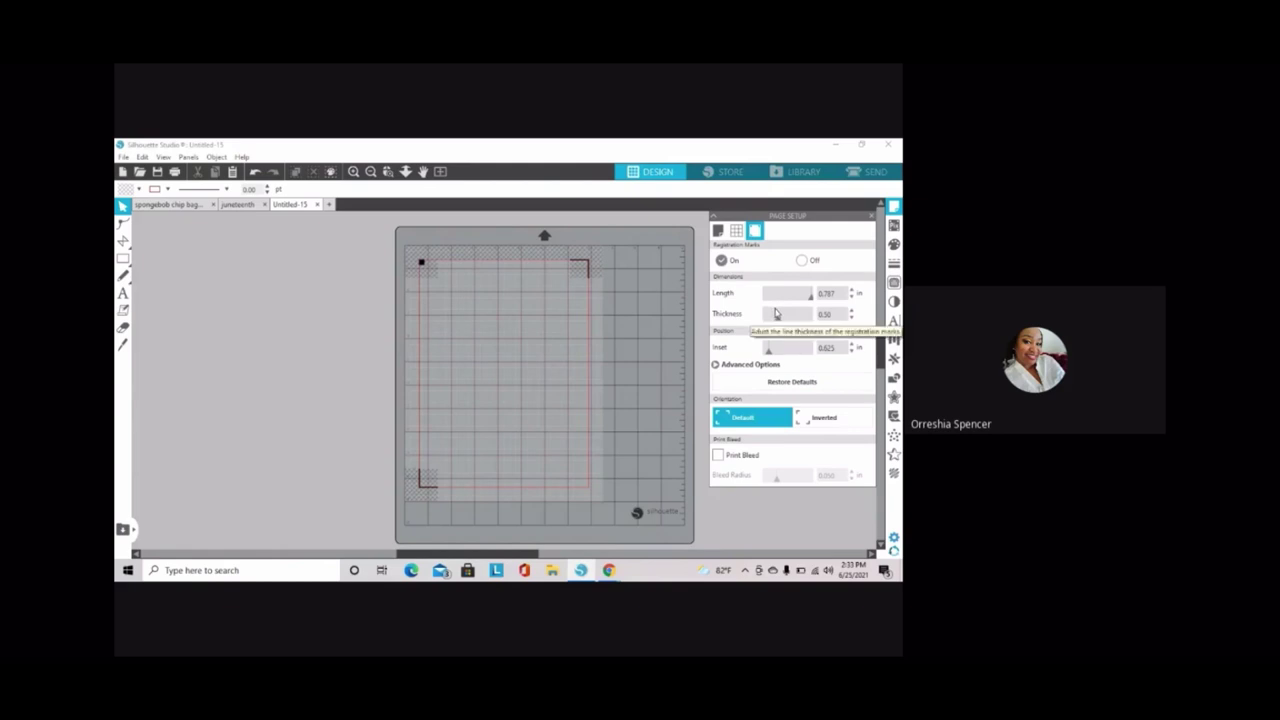
{"action": "left_click", "coordinate": [124, 258]}
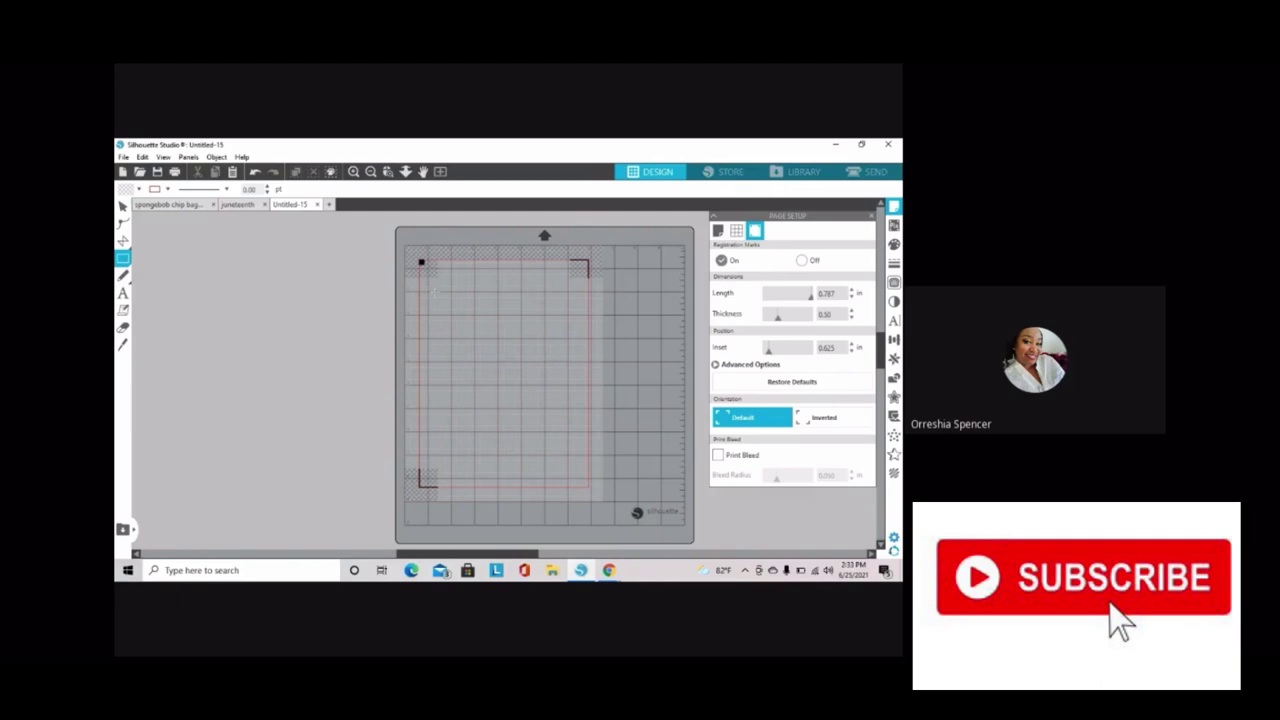
Draw a rectangle and size it to 3.5 in wide by 5.02 in high
{"action": "left_click_drag", "start_coordinate": [433, 294], "coordinate": [469, 325]}
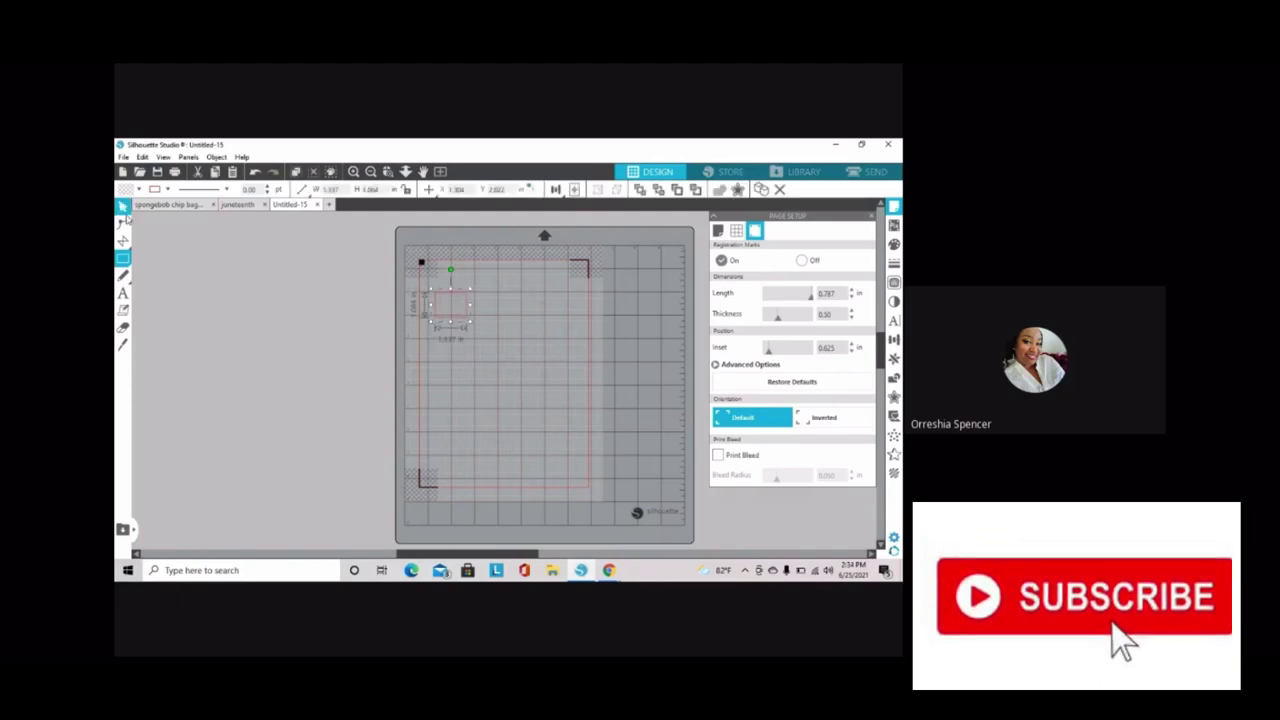
{"action": "key", "text": "v"}
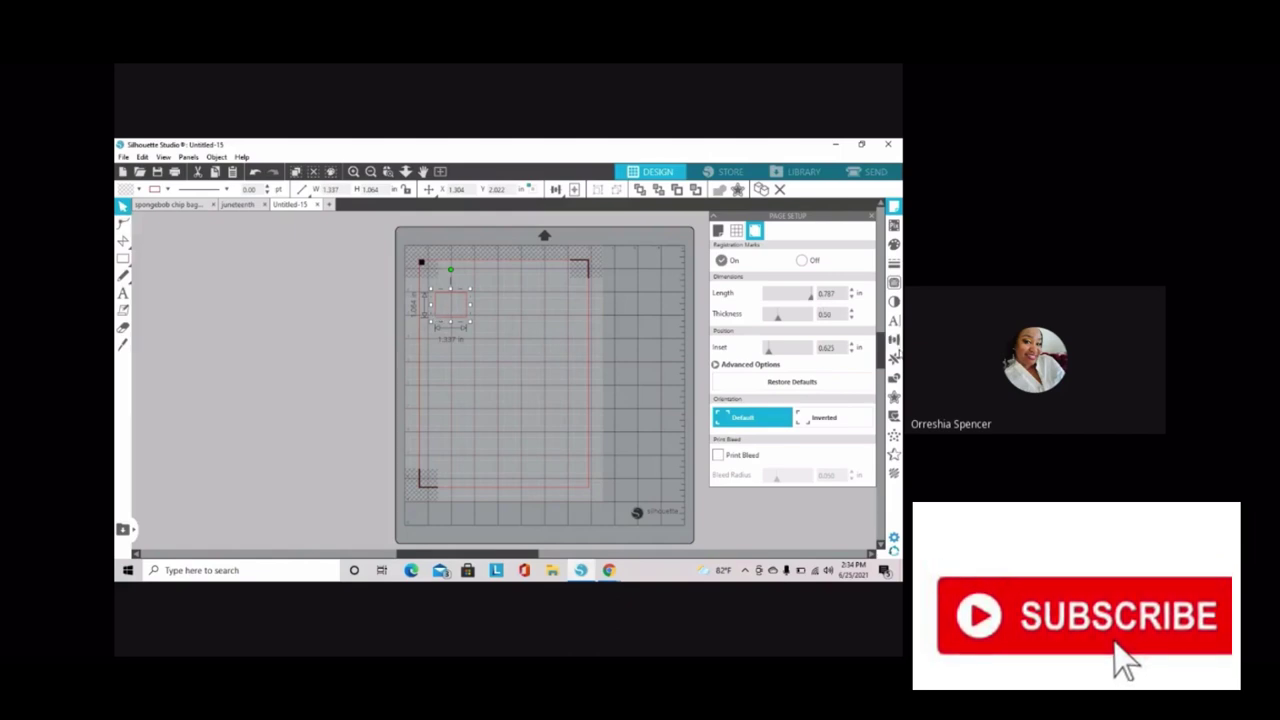
{"action": "left_click", "coordinate": [894, 340]}
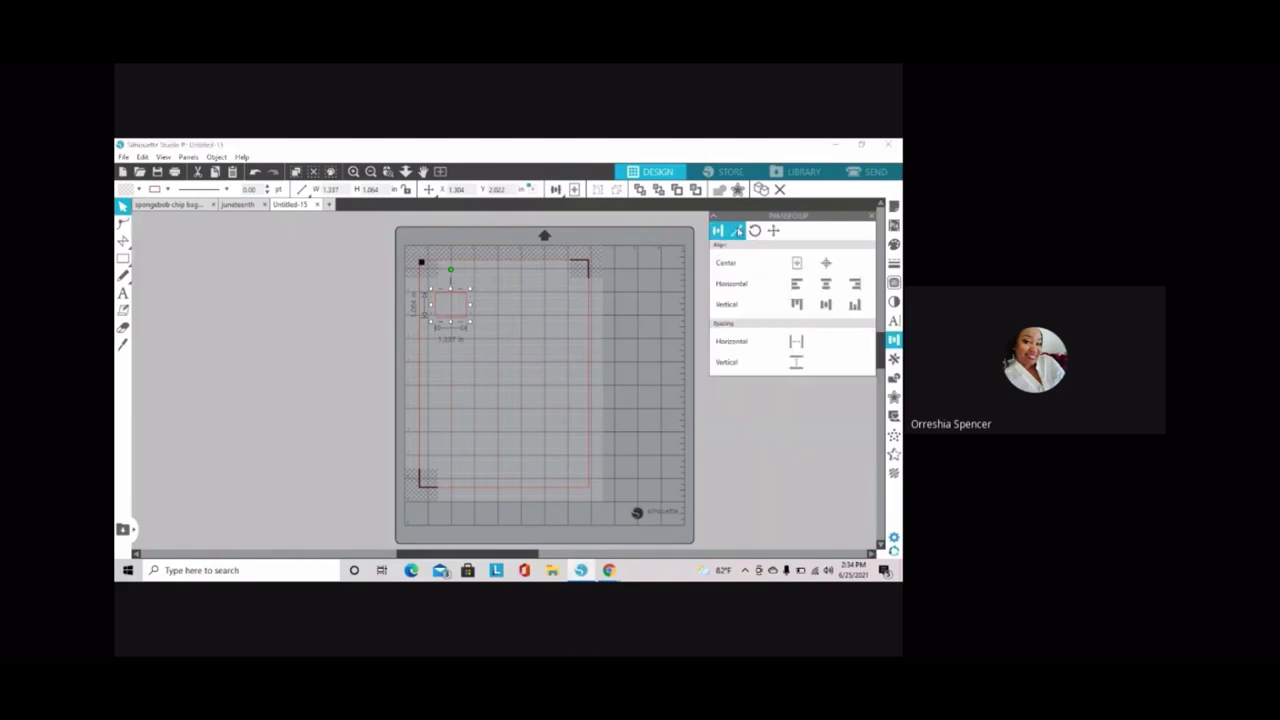
{"action": "left_click", "coordinate": [736, 231]}
{"action": "type", "text": "3.500"}
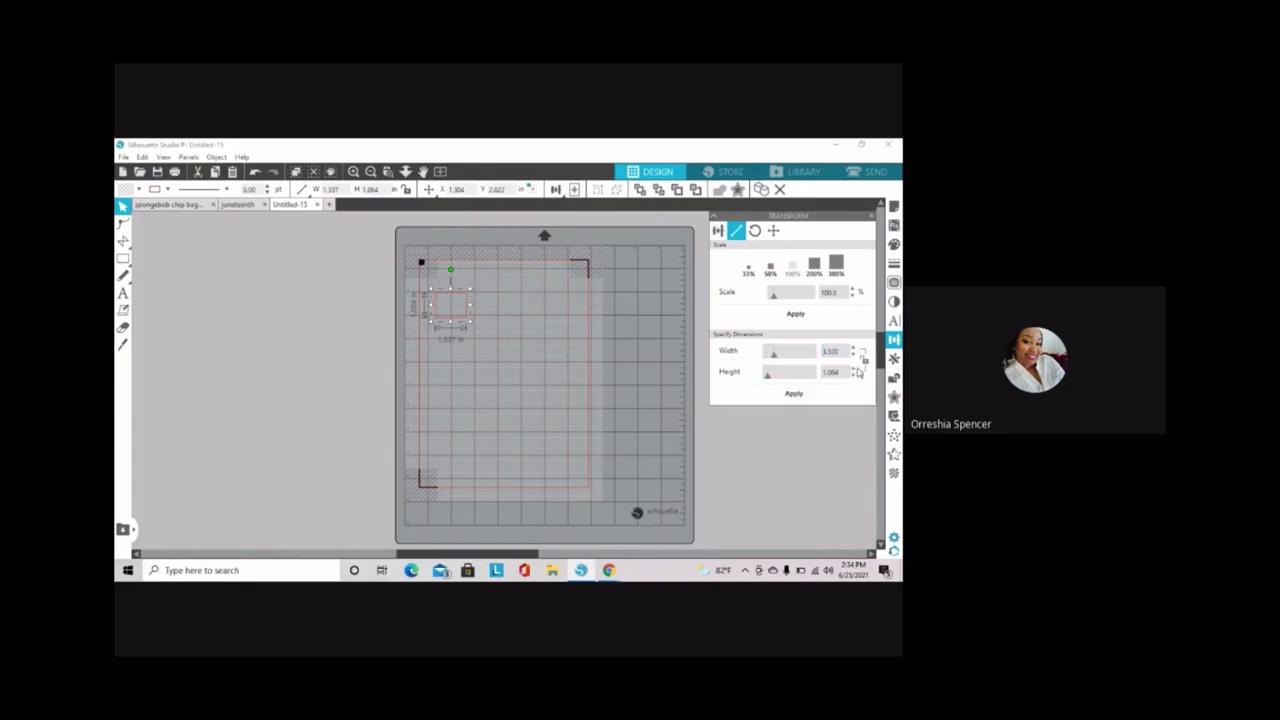
{"action": "left_click", "coordinate": [832, 371]}
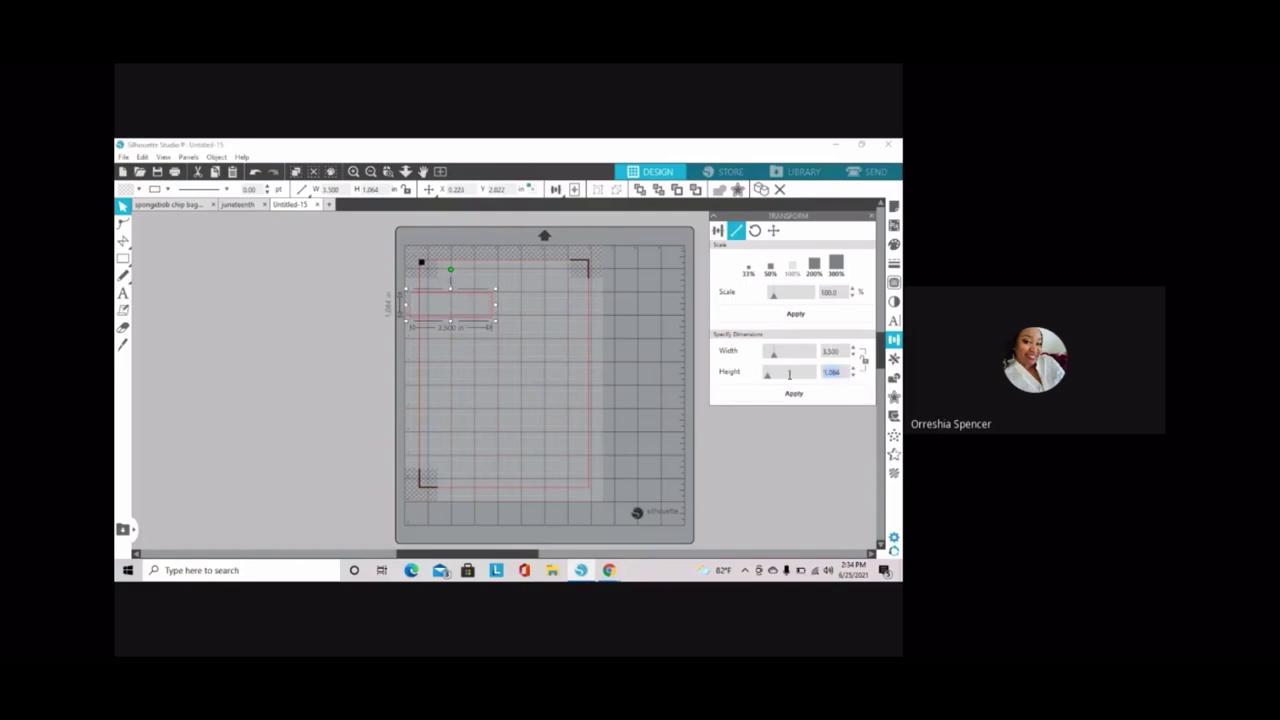
{"action": "type", "text": "5.02"}
{"action": "key", "text": "Return"}
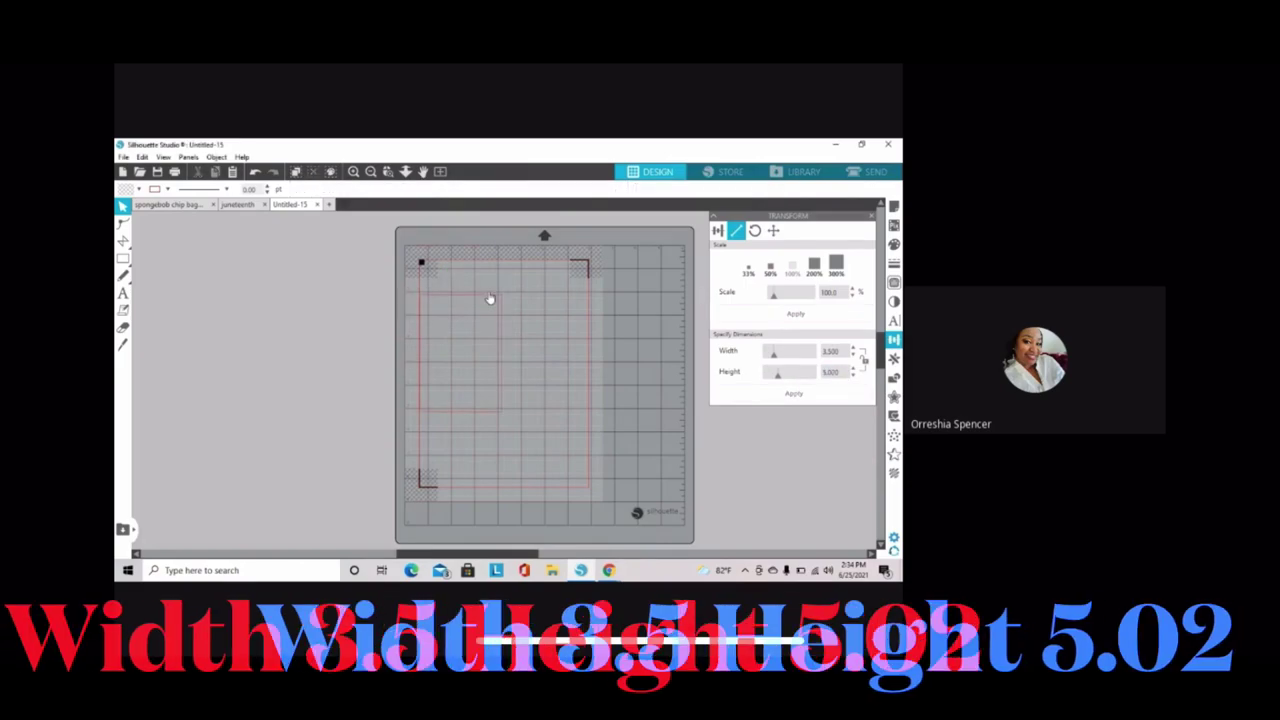
Copy the light blue glitter image from the browser
{"action": "left_click", "coordinate": [498, 276]}
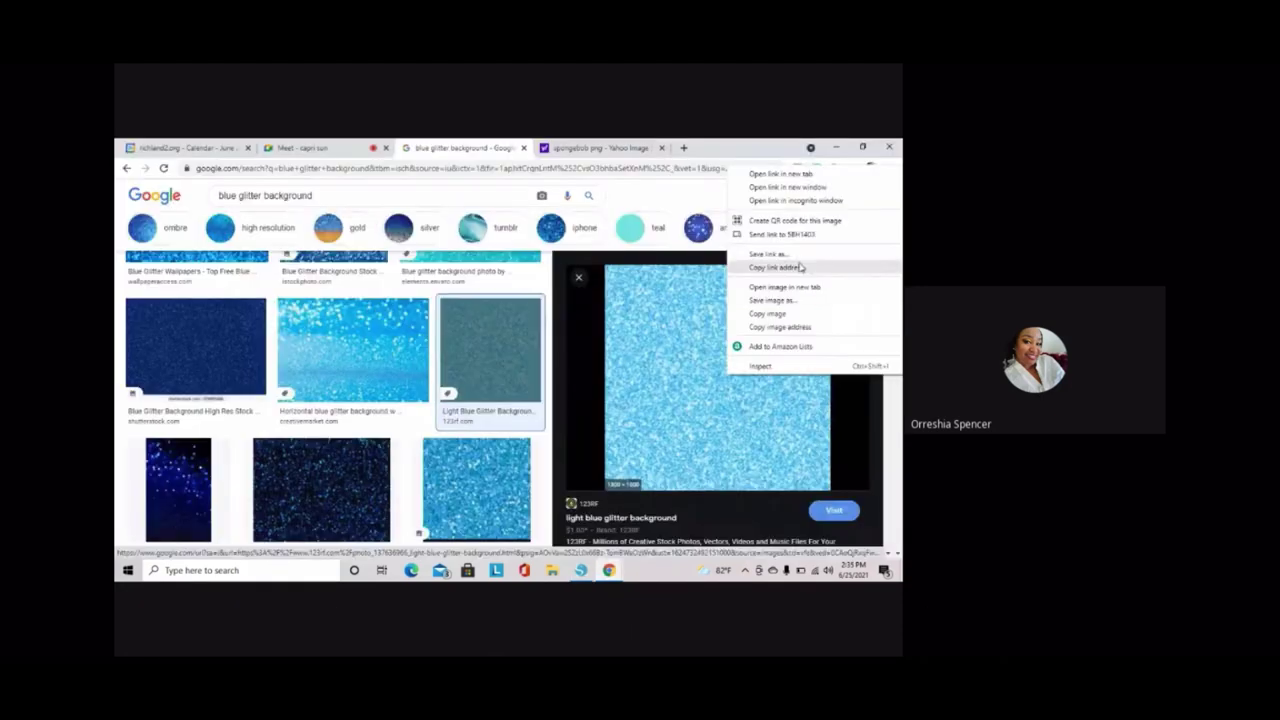
{"action": "left_click", "coordinate": [766, 322]}
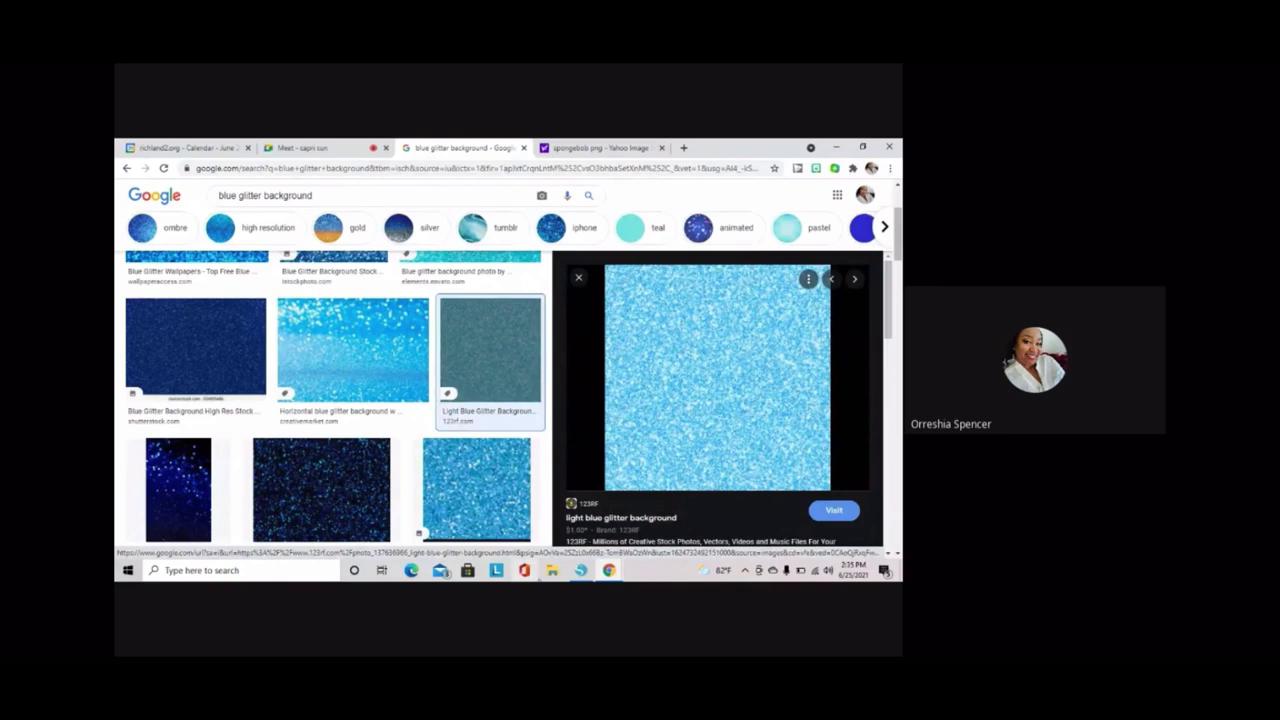
{"action": "left_click", "coordinate": [580, 570]}
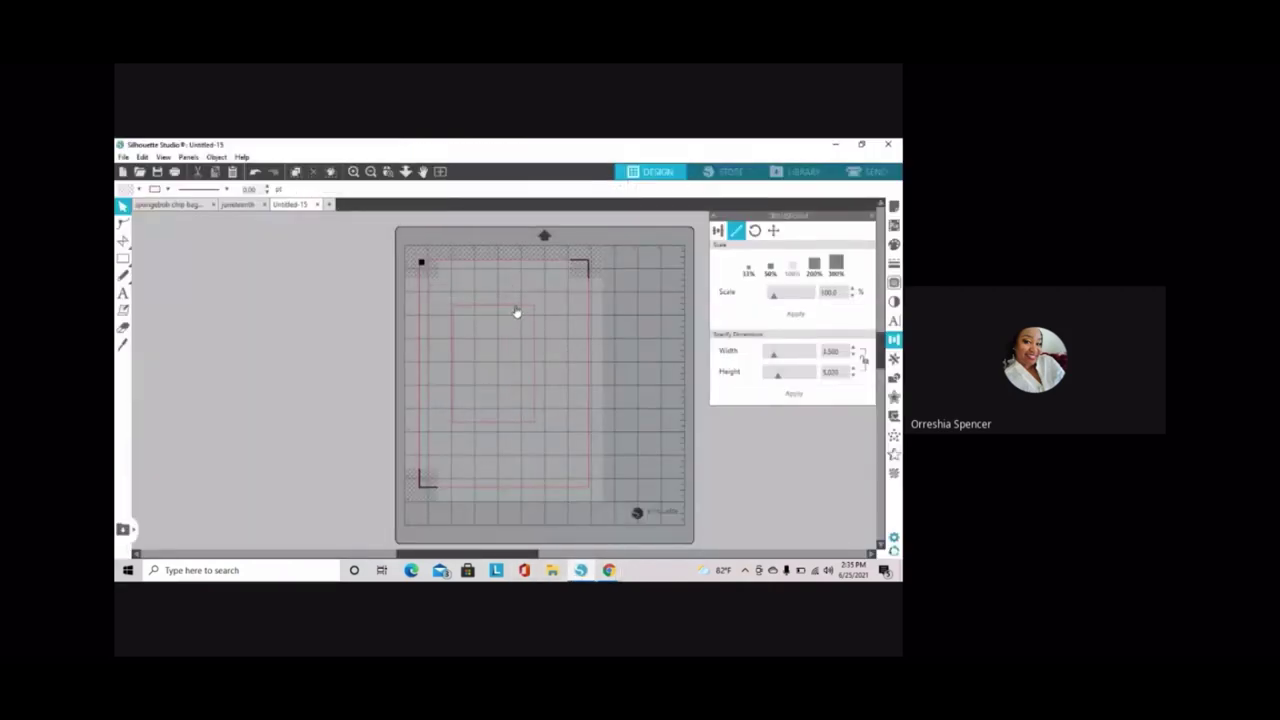
Paste the glitter image and place it over the rectangle on the mat
{"action": "right_click", "coordinate": [510, 296]}
{"action": "left_click", "coordinate": [536, 356]}
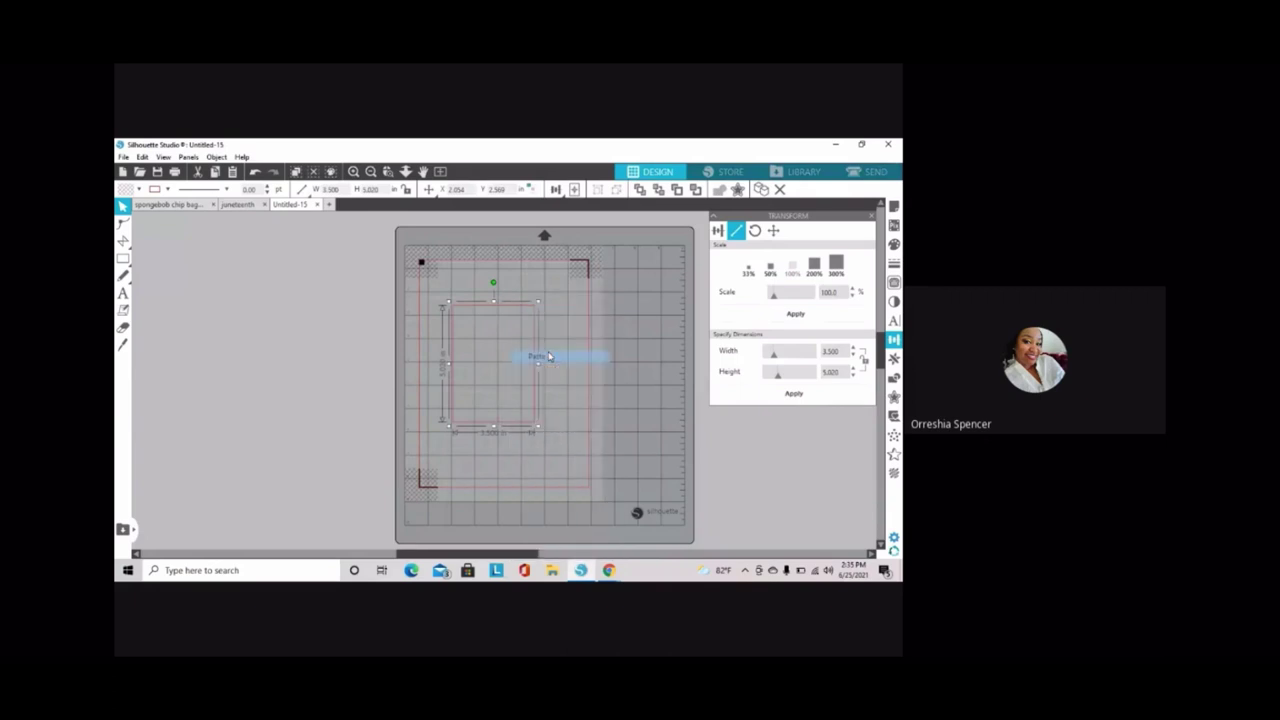
{"action": "mouse_move", "coordinate": [562, 402]}
{"action": "left_mouse_down"}
{"action": "mouse_move", "coordinate": [479, 345]}
{"action": "mouse_move", "coordinate": [370, 375]}
{"action": "left_mouse_up"}
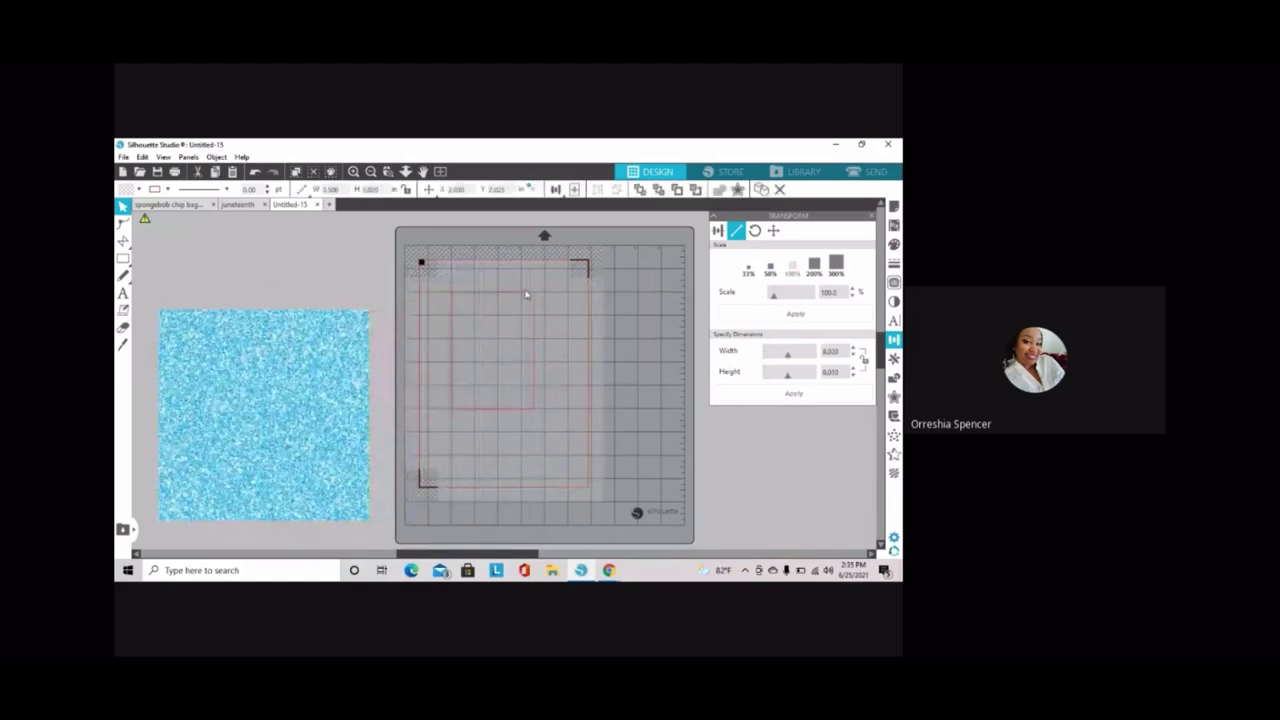
{"action": "left_click_drag", "start_coordinate": [337, 337], "coordinate": [490, 314]}
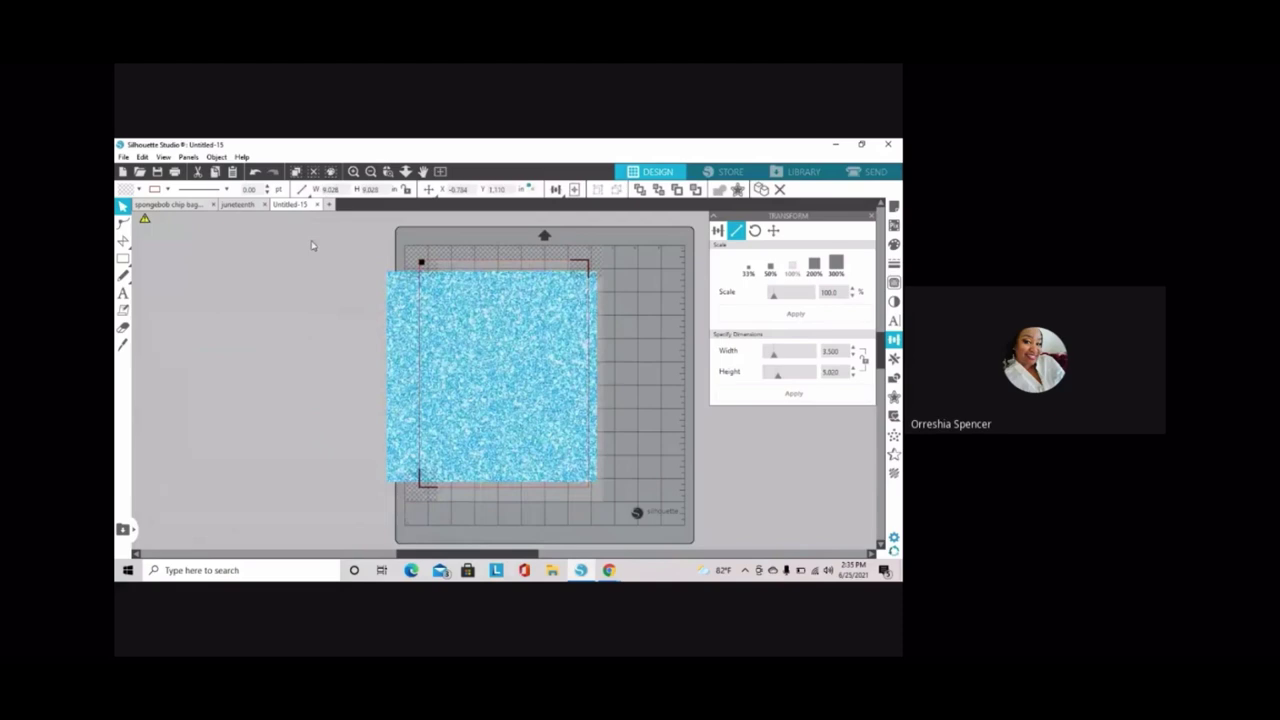
Crop the glitter image to the rectangle and nudge the result slightly left
{"action": "left_click_drag", "start_coordinate": [307, 256], "coordinate": [541, 364]}
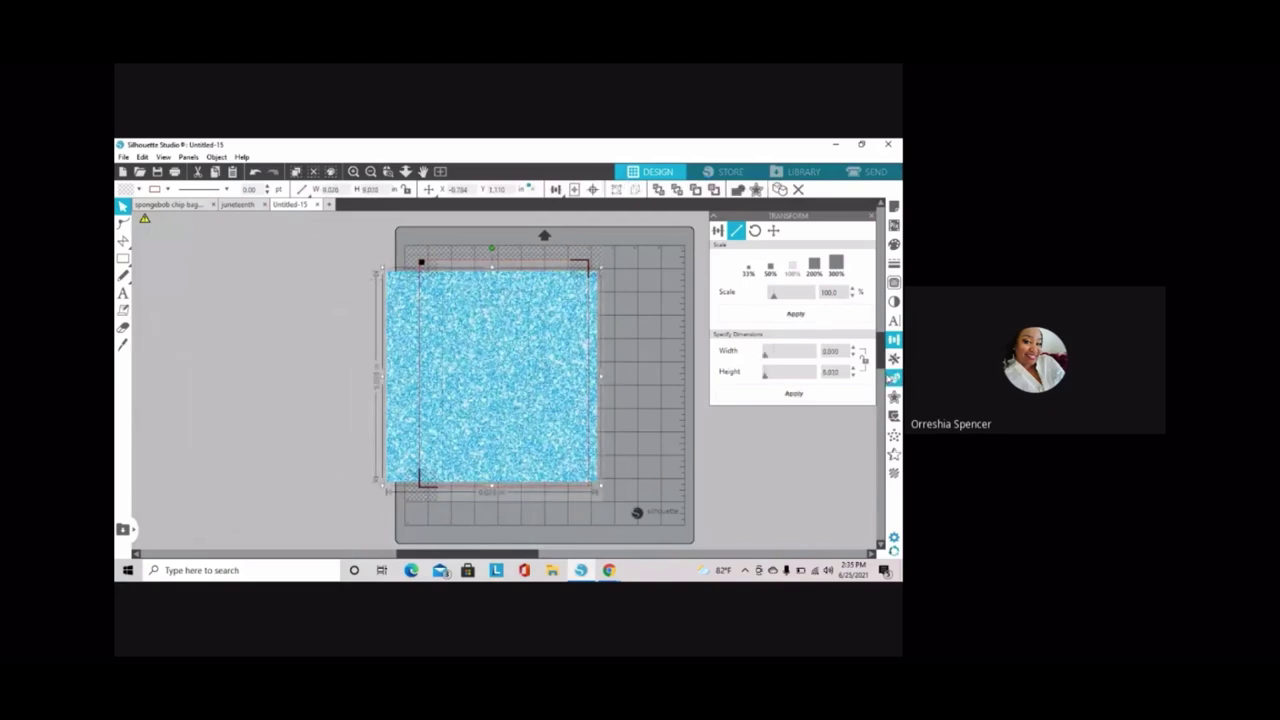
{"action": "left_click", "coordinate": [893, 282]}
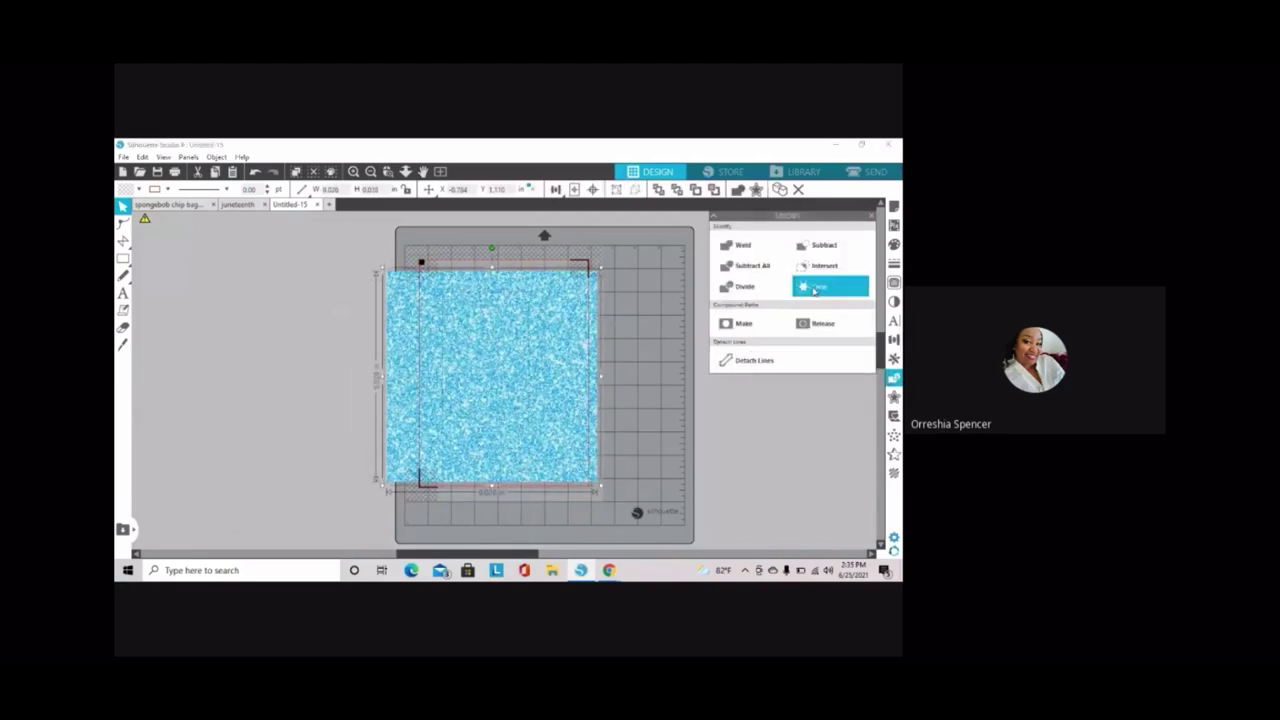
{"action": "left_click", "coordinate": [823, 289]}
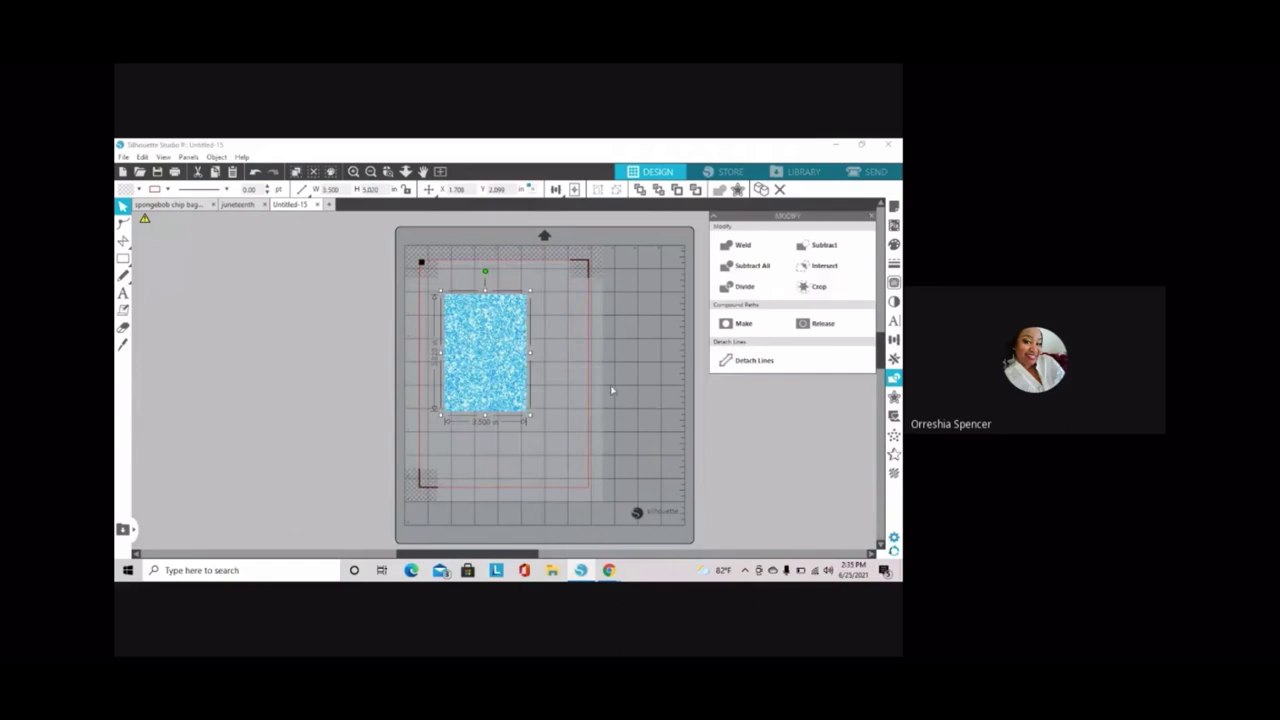
{"action": "left_click", "coordinate": [306, 364]}
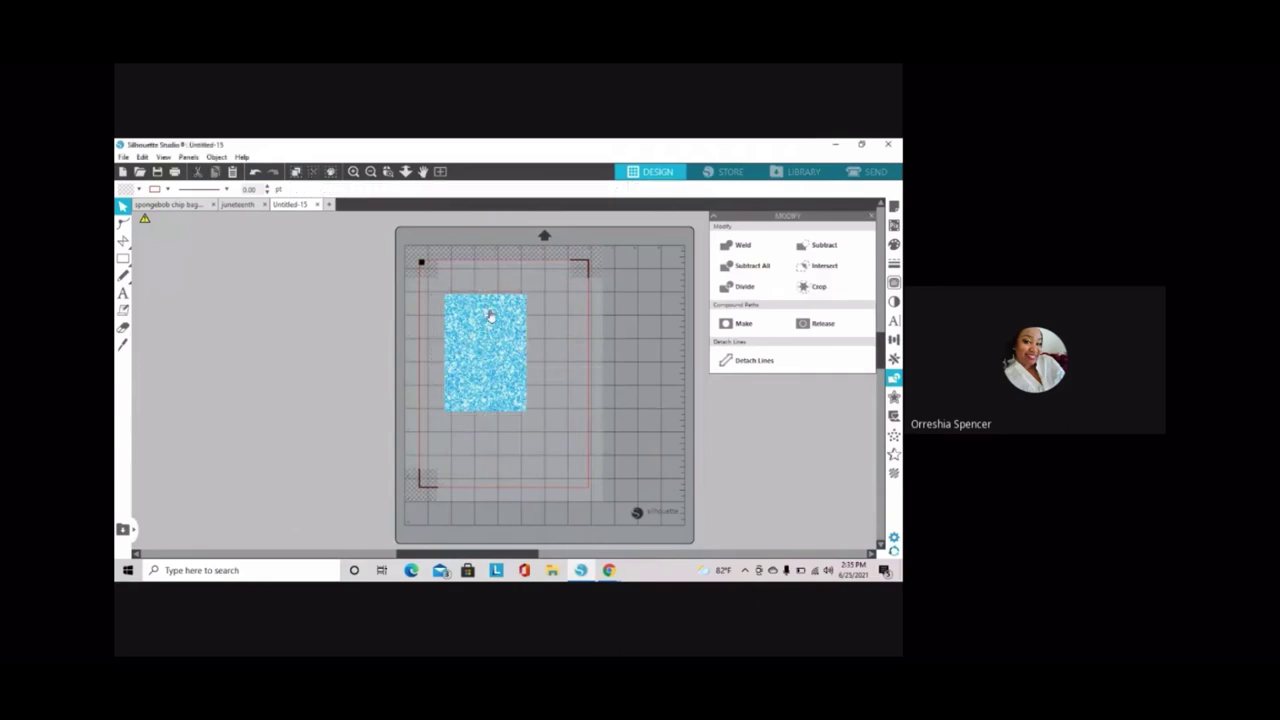
{"action": "left_click_drag", "start_coordinate": [490, 316], "coordinate": [470, 314]}
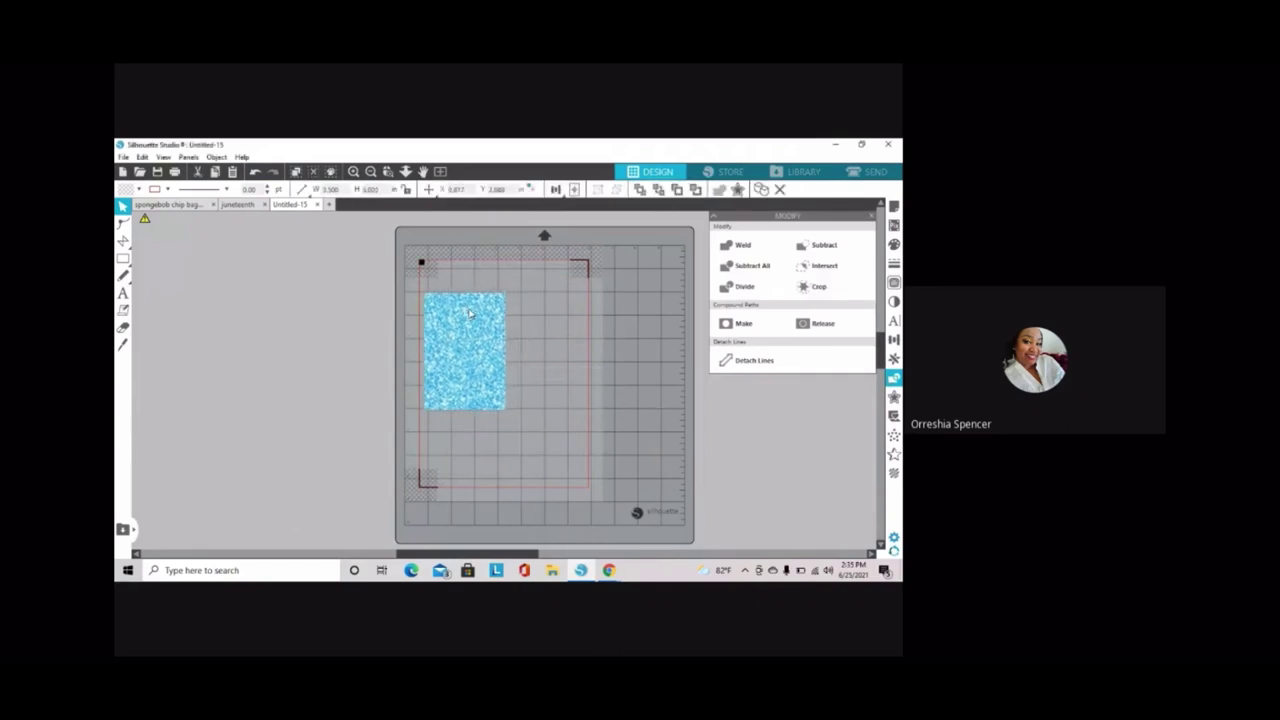
{"action": "left_click", "coordinate": [472, 314]}
Merge the SpongeBob image file from the Pictures folder into the design
{"action": "left_click", "coordinate": [123, 157]}
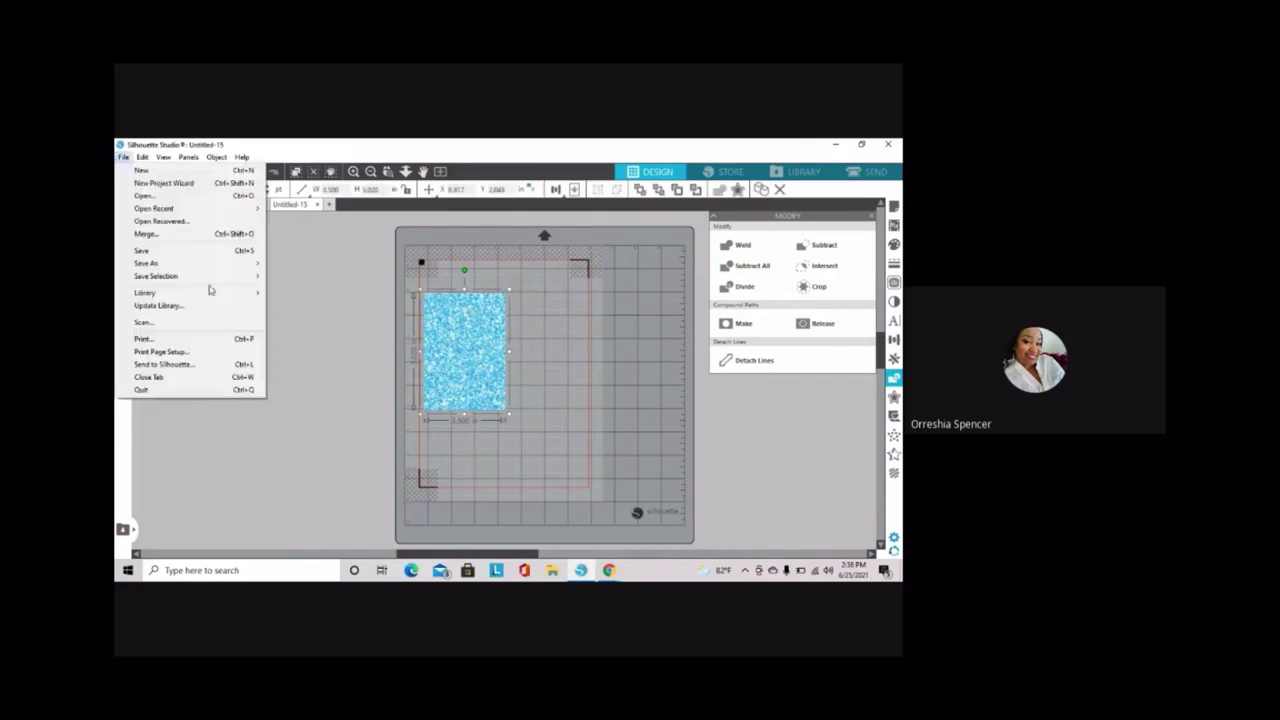
{"action": "left_click", "coordinate": [208, 234]}
{"action": "left_click", "coordinate": [161, 296]}
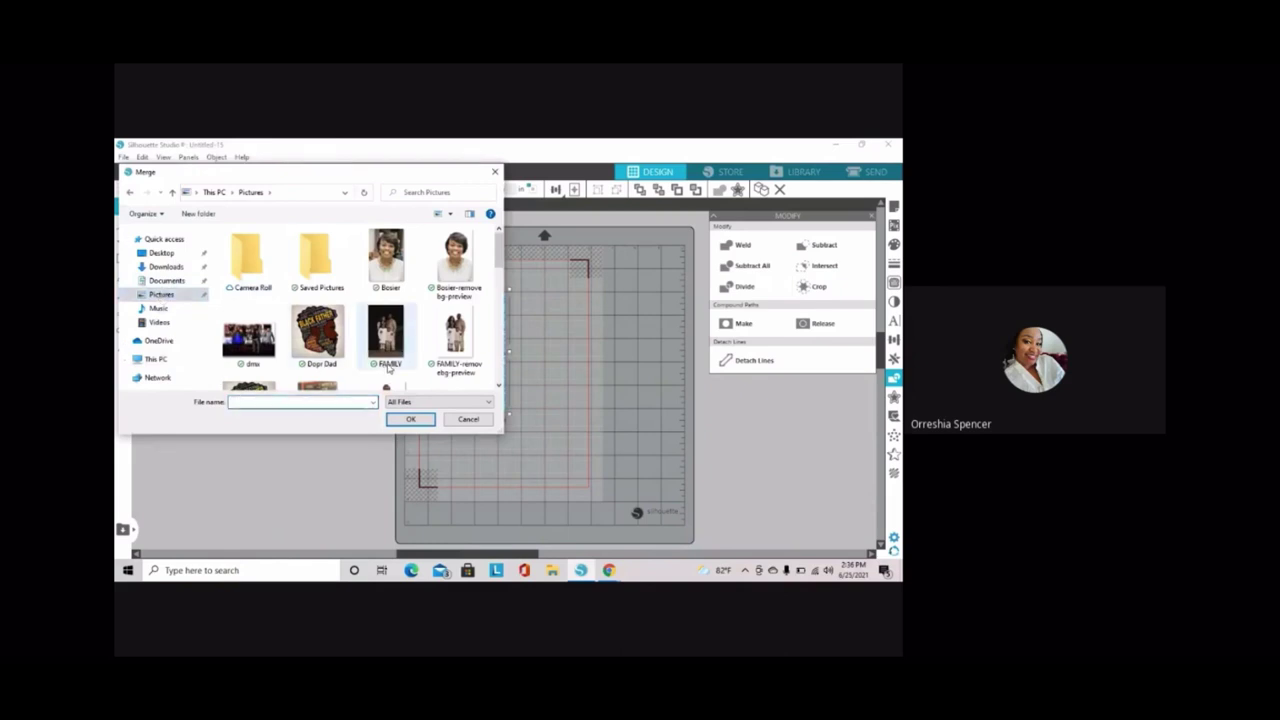
{"action": "type", "text": "sp"}
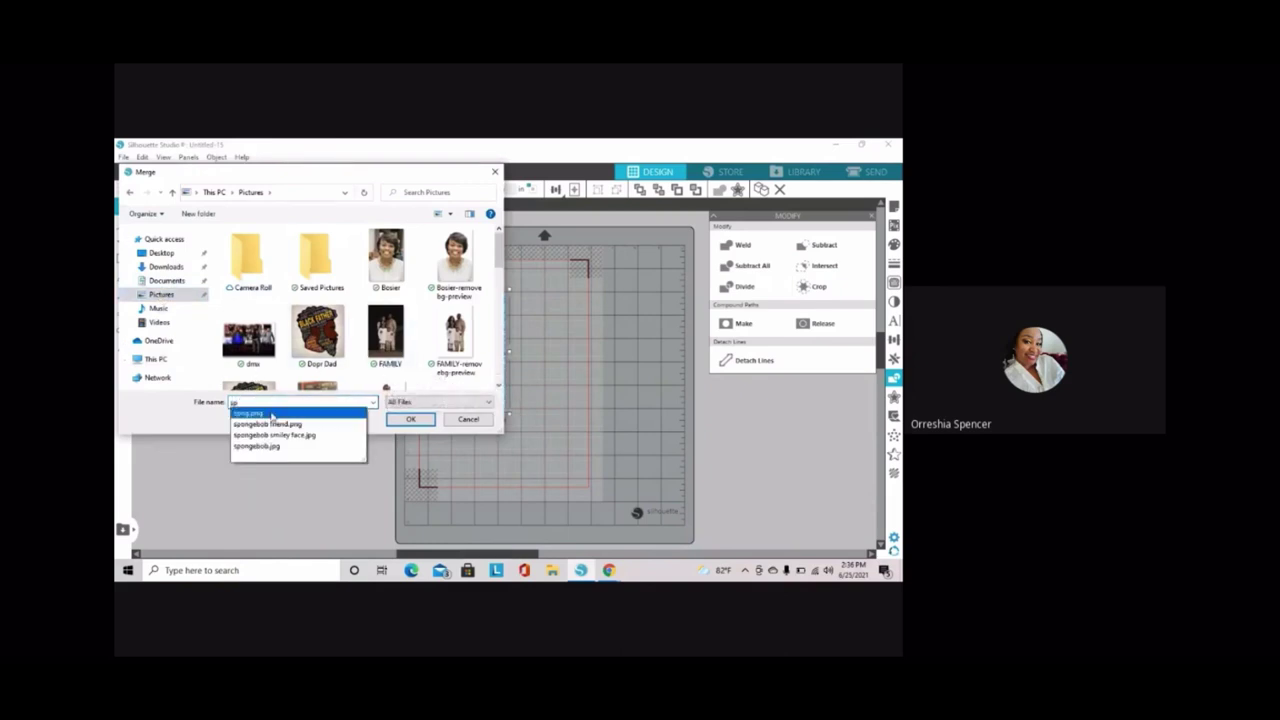
{"action": "left_click", "coordinate": [273, 423]}
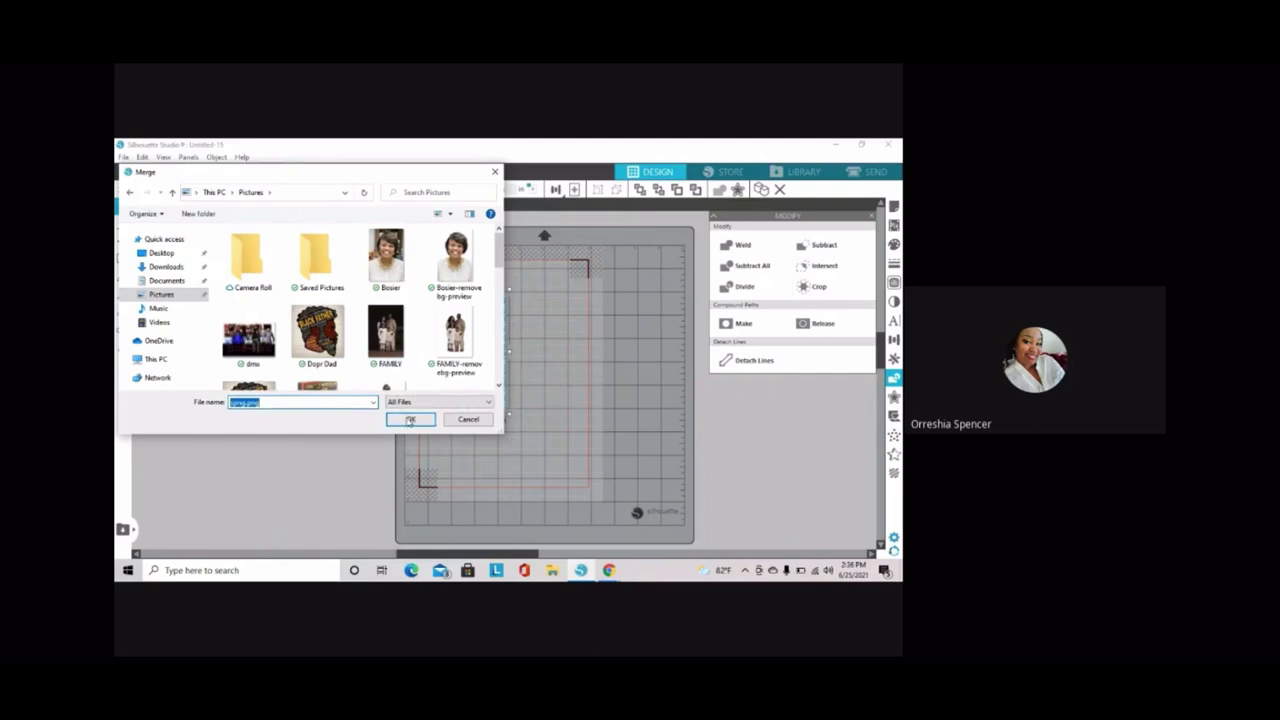
{"action": "left_click", "coordinate": [409, 420]}
Shrink the SpongeBob character group and position it along the card's bottom
{"action": "mouse_move", "coordinate": [488, 316]}
{"action": "left_mouse_down"}
{"action": "mouse_move", "coordinate": [340, 380]}
{"action": "mouse_move", "coordinate": [295, 385]}
{"action": "left_mouse_up"}
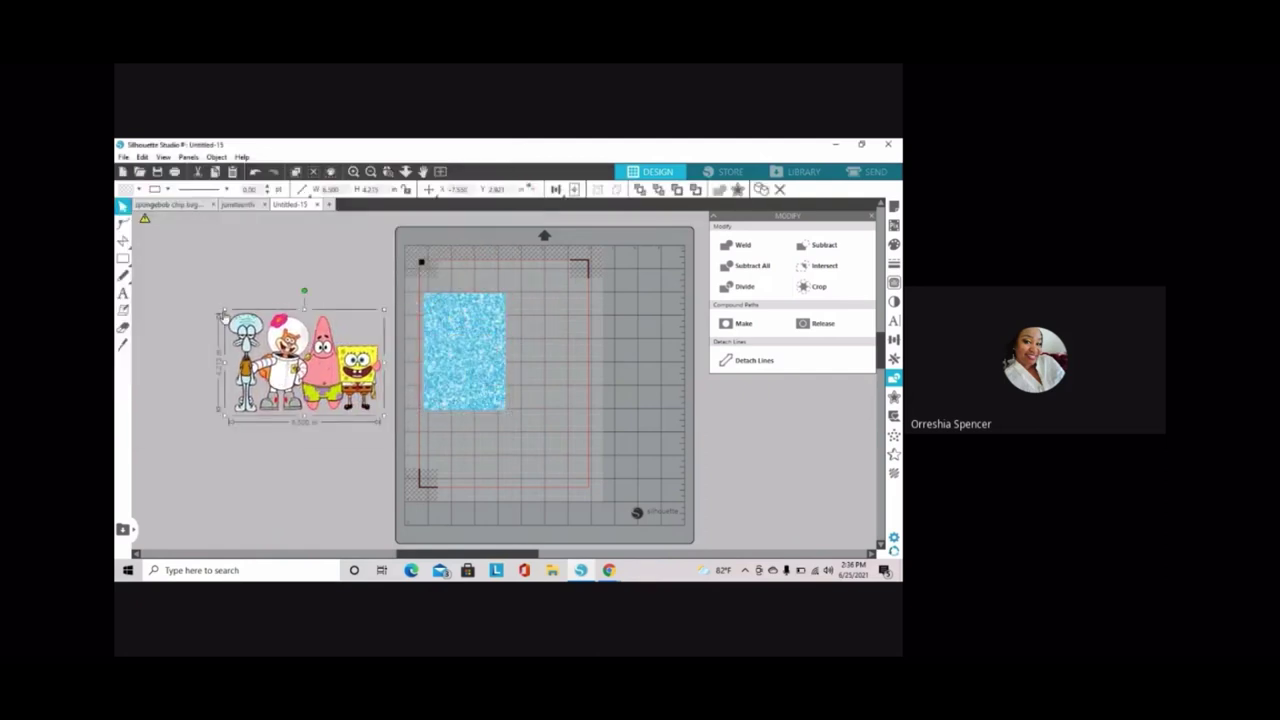
{"action": "mouse_move", "coordinate": [224, 311]}
{"action": "left_mouse_down"}
{"action": "mouse_move", "coordinate": [306, 376]}
{"action": "mouse_move", "coordinate": [432, 395]}
{"action": "left_mouse_up"}
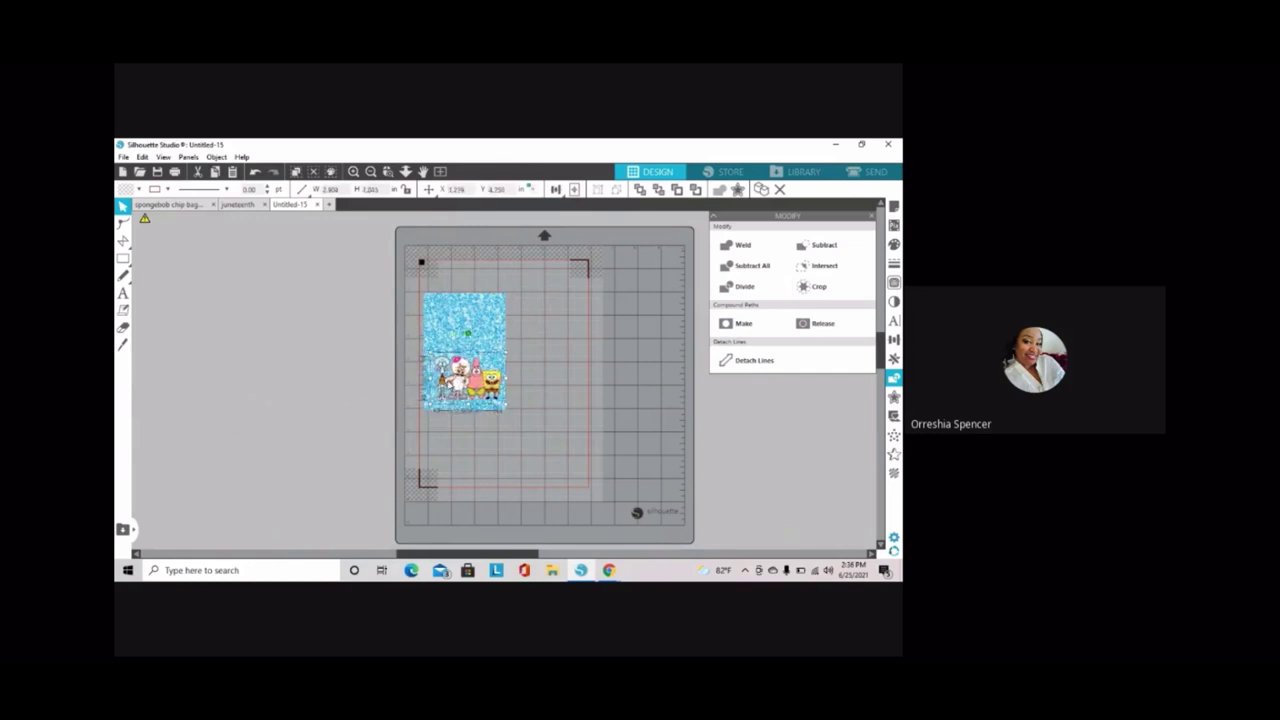
{"action": "left_click_drag", "start_coordinate": [465, 378], "coordinate": [460, 375]}
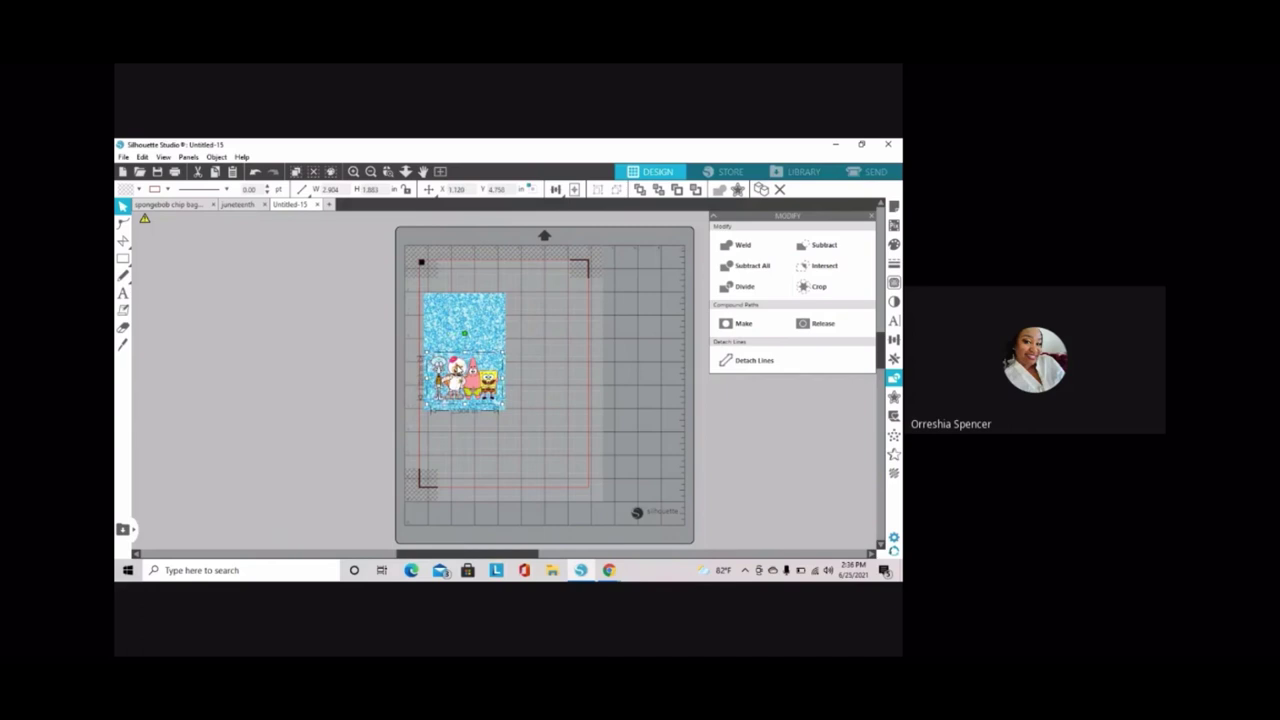
{"action": "left_click", "coordinate": [529, 364]}
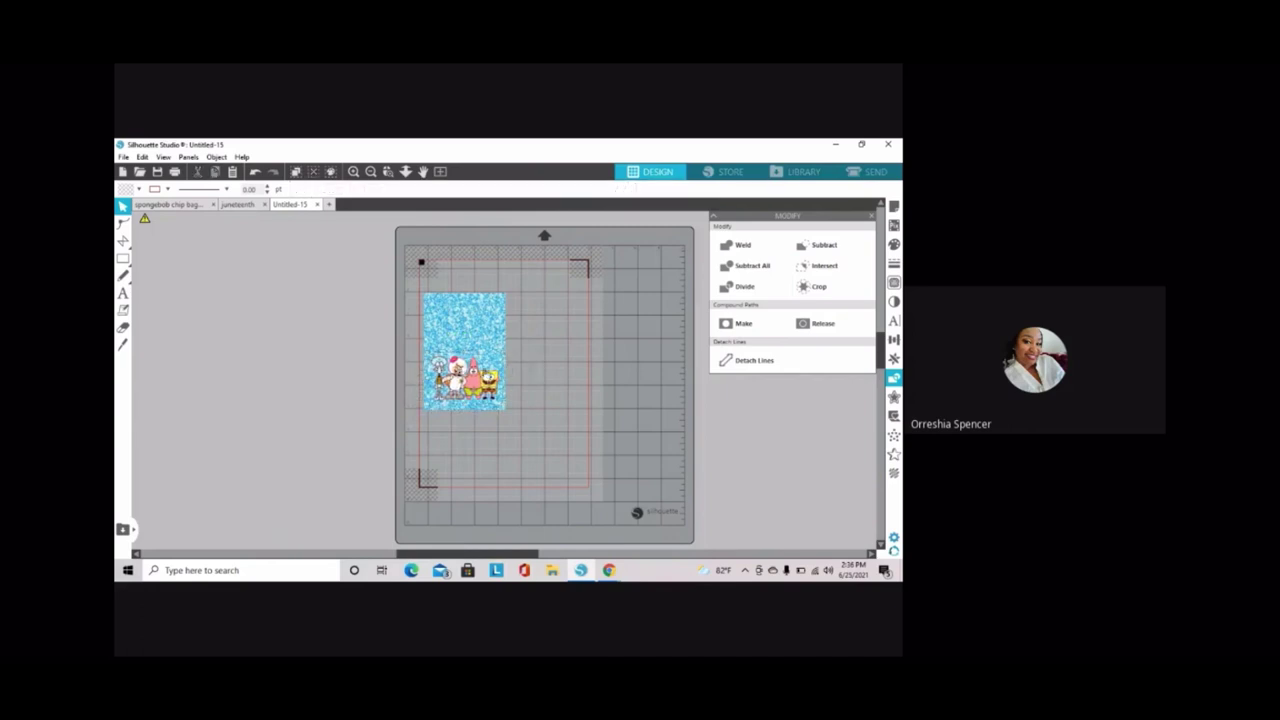
{"action": "left_click", "coordinate": [465, 380]}
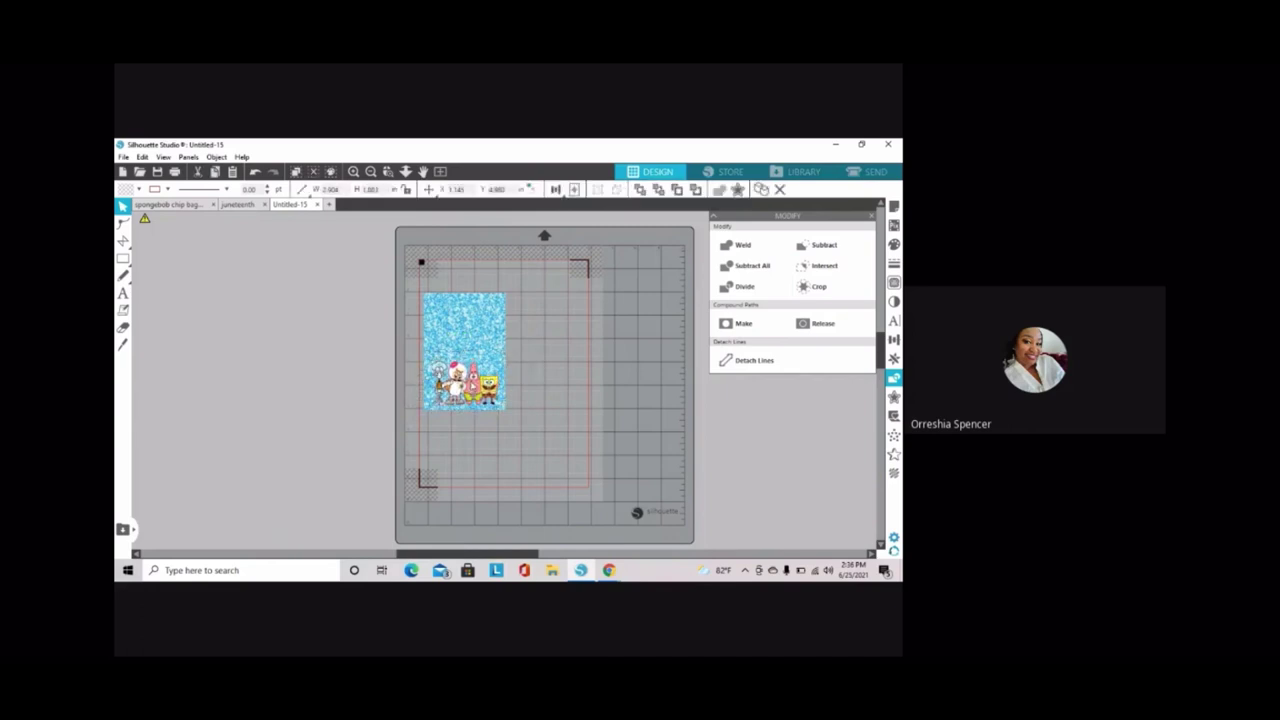
{"action": "left_click", "coordinate": [185, 258]}
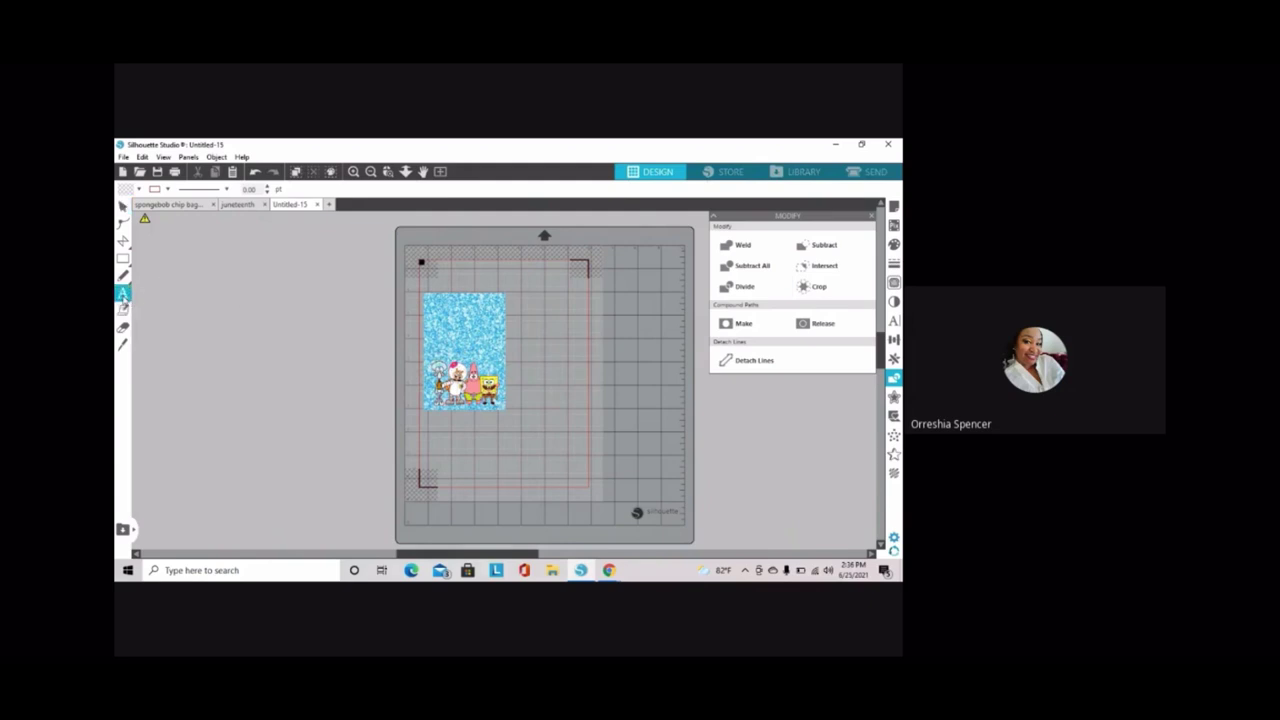
Add 'Happy Birthday' text filled yellow
{"action": "left_click", "coordinate": [122, 293]}
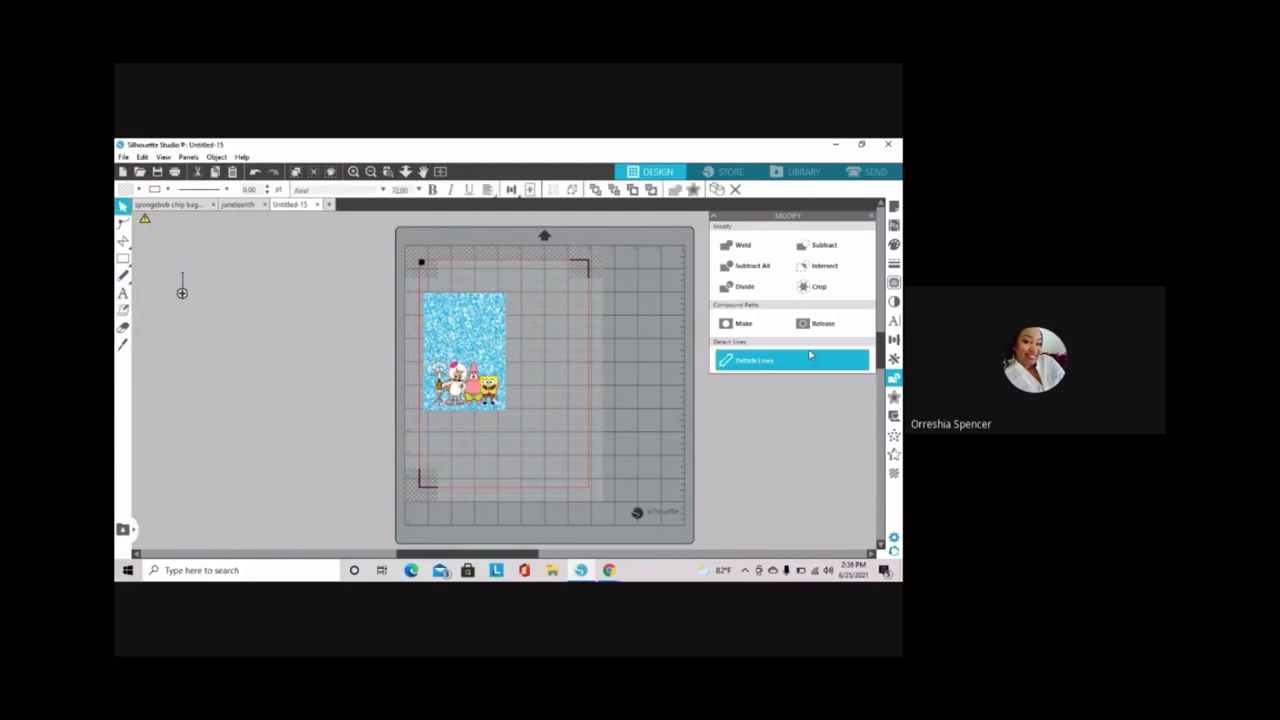
{"action": "type", "text": "Ha"}
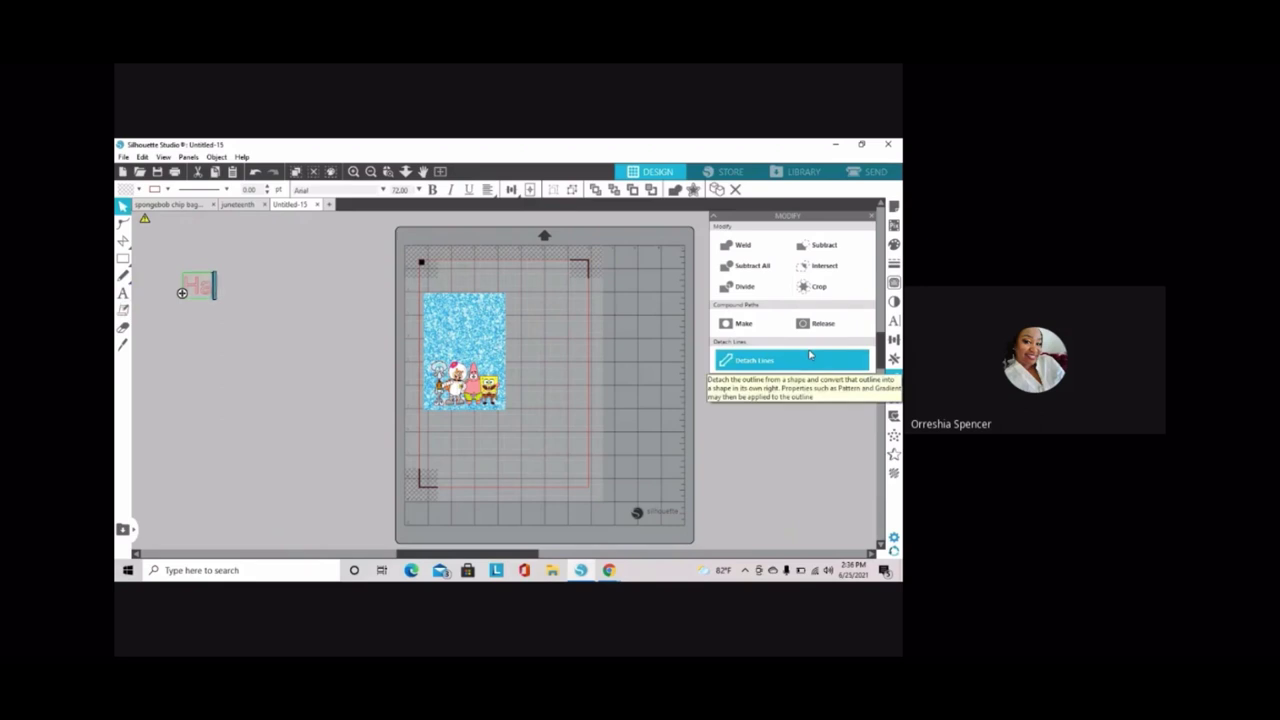
{"action": "type", "text": "ppy B"}
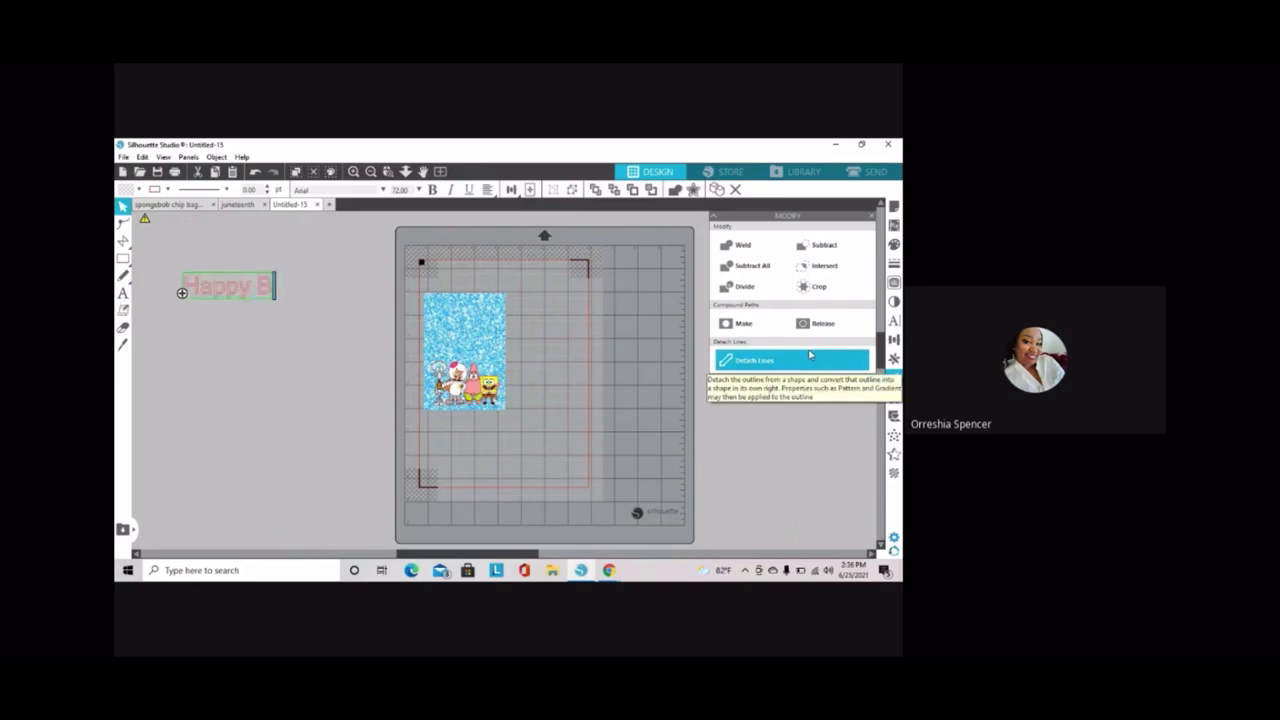
{"action": "type", "text": "i"}
{"action": "key", "text": "BackSpace"}
{"action": "type", "text": "thday"}
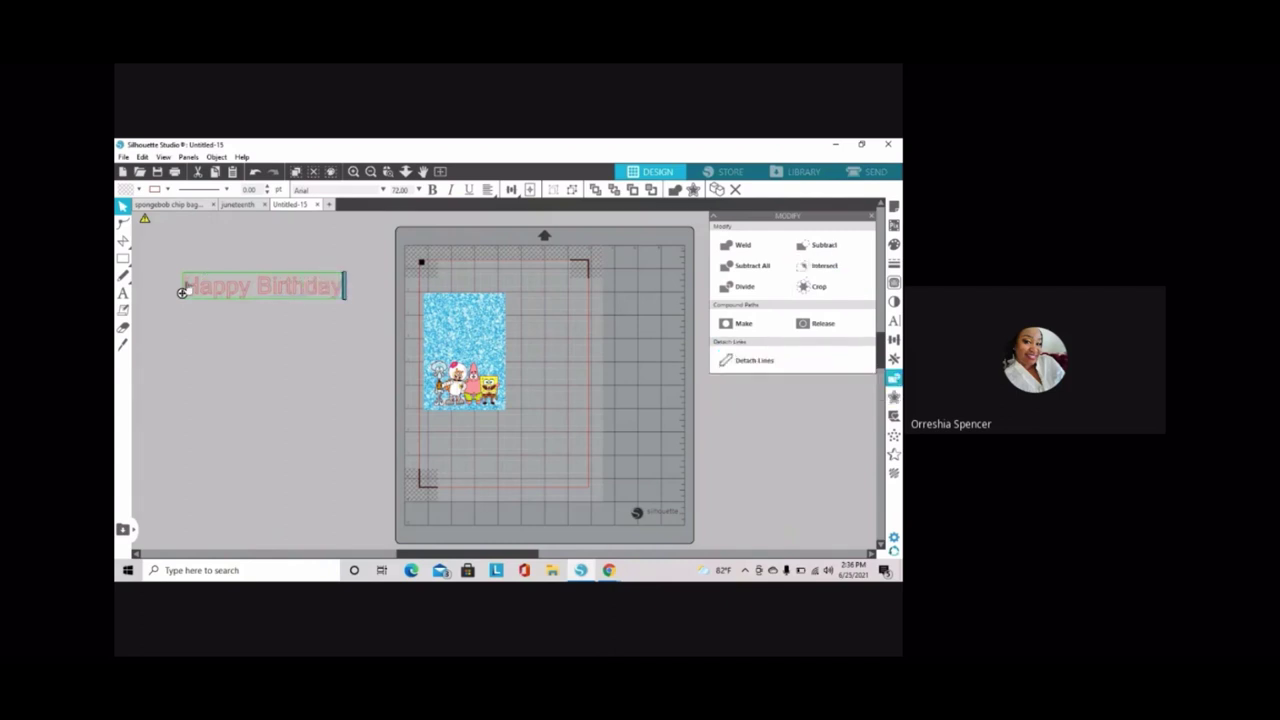
{"action": "left_click_drag", "start_coordinate": [201, 289], "coordinate": [389, 296]}
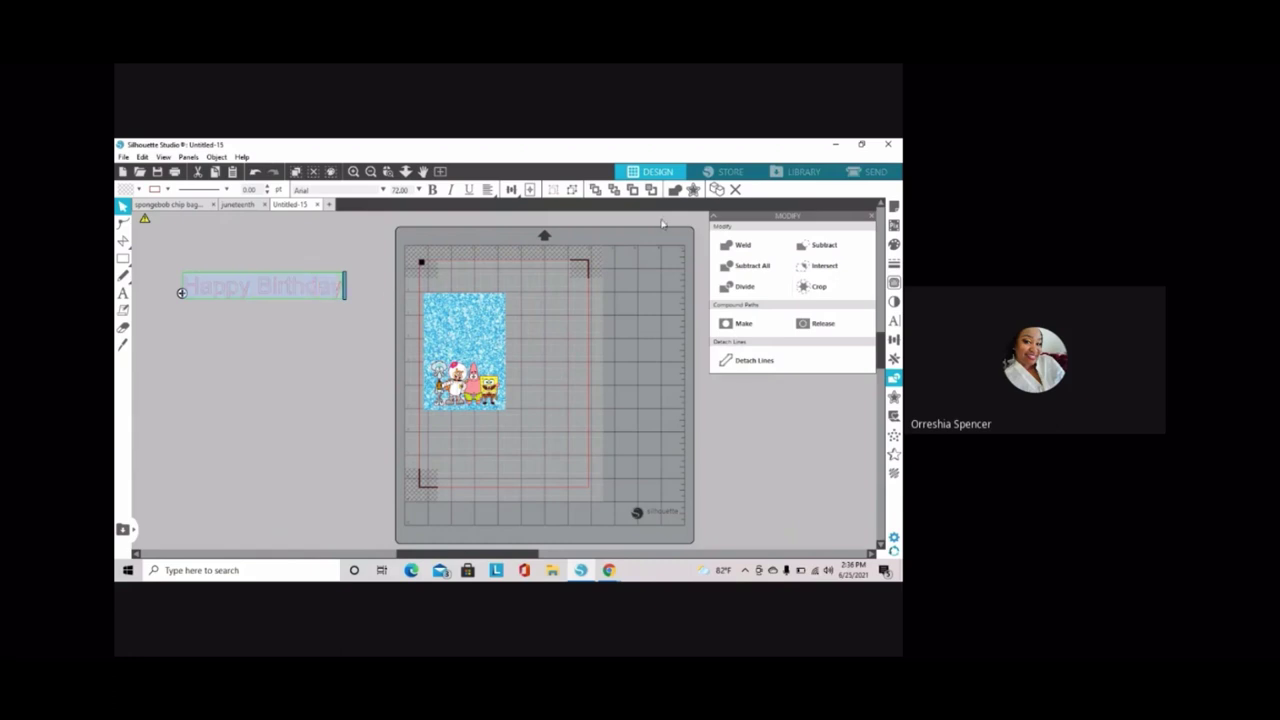
{"action": "left_click", "coordinate": [894, 244]}
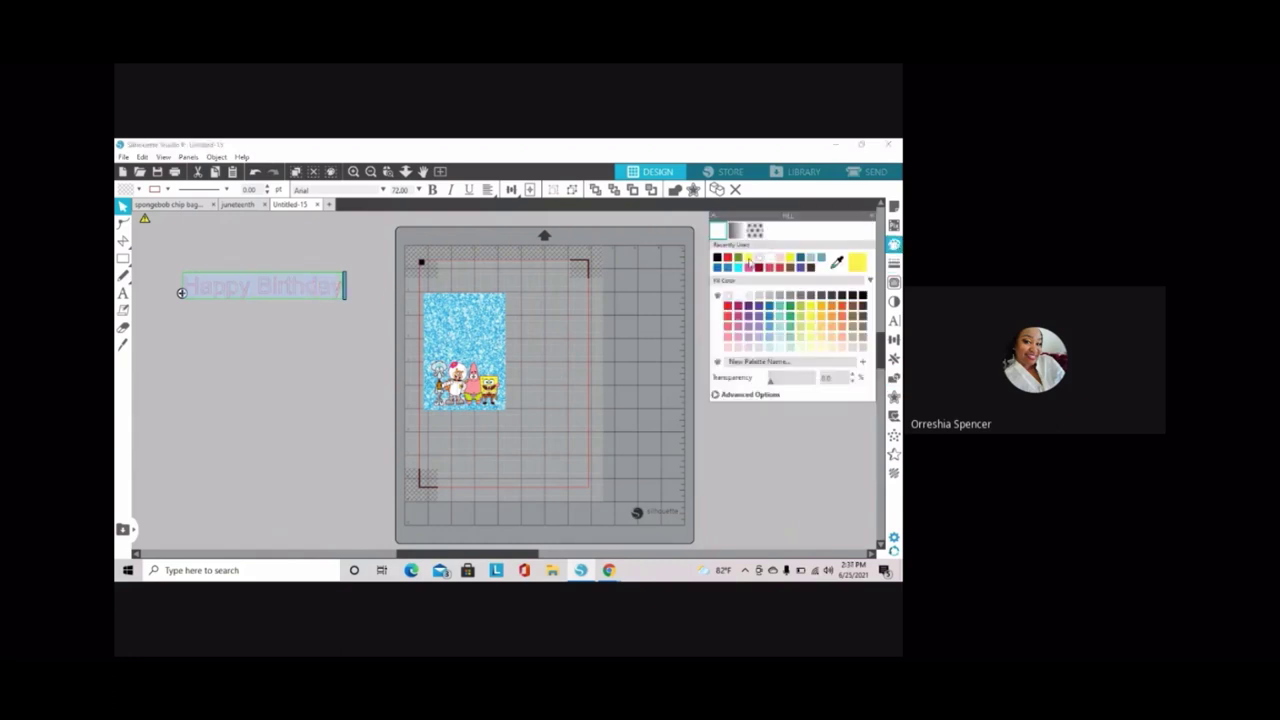
{"action": "left_click", "coordinate": [280, 314]}
Move 'Happy Birthday' onto the card and scale it to span the top
{"action": "left_click_drag", "start_coordinate": [283, 290], "coordinate": [505, 322]}
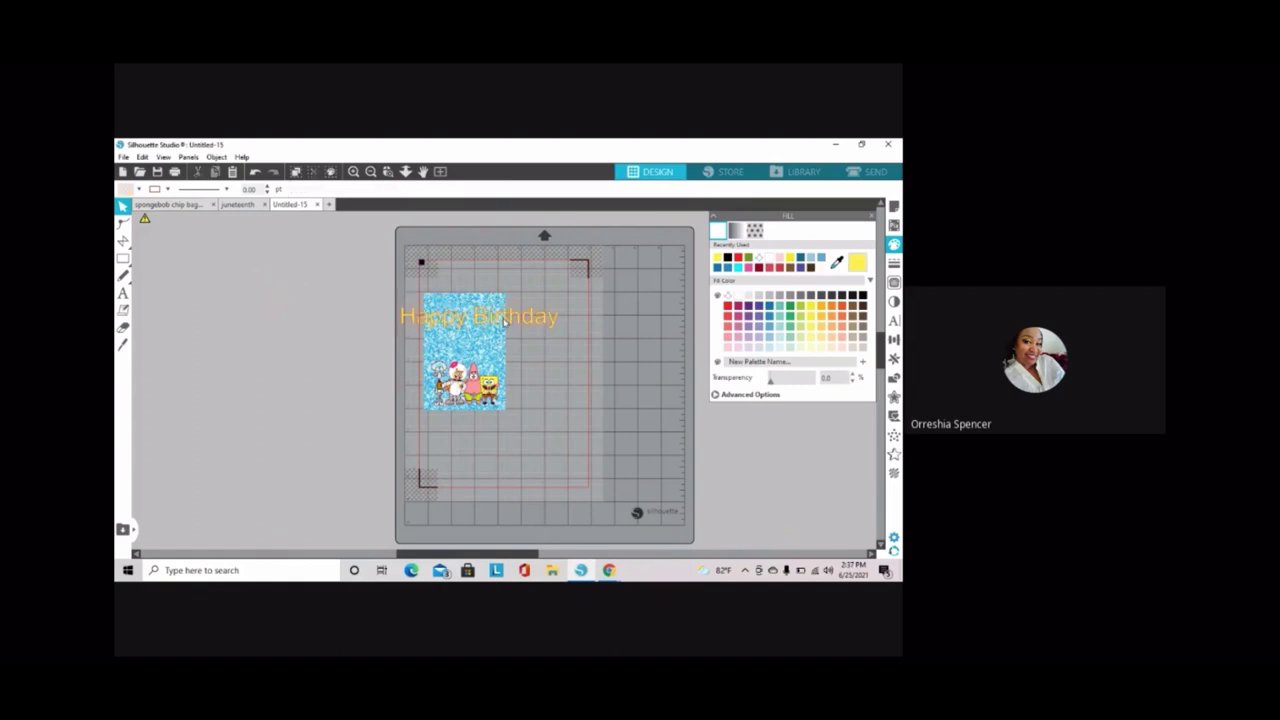
{"action": "left_click", "coordinate": [430, 322]}
{"action": "left_click_drag", "start_coordinate": [406, 317], "coordinate": [399, 319]}
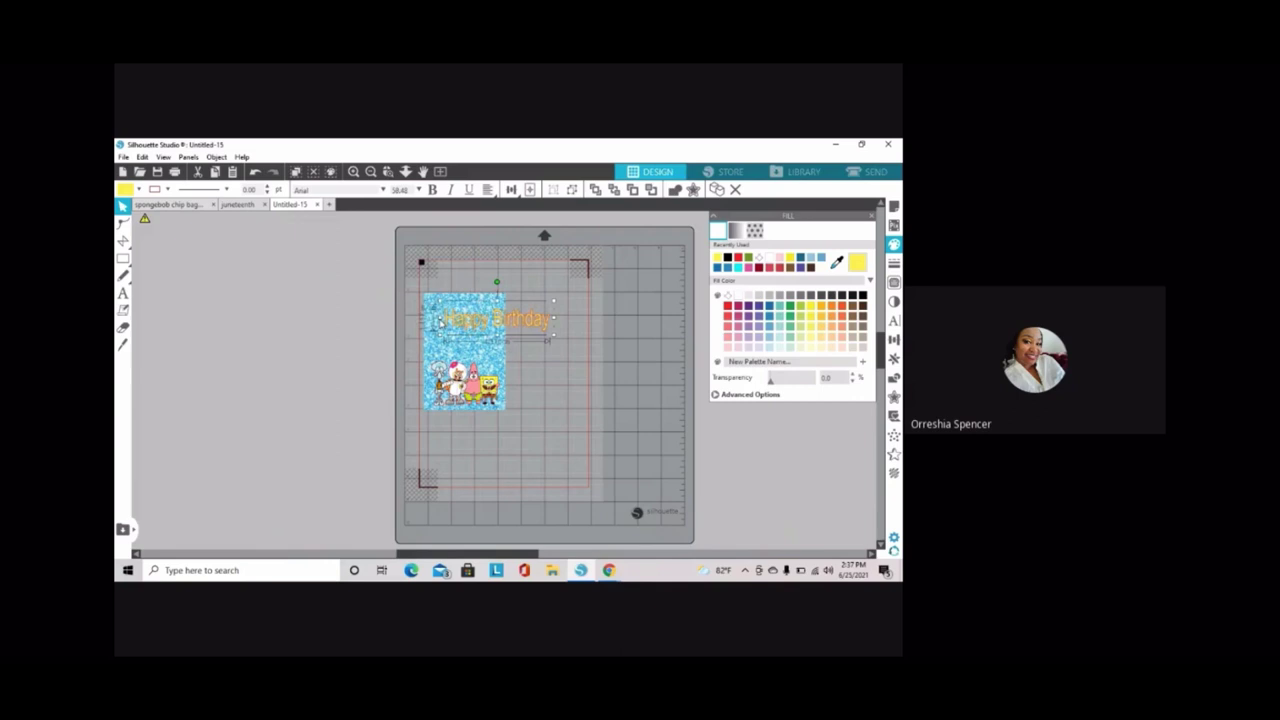
{"action": "left_click_drag", "start_coordinate": [385, 318], "coordinate": [500, 316]}
{"action": "left_click", "coordinate": [465, 322]}
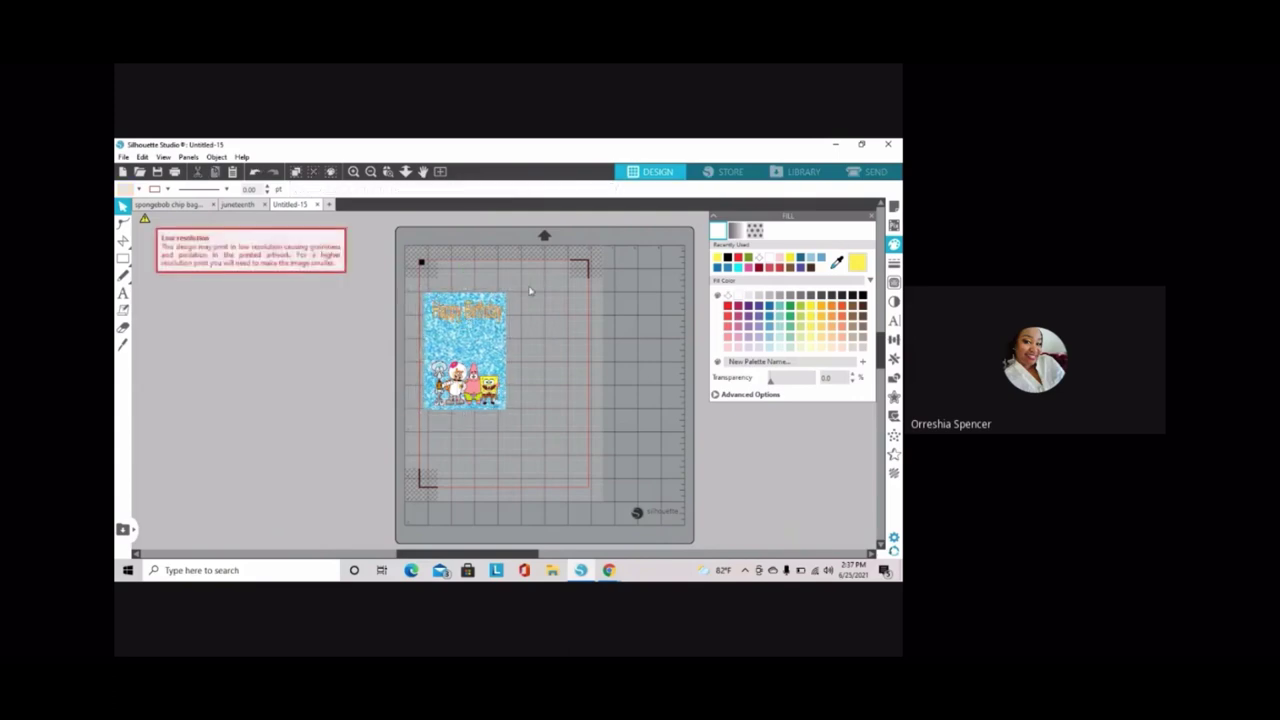
{"action": "left_click", "coordinate": [353, 171]}
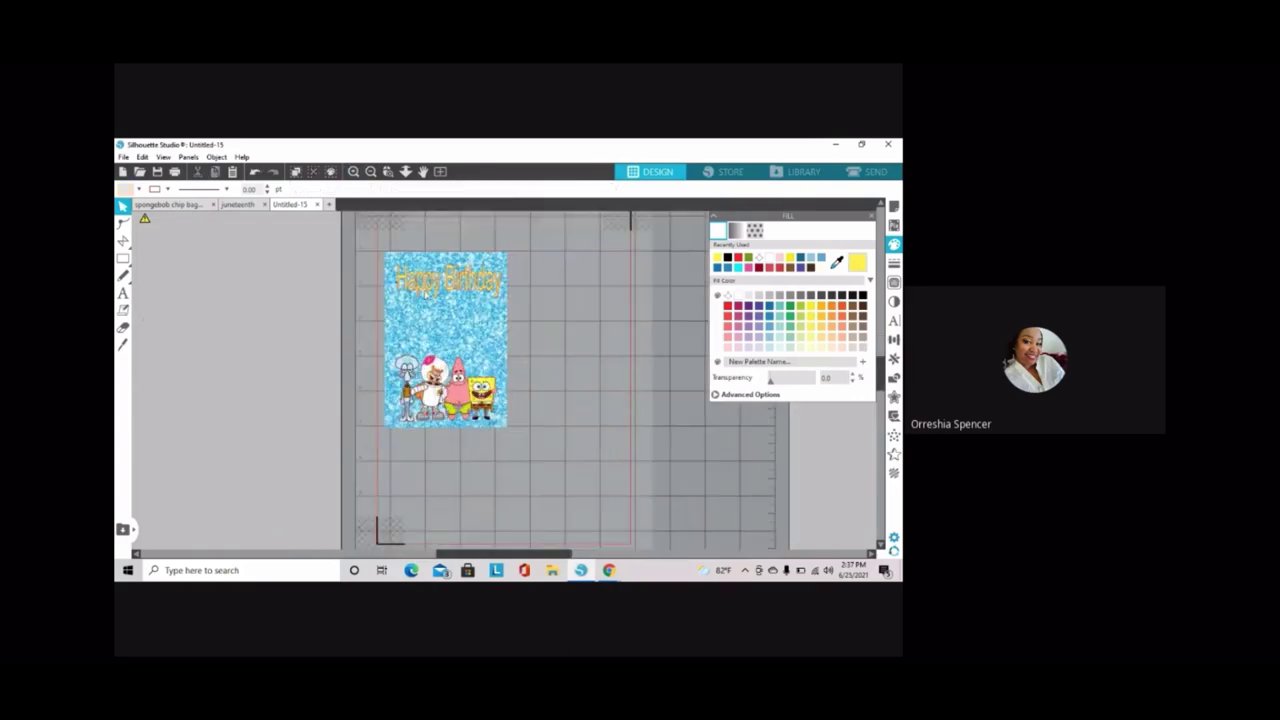
Add the 'Karter & Kennady' names text and move it down under 'Happy Birthday'
{"action": "left_click", "coordinate": [123, 293]}
{"action": "left_click", "coordinate": [203, 300]}
{"action": "type", "text": "K"}
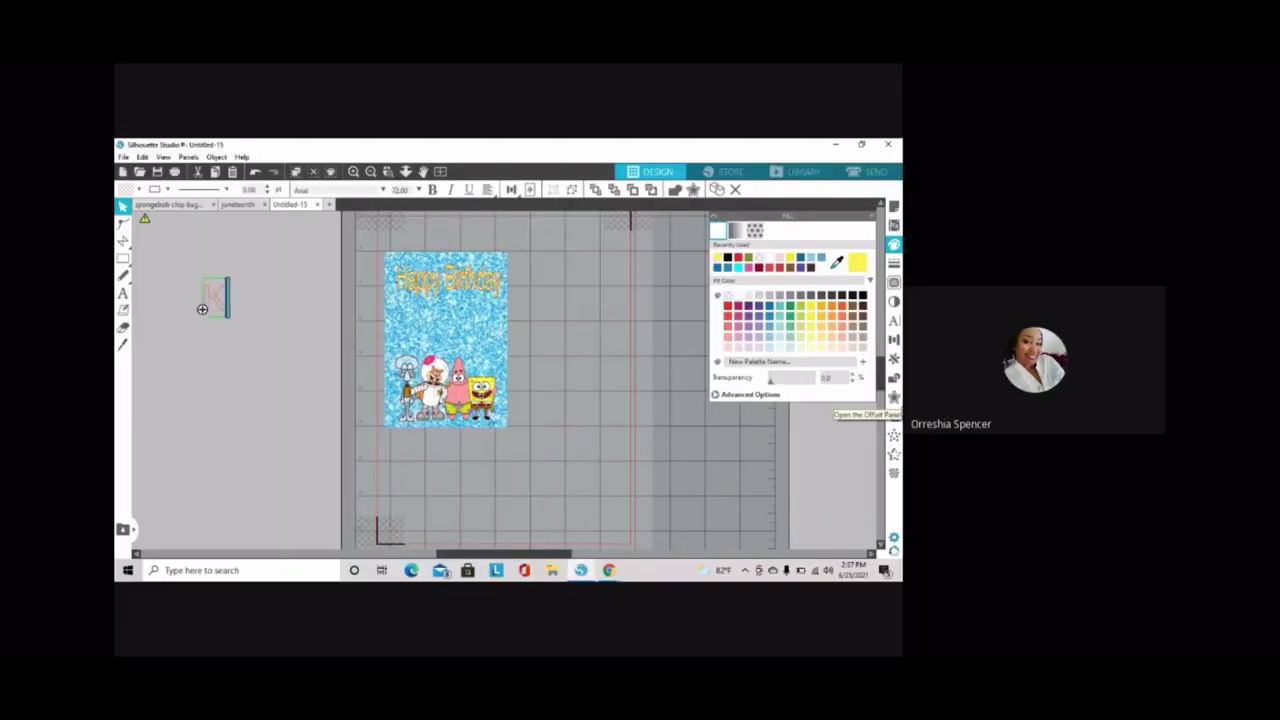
{"action": "type", "text": "arter"}
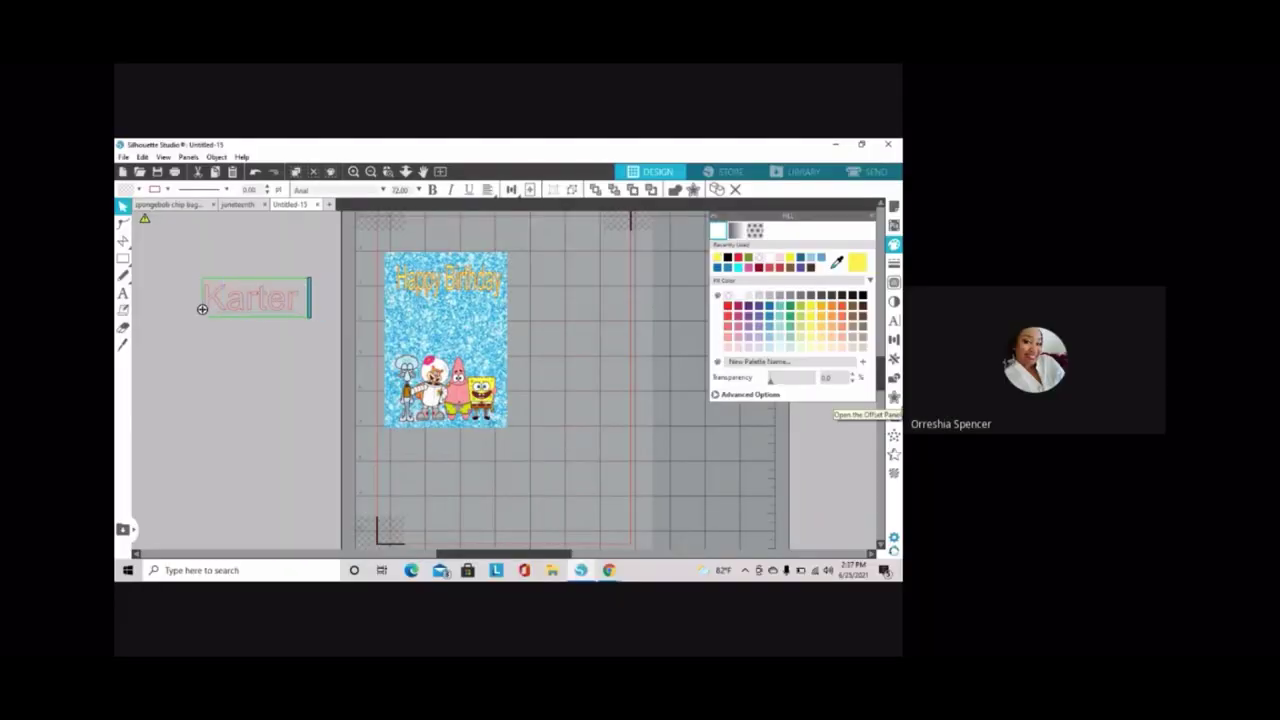
{"action": "type", "text": " & Kaylee"}
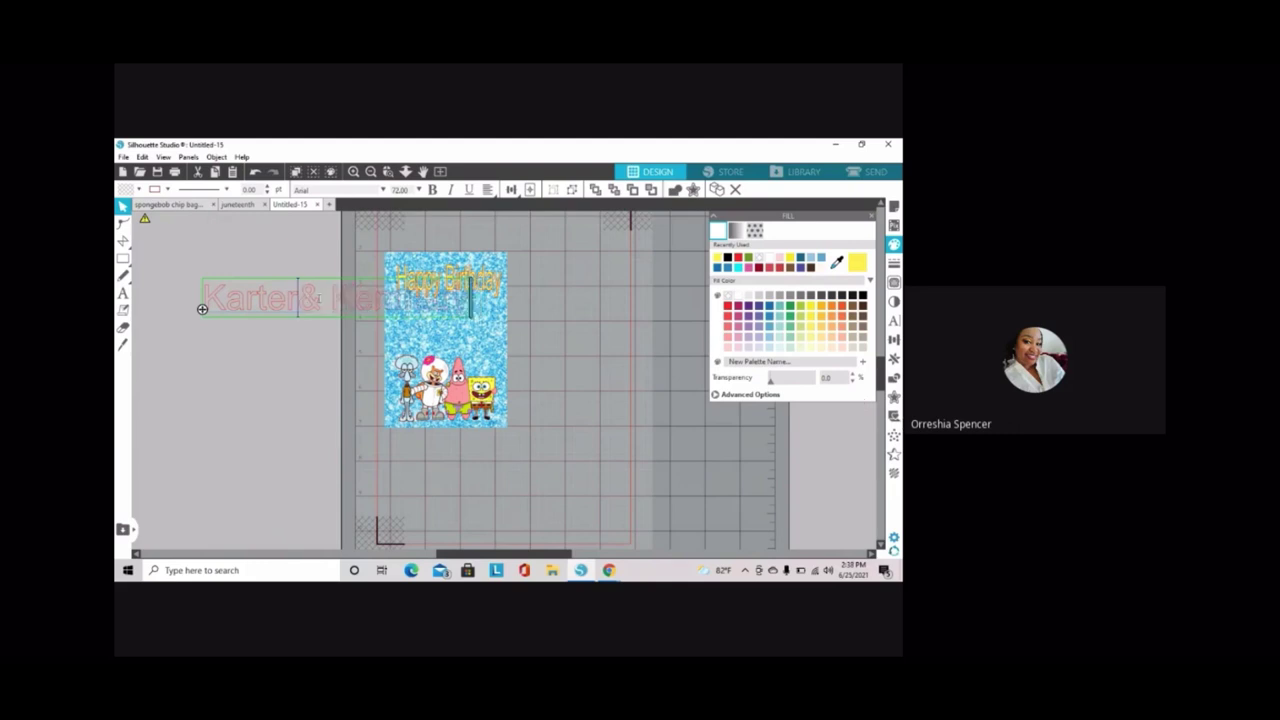
{"action": "left_click", "coordinate": [191, 357]}
{"action": "left_click_drag", "start_coordinate": [250, 300], "coordinate": [186, 337]}
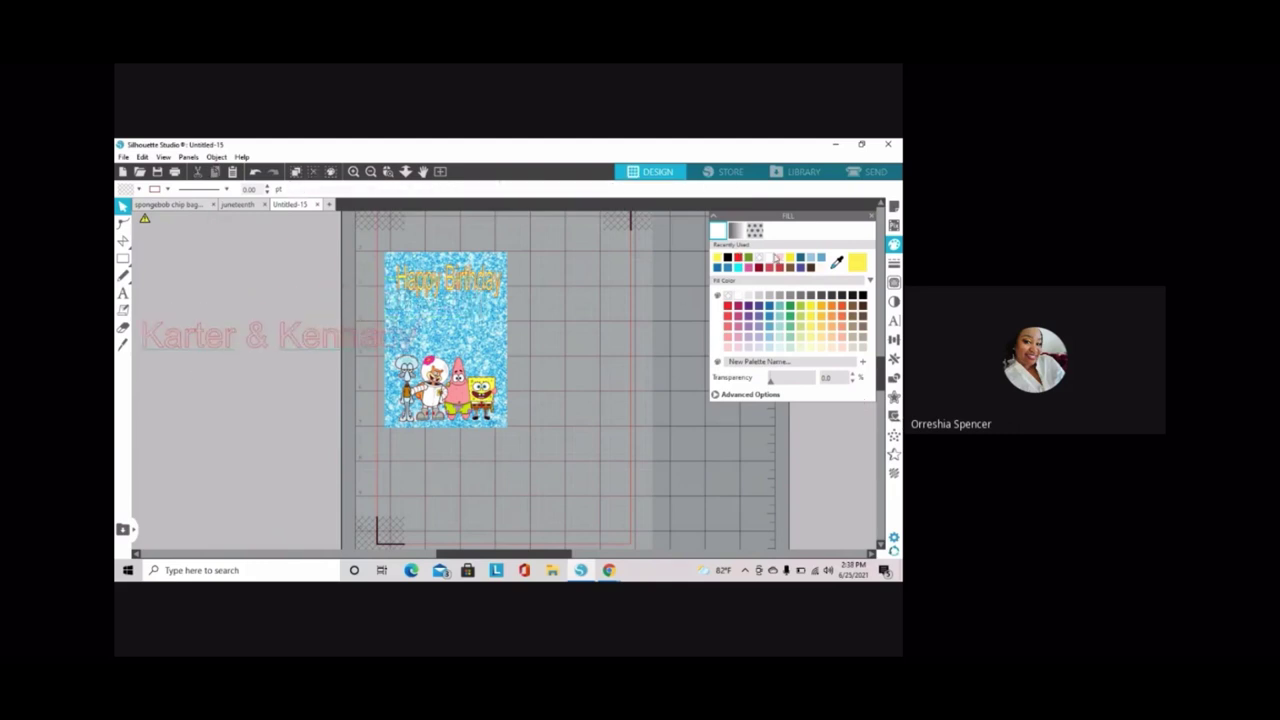
{"action": "left_click", "coordinate": [228, 345]}
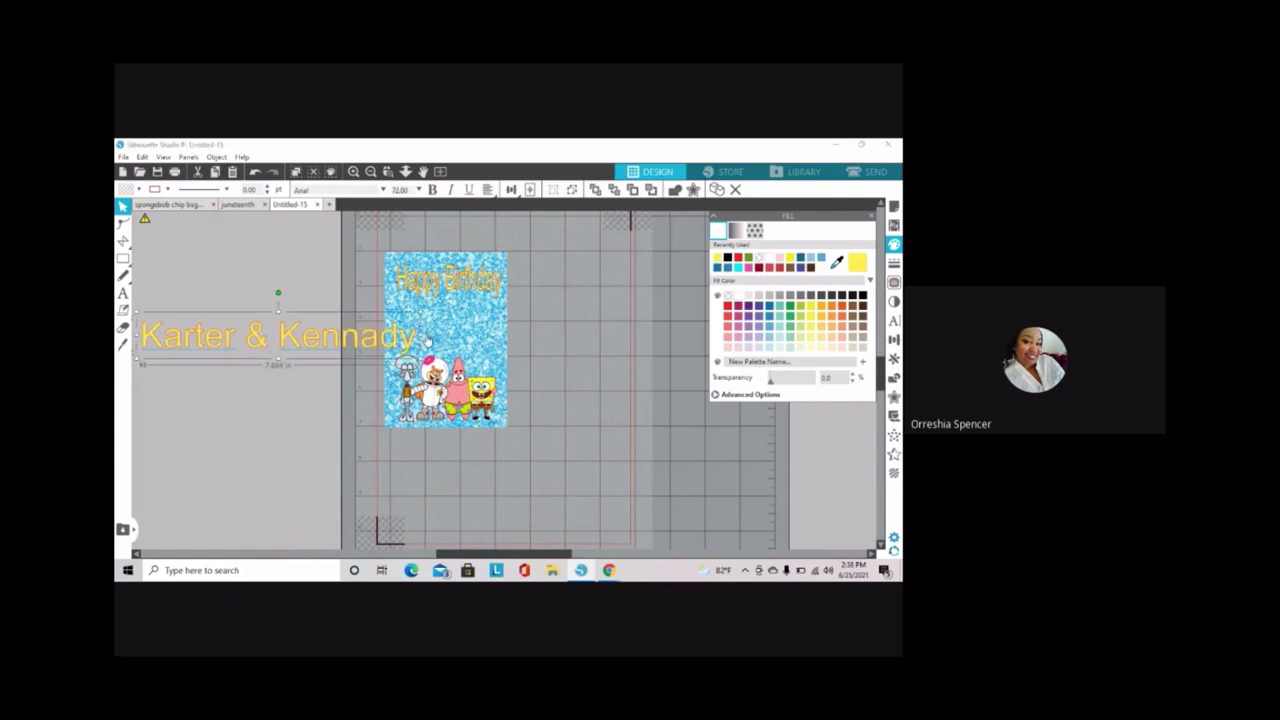
{"action": "left_click", "coordinate": [123, 157]}
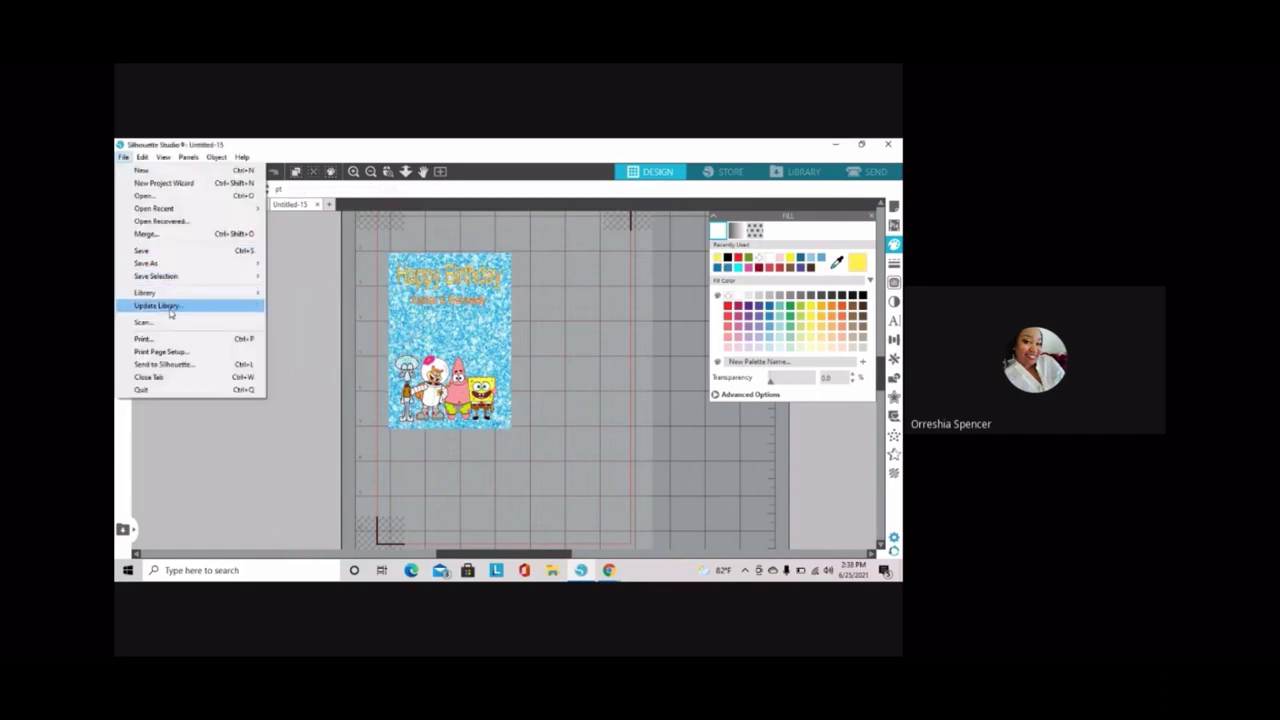
Merge the karter.jpg photo in beside the mat
{"action": "left_click", "coordinate": [166, 235]}
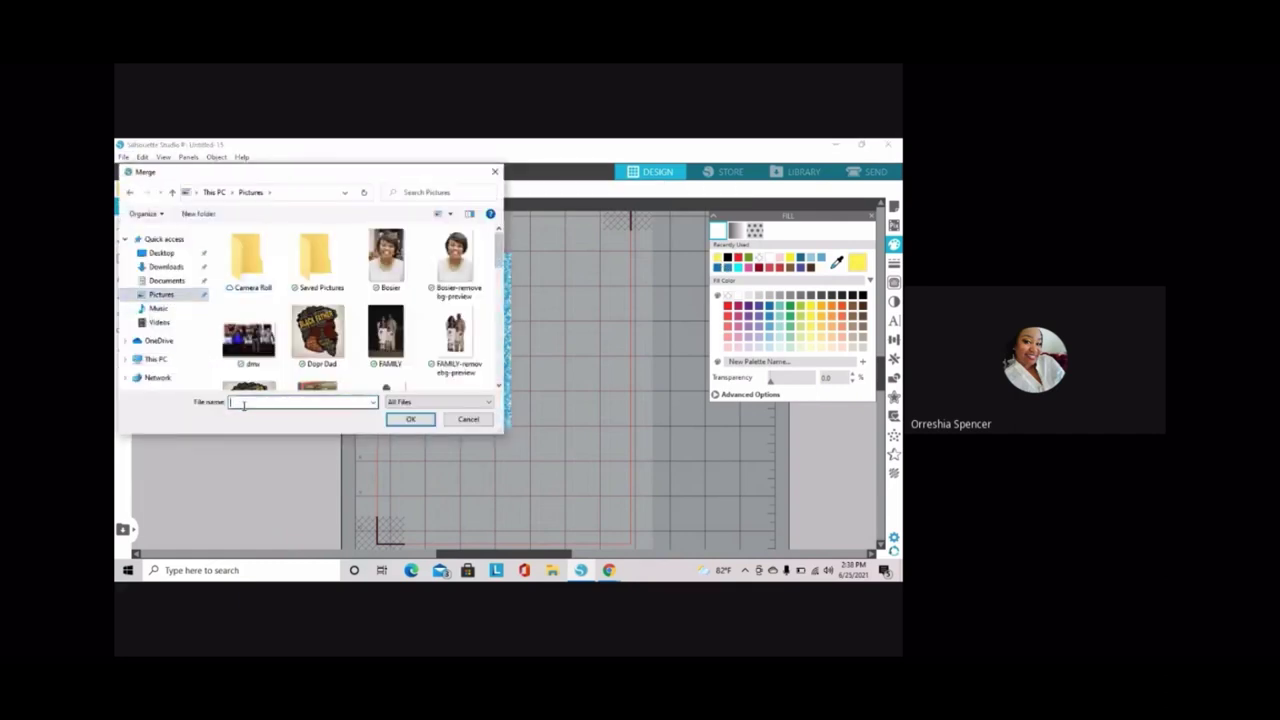
{"action": "type", "text": "karter"}
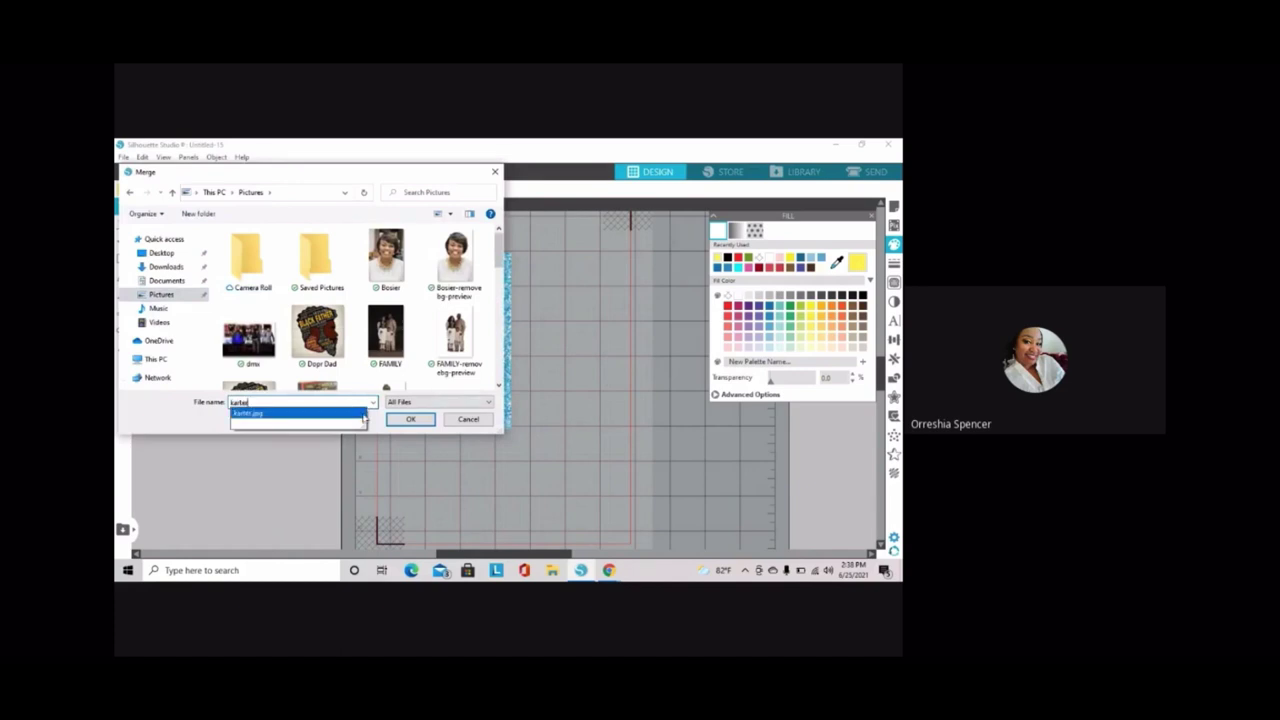
{"action": "left_click", "coordinate": [363, 413]}
{"action": "left_click", "coordinate": [412, 419]}
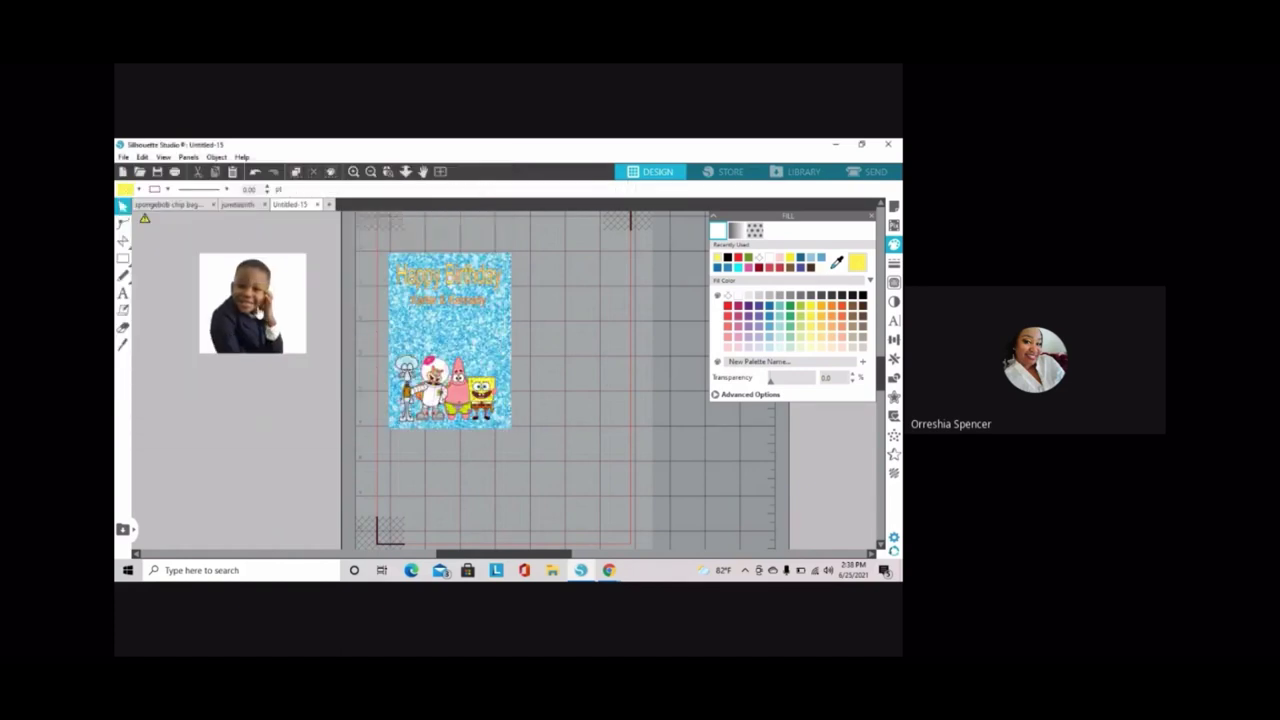
{"action": "left_click_drag", "start_coordinate": [258, 314], "coordinate": [237, 305]}
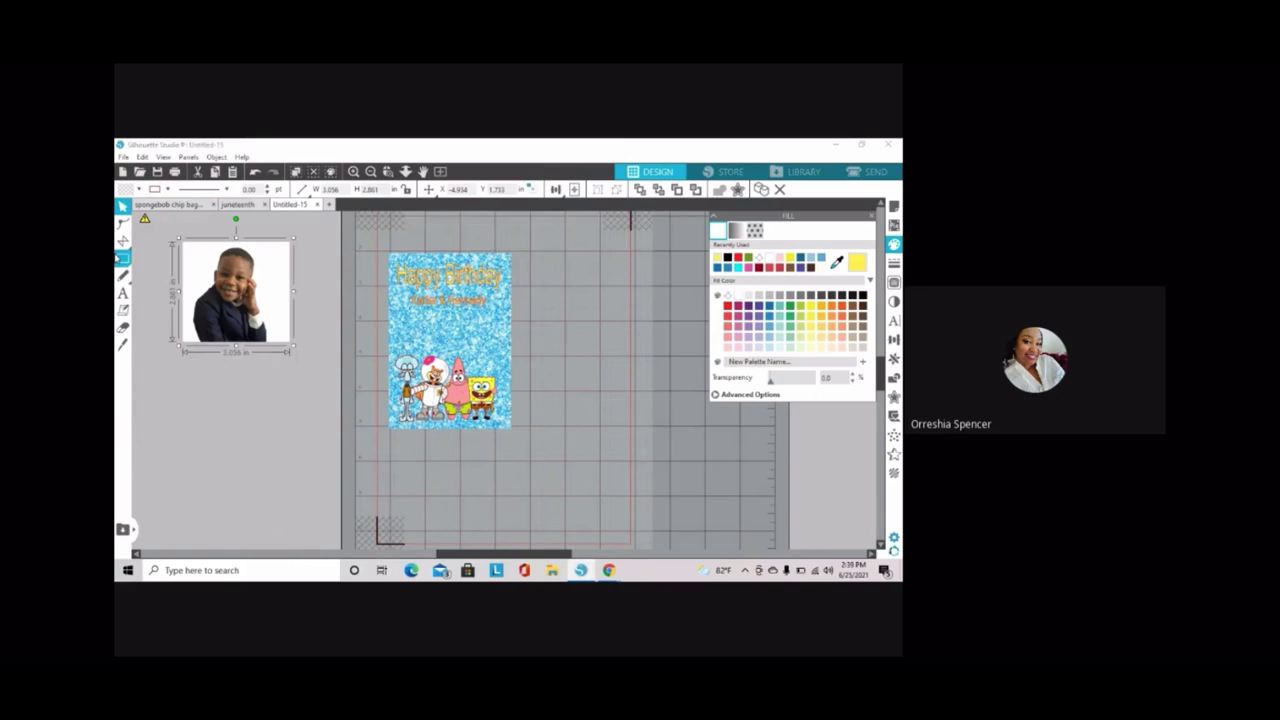
Merge kennedy.jpg and draw a yellow circle below the two photos
{"action": "left_click", "coordinate": [123, 157]}
{"action": "left_click", "coordinate": [160, 232]}
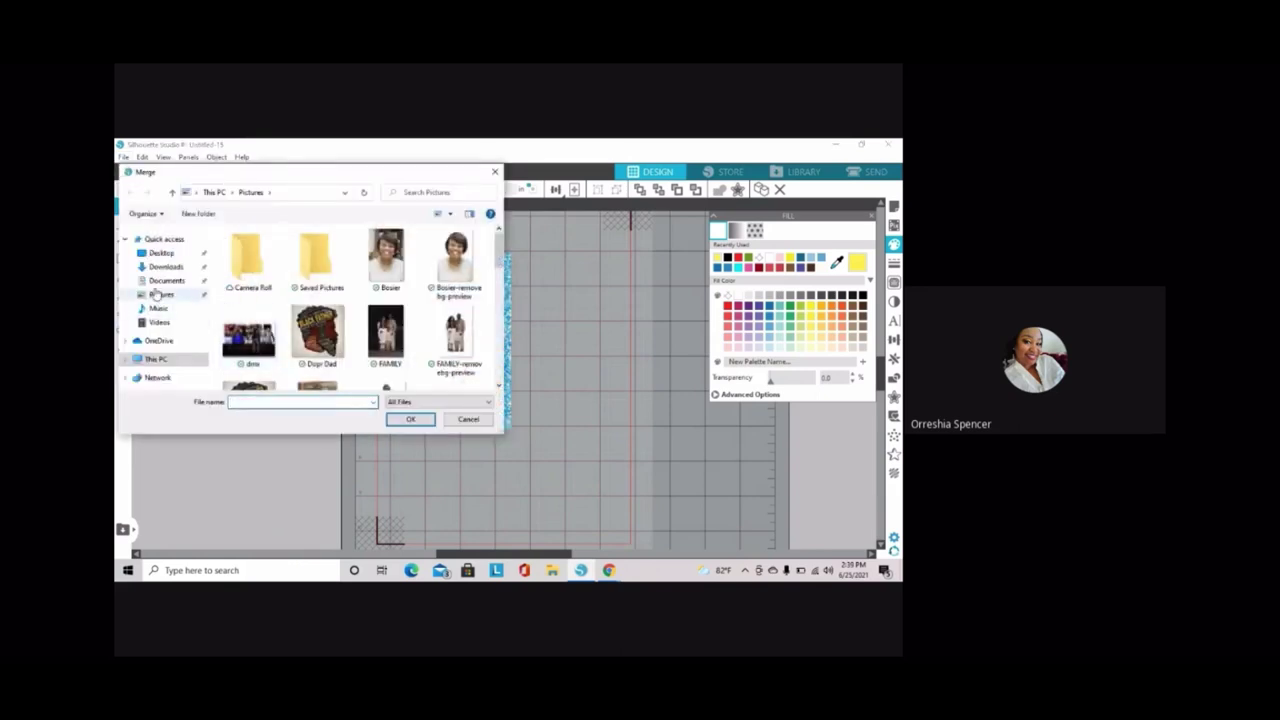
{"action": "left_click", "coordinate": [160, 295]}
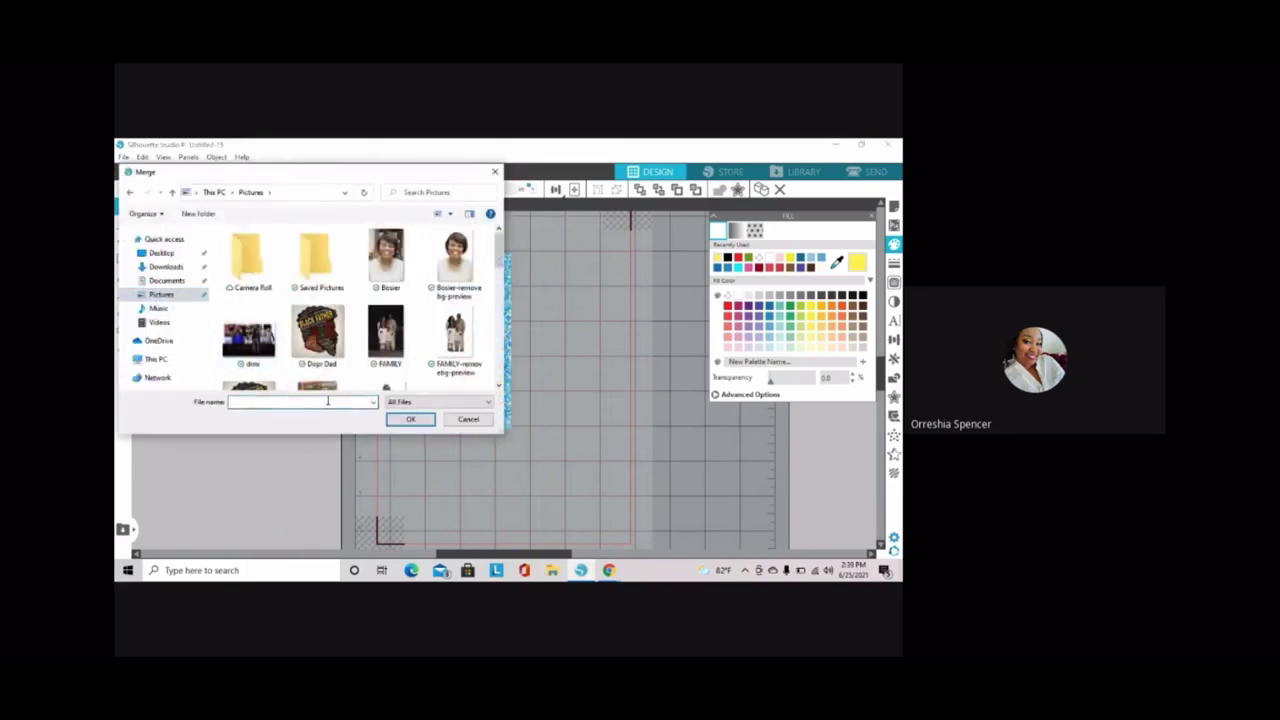
{"action": "type", "text": "kennedy.jpg"}
{"action": "left_click", "coordinate": [320, 421]}
{"action": "left_click", "coordinate": [401, 420]}
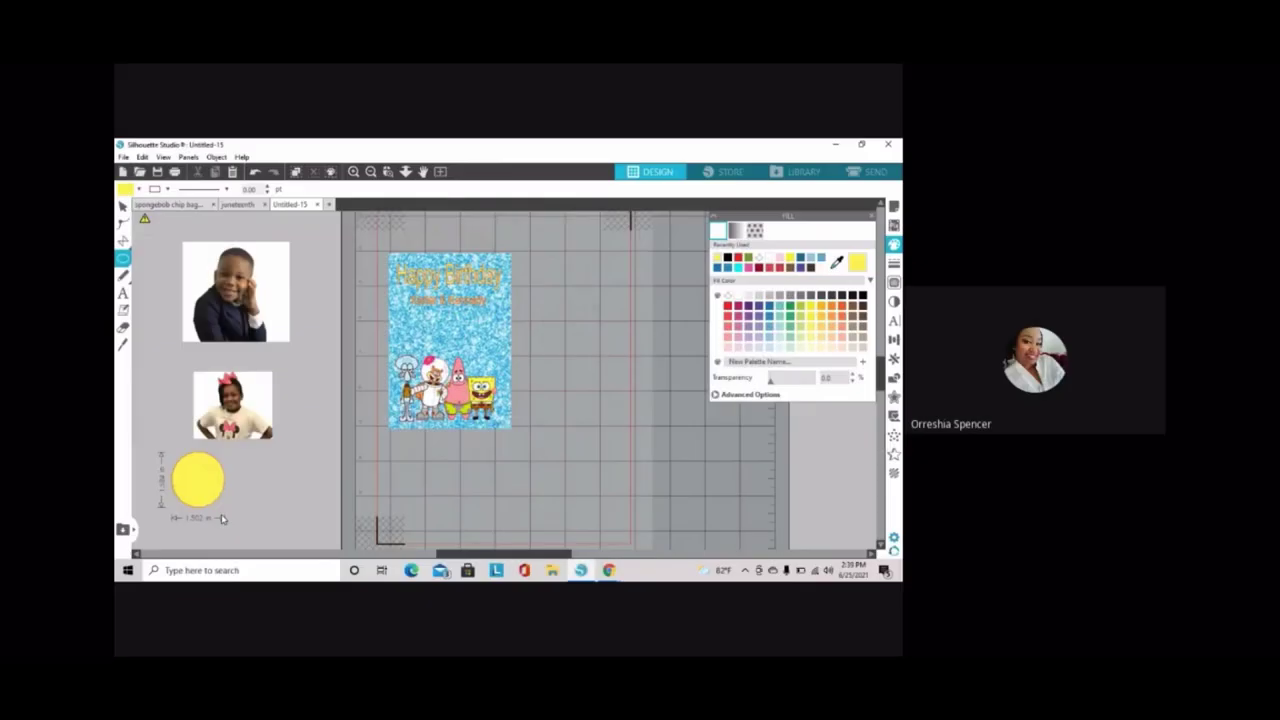
{"action": "left_click_drag", "start_coordinate": [222, 518], "coordinate": [236, 519]}
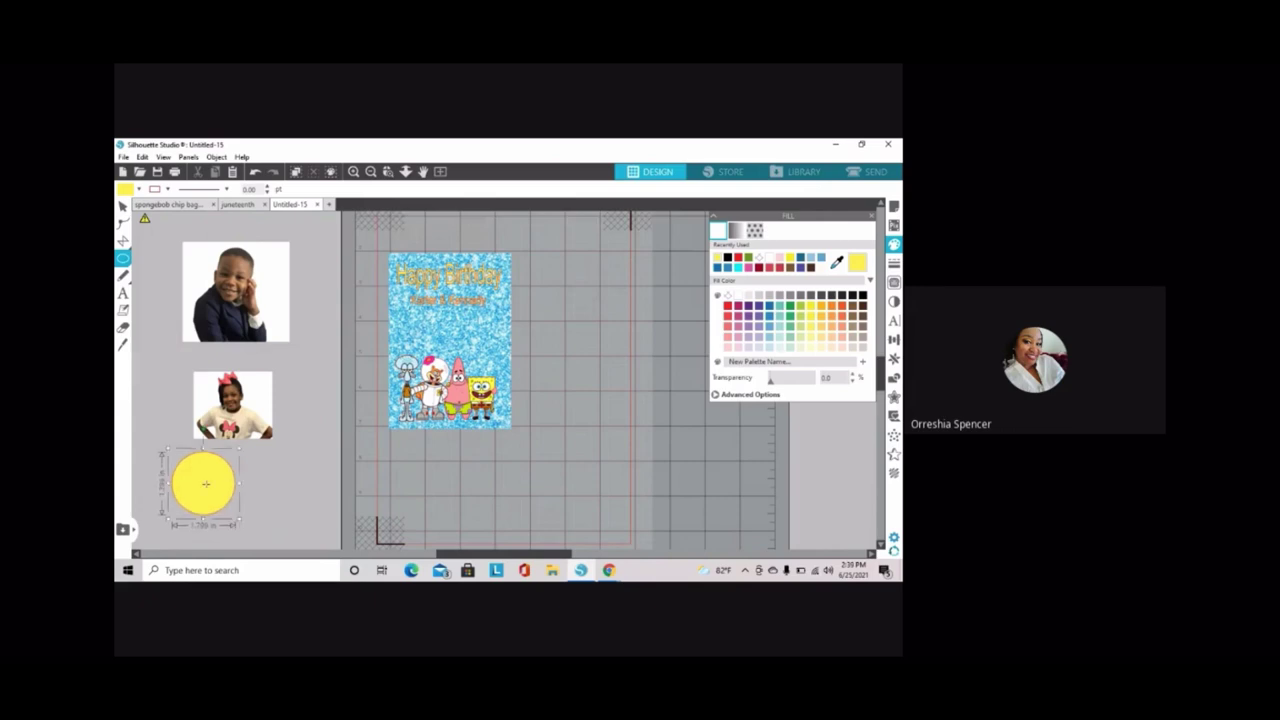
{"action": "key", "text": "alt+Tab"}
Copy the first blue bubbles image from the Google Images results
{"action": "scroll", "coordinate": [176, 385], "scroll_direction": "down", "scroll_amount": 1}
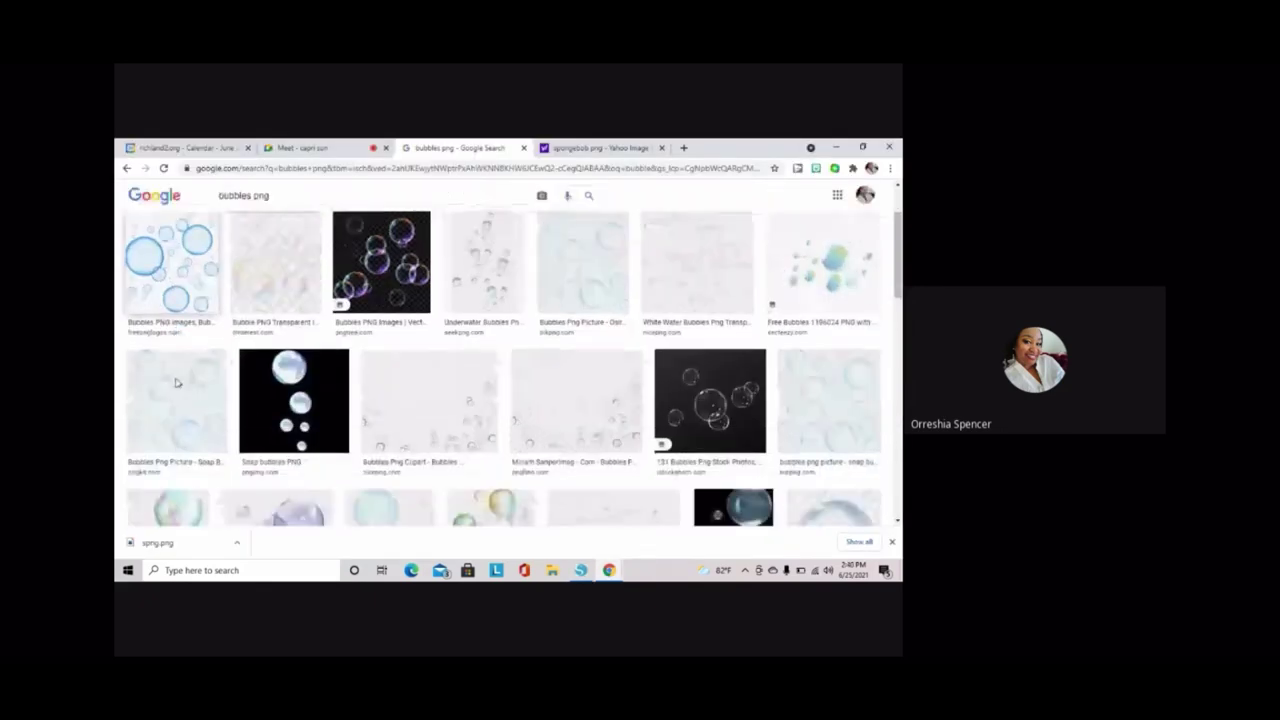
{"action": "scroll", "coordinate": [185, 360], "scroll_direction": "up", "scroll_amount": 1}
{"action": "left_click", "coordinate": [196, 342]}
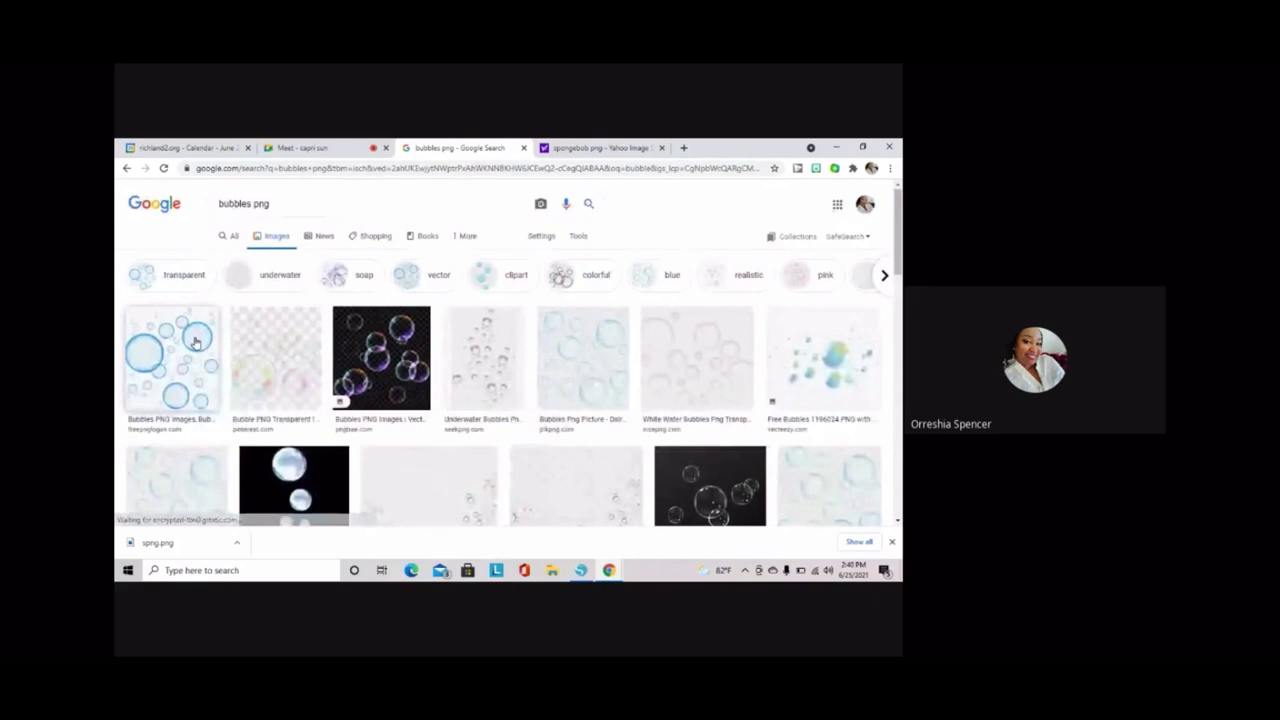
{"action": "right_click", "coordinate": [197, 341]}
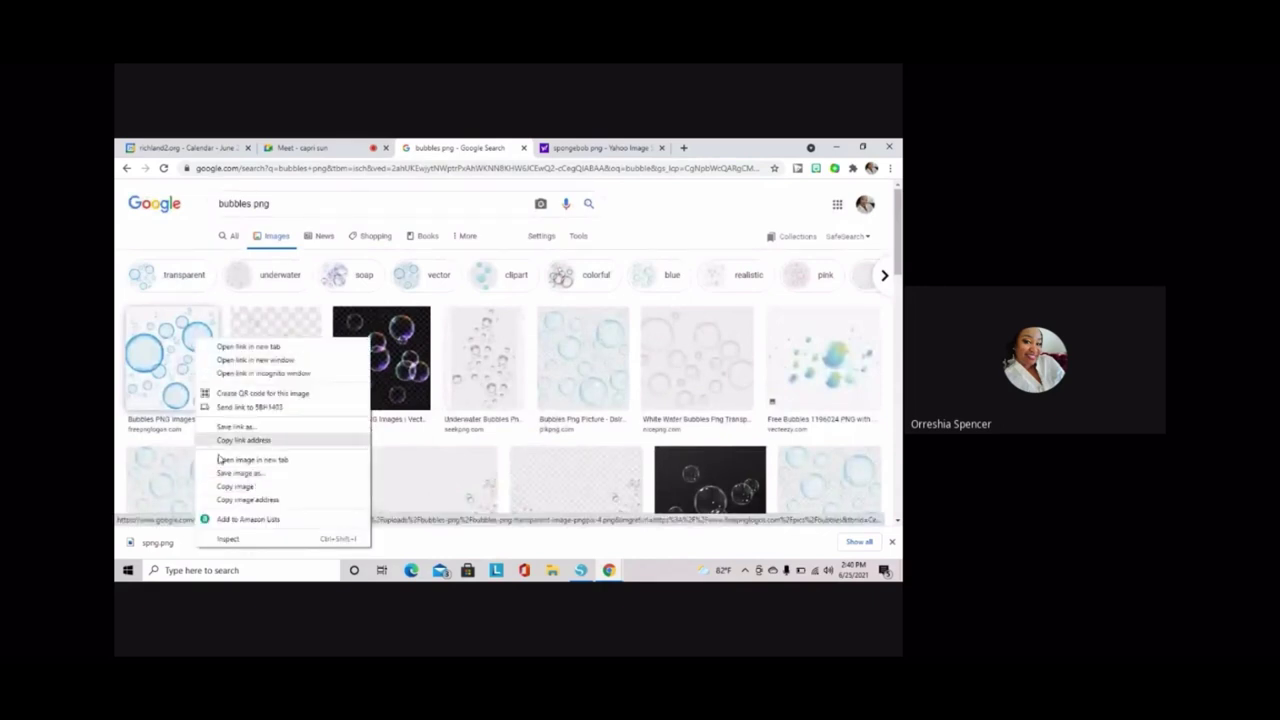
{"action": "left_click", "coordinate": [240, 487]}
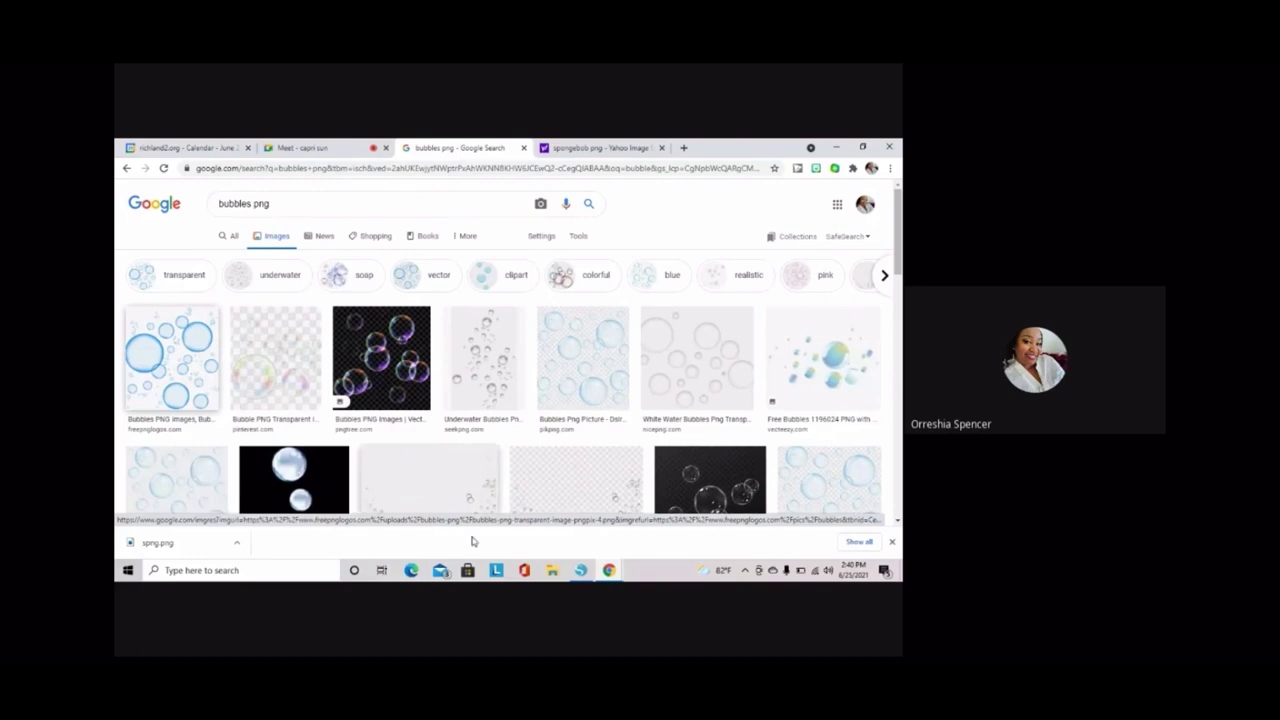
{"action": "left_click", "coordinate": [580, 570]}
Paste the bubbles picture and move it beside the yellow circle
{"action": "right_click", "coordinate": [317, 460]}
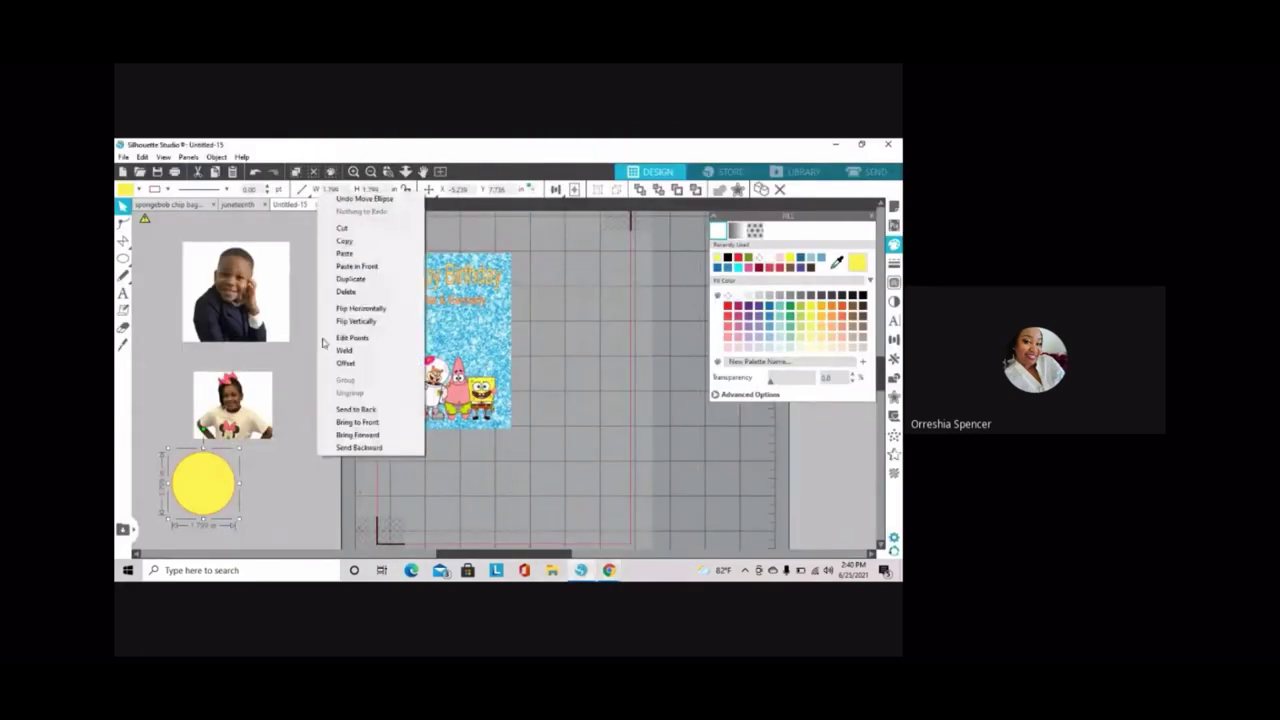
{"action": "left_click", "coordinate": [350, 255]}
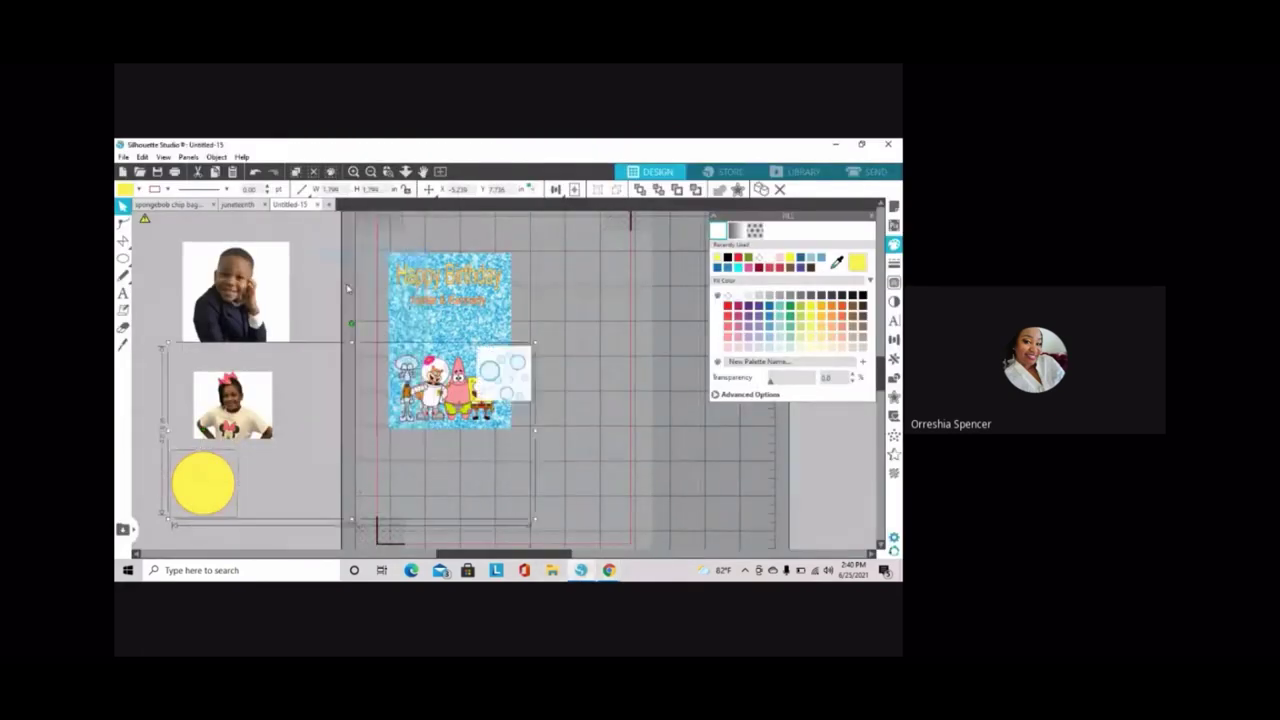
{"action": "left_click", "coordinate": [240, 490]}
{"action": "mouse_move", "coordinate": [527, 388]}
{"action": "left_mouse_down"}
{"action": "mouse_move", "coordinate": [495, 494]}
{"action": "mouse_move", "coordinate": [311, 480]}
{"action": "left_mouse_up"}
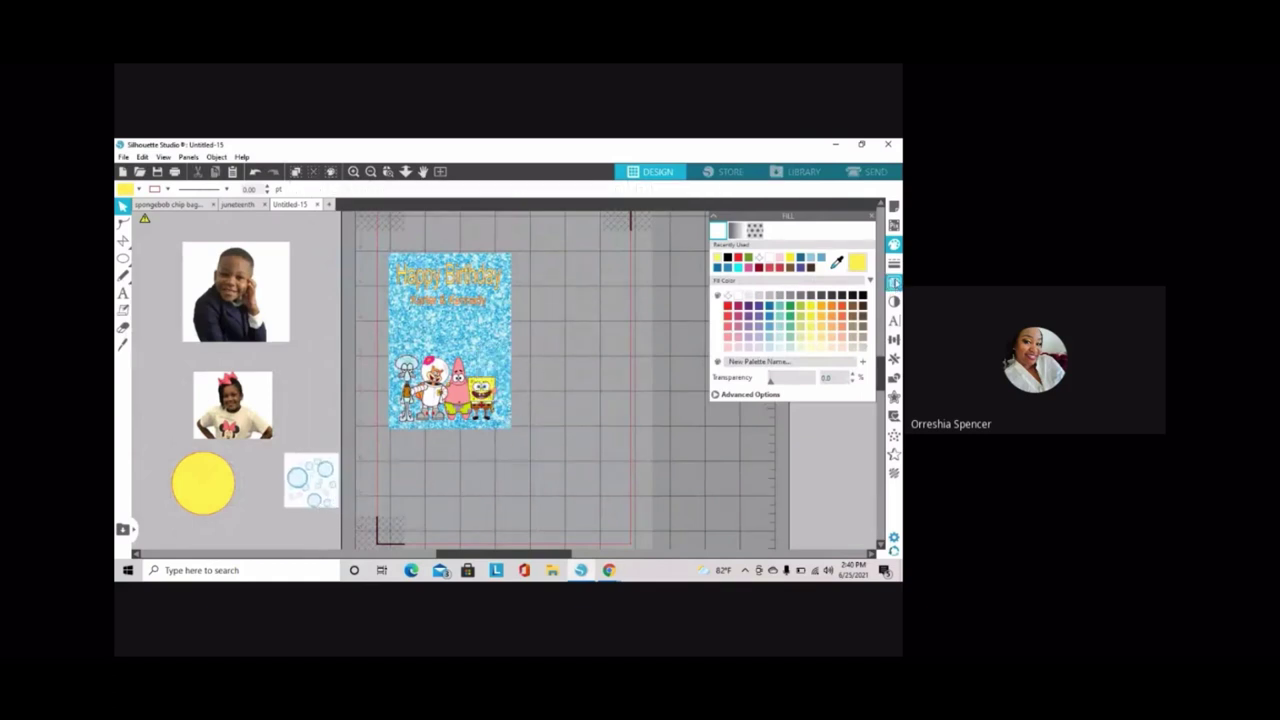
Trace the bubbles picture at threshold 100 and detach the bubbles
{"action": "left_click", "coordinate": [894, 283]}
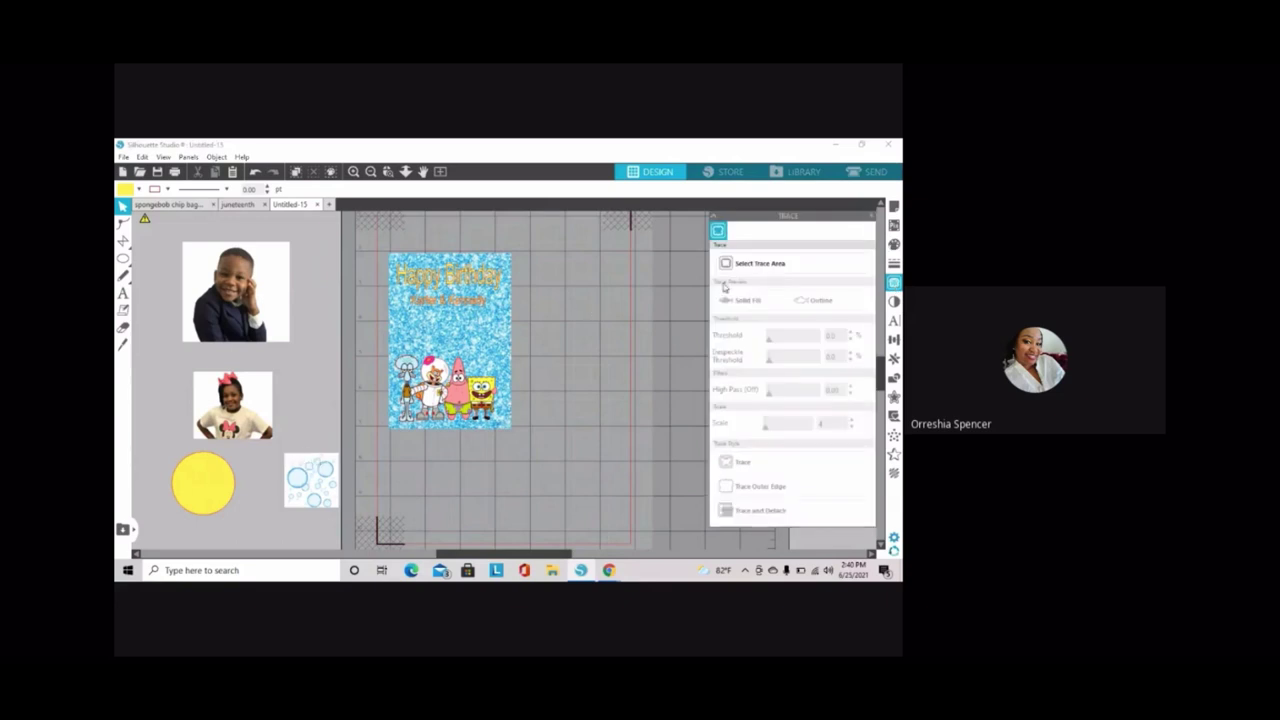
{"action": "left_click", "coordinate": [795, 264]}
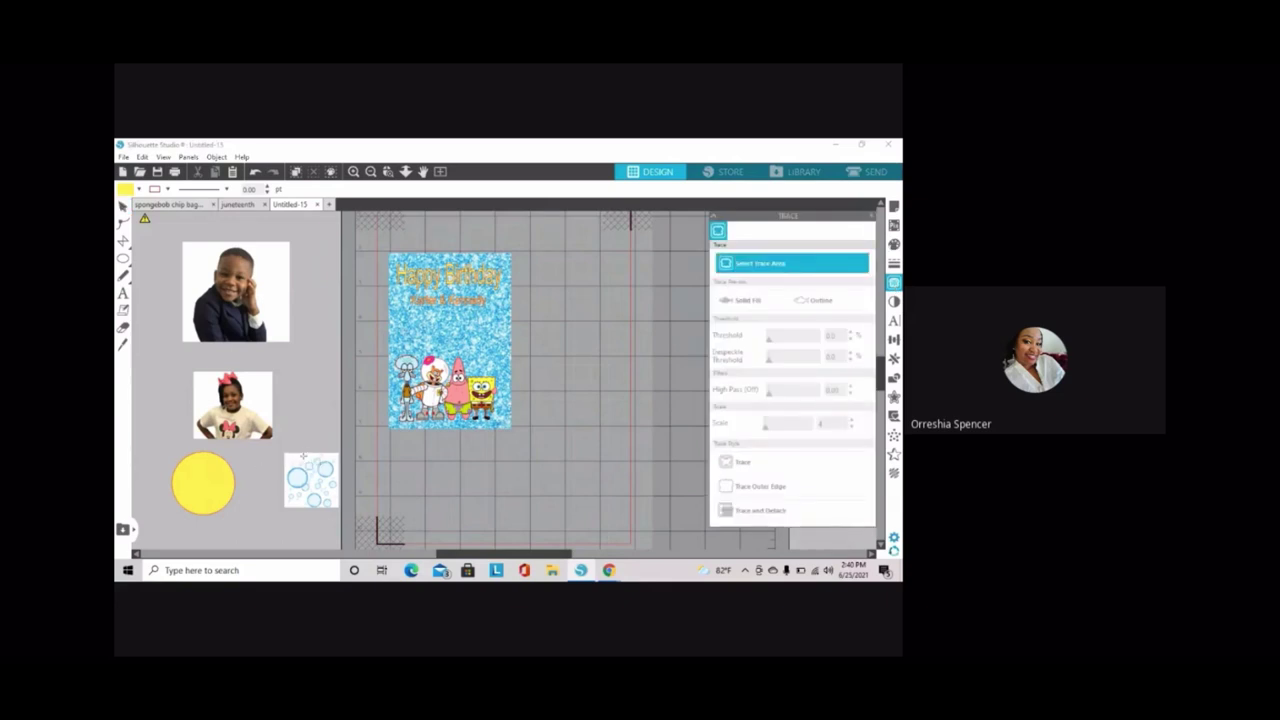
{"action": "left_click_drag", "start_coordinate": [287, 455], "coordinate": [341, 517]}
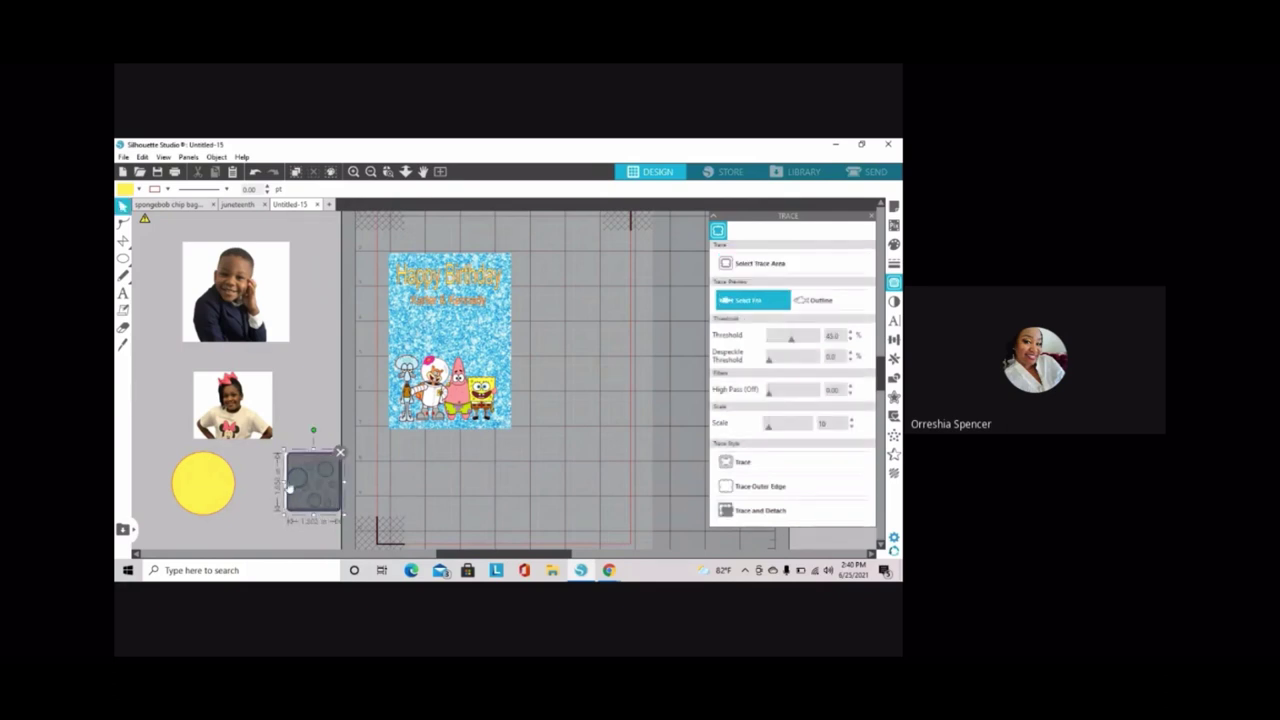
{"action": "left_click_drag", "start_coordinate": [284, 484], "coordinate": [280, 484]}
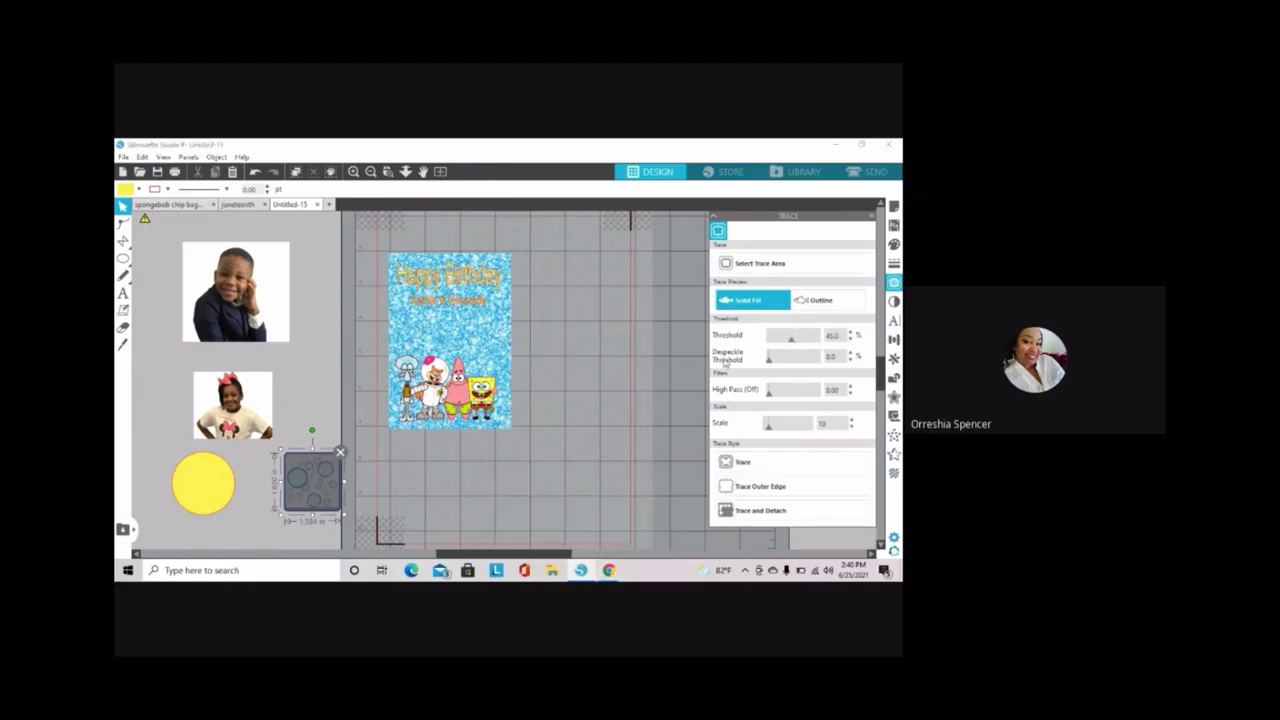
{"action": "left_click", "coordinate": [807, 340]}
{"action": "type", "text": "100"}
{"action": "key", "text": "Return"}
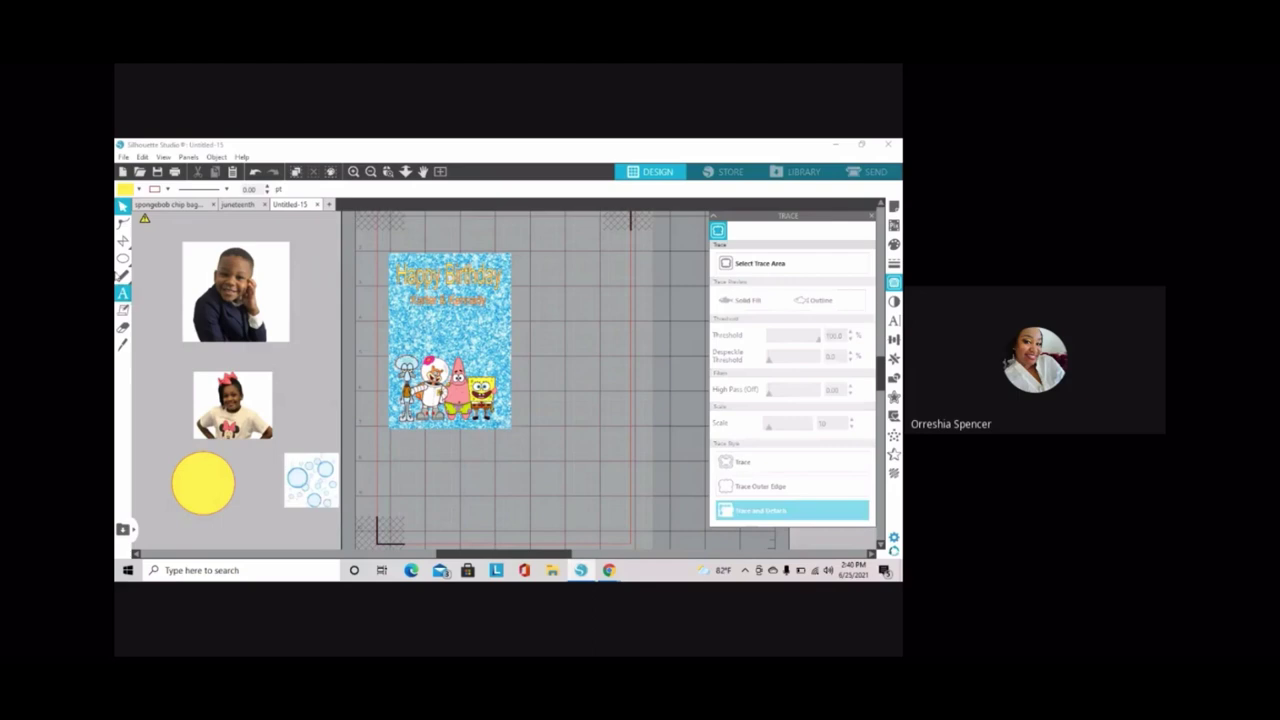
{"action": "left_click", "coordinate": [123, 206]}
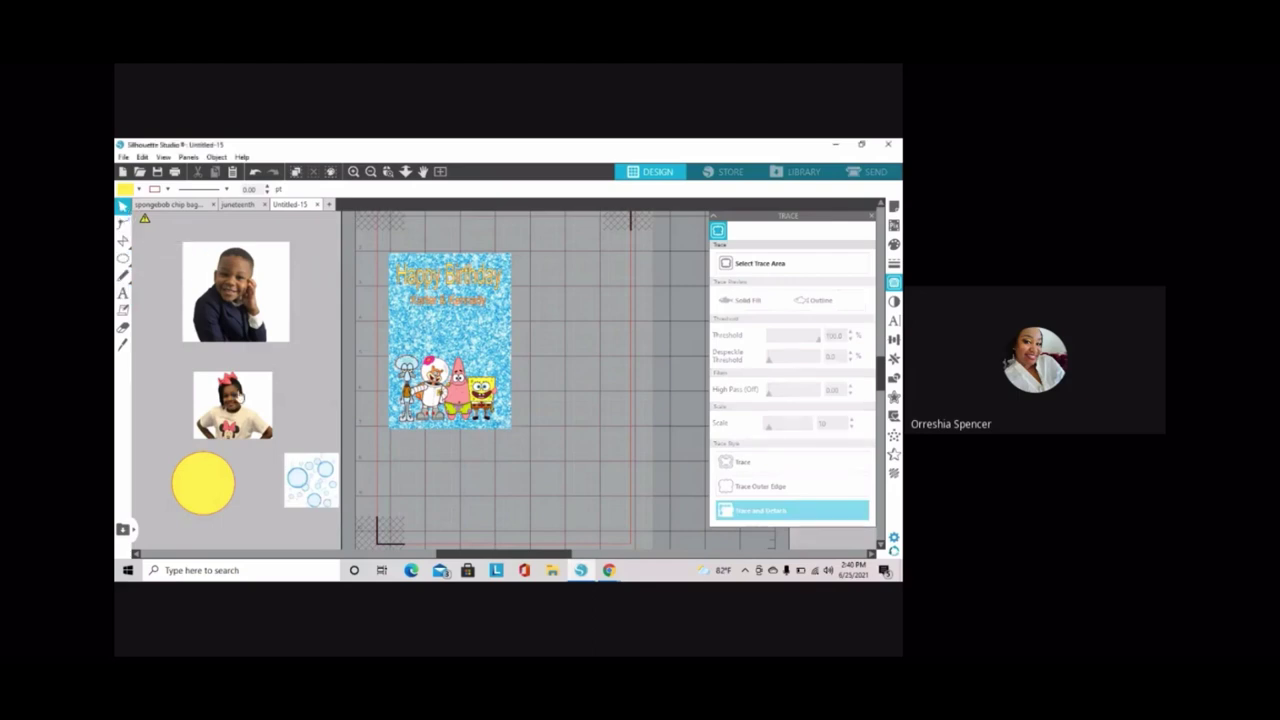
Drag one traced bubble onto the mat, shrink it, and set it below the card
{"action": "left_click_drag", "start_coordinate": [302, 480], "coordinate": [303, 422]}
{"action": "mouse_move", "coordinate": [303, 420]}
{"action": "left_mouse_down"}
{"action": "mouse_move", "coordinate": [491, 503]}
{"action": "mouse_move", "coordinate": [484, 473]}
{"action": "mouse_move", "coordinate": [557, 516]}
{"action": "left_mouse_up"}
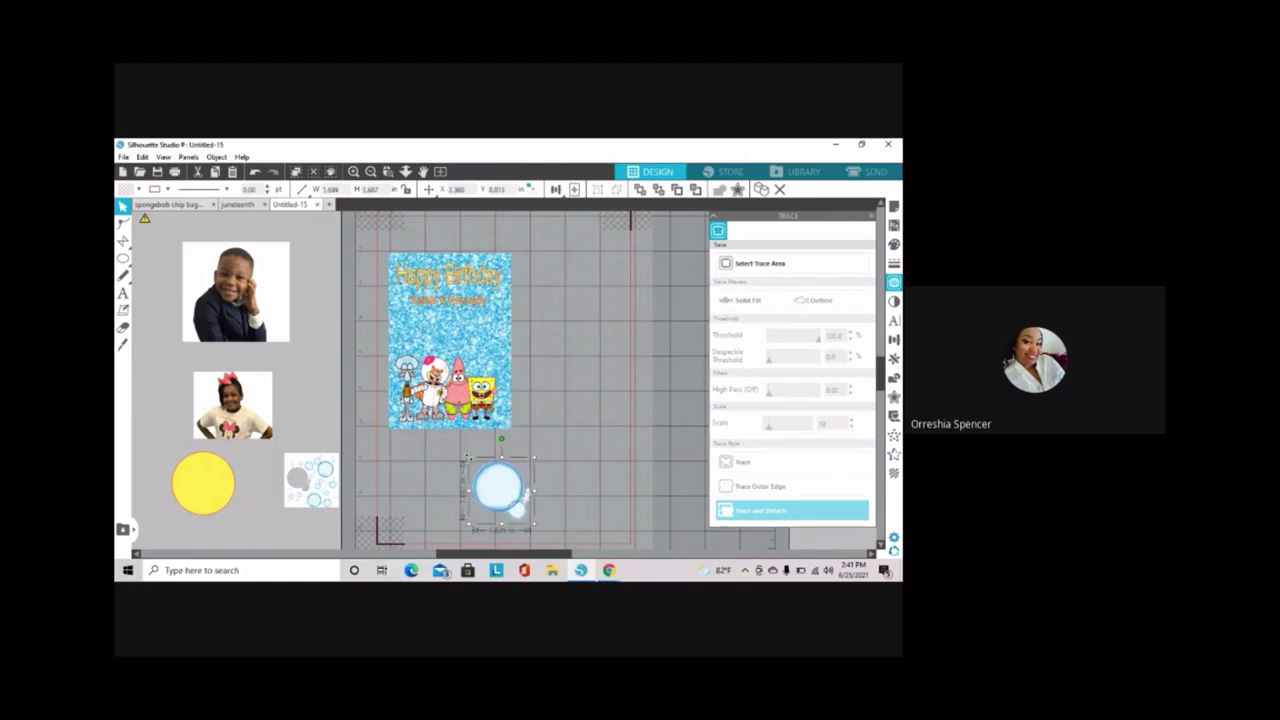
{"action": "mouse_move", "coordinate": [466, 457]}
{"action": "left_mouse_down"}
{"action": "mouse_move", "coordinate": [495, 488]}
{"action": "mouse_move", "coordinate": [469, 335]}
{"action": "mouse_move", "coordinate": [506, 482]}
{"action": "left_mouse_up"}
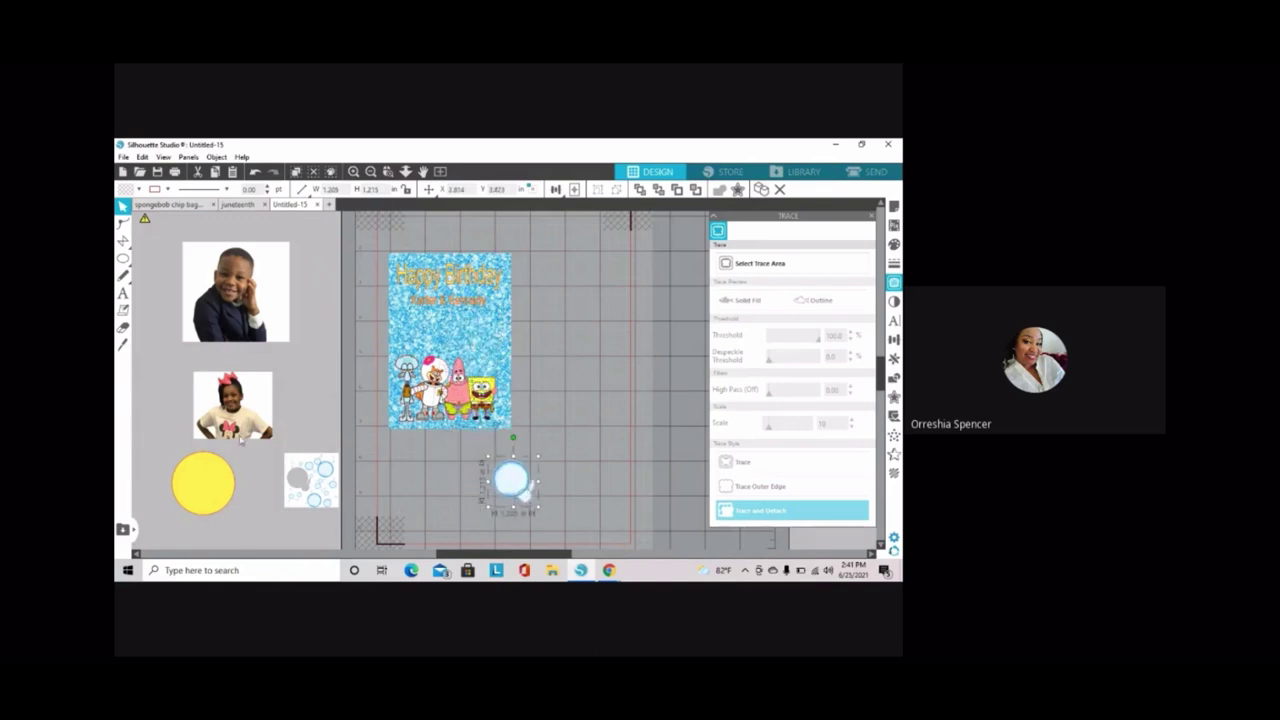
{"action": "left_click", "coordinate": [790, 263]}
Trace the girl photo at a threshold of about 93, detach her, and move the cutout below the card
{"action": "mouse_move", "coordinate": [190, 366]}
{"action": "left_mouse_down"}
{"action": "mouse_move", "coordinate": [251, 447]}
{"action": "mouse_move", "coordinate": [278, 447]}
{"action": "left_mouse_up"}
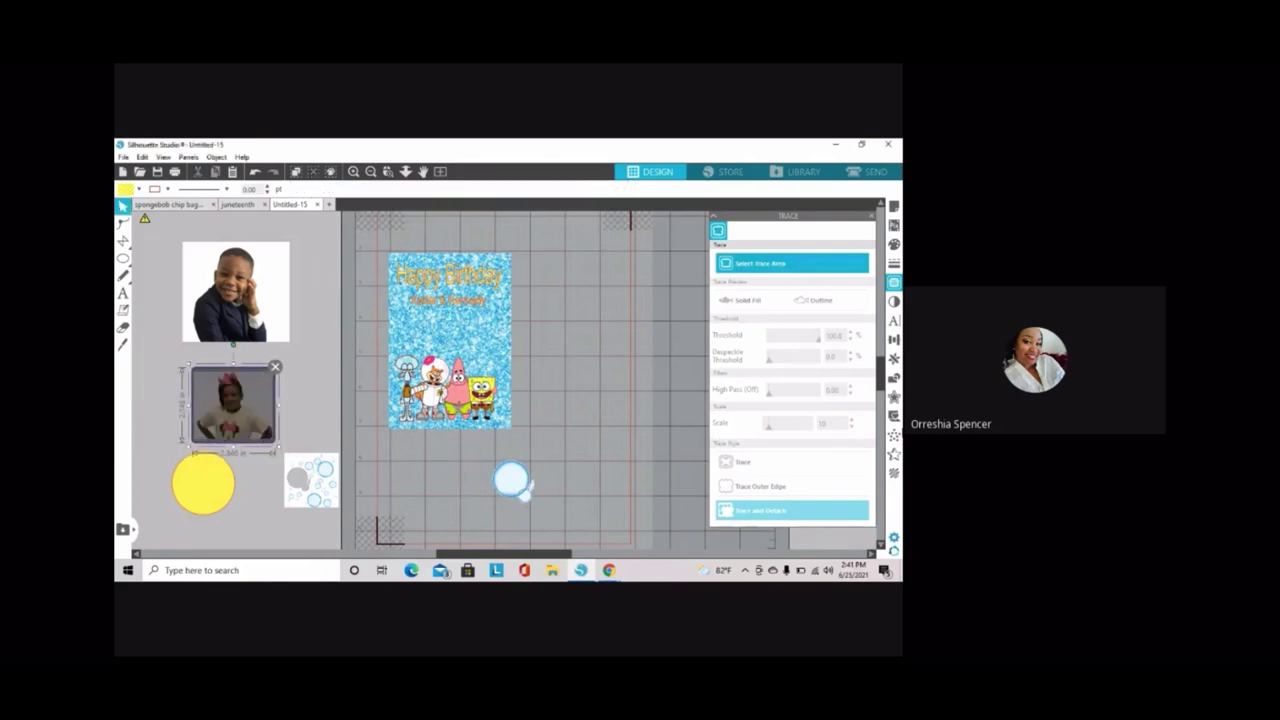
{"action": "left_click", "coordinate": [850, 332]}
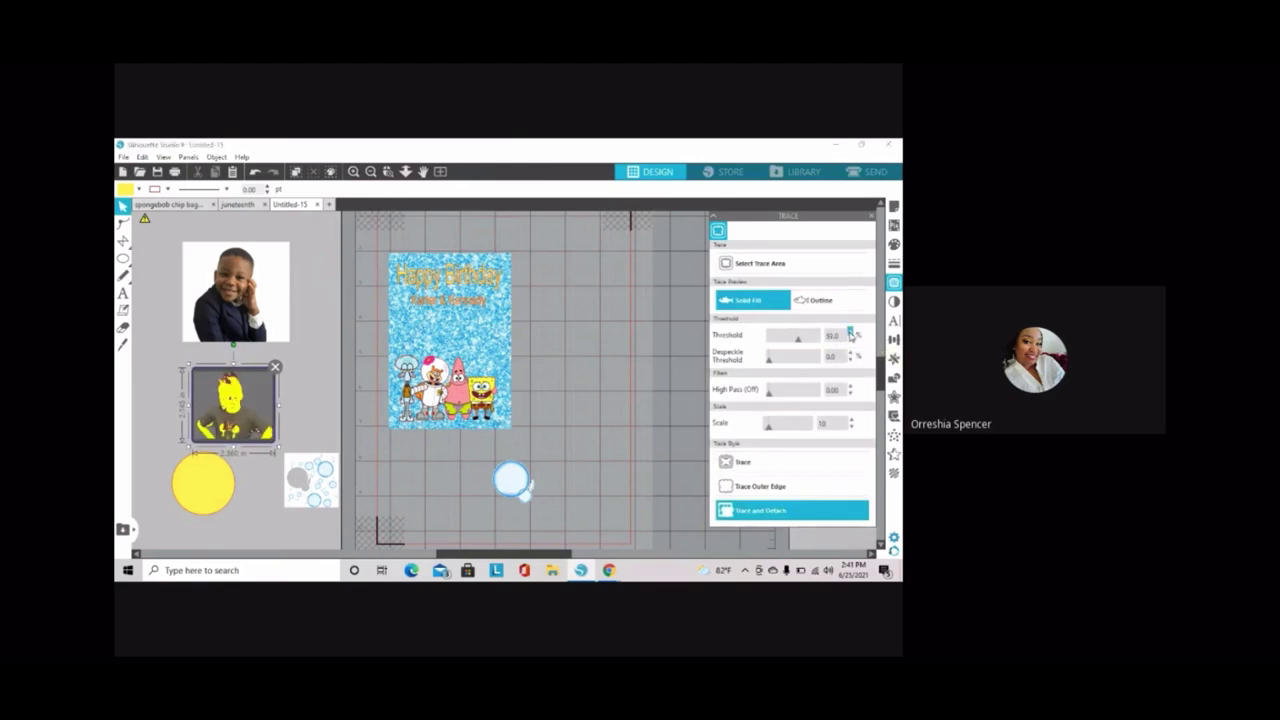
{"action": "left_click", "coordinate": [850, 332]}
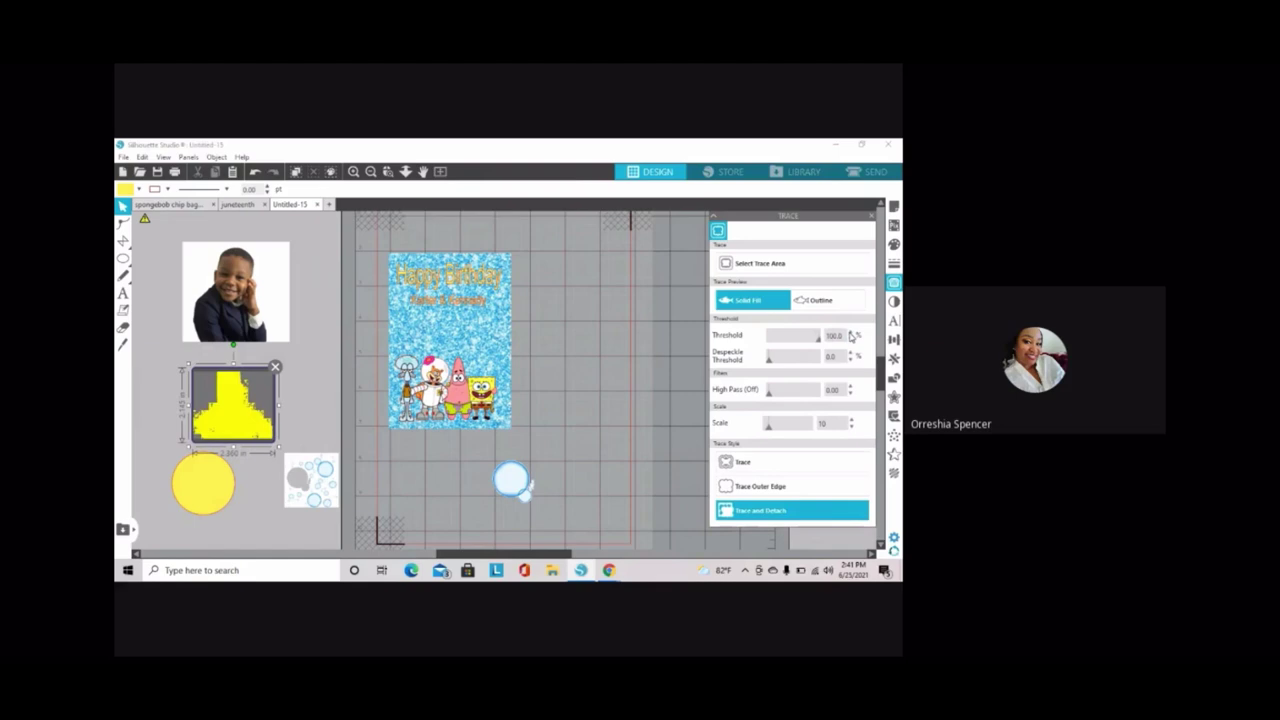
{"action": "left_click", "coordinate": [851, 340]}
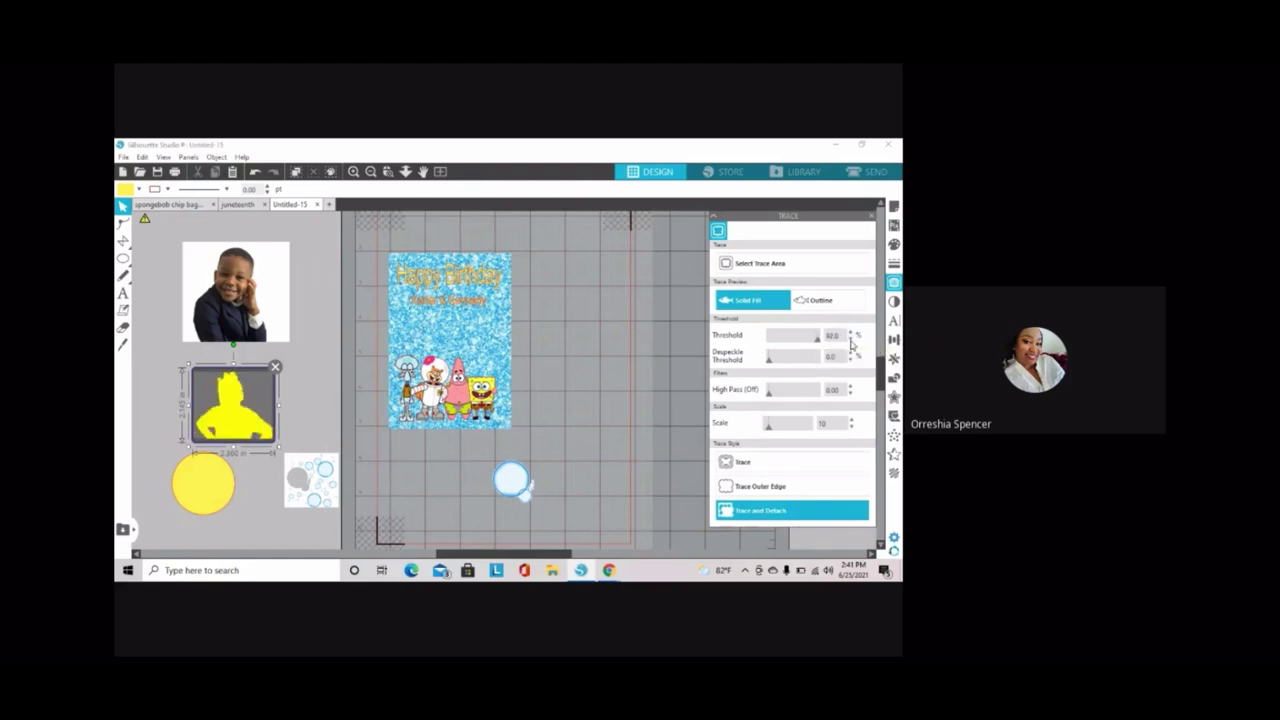
{"action": "left_click", "coordinate": [760, 510]}
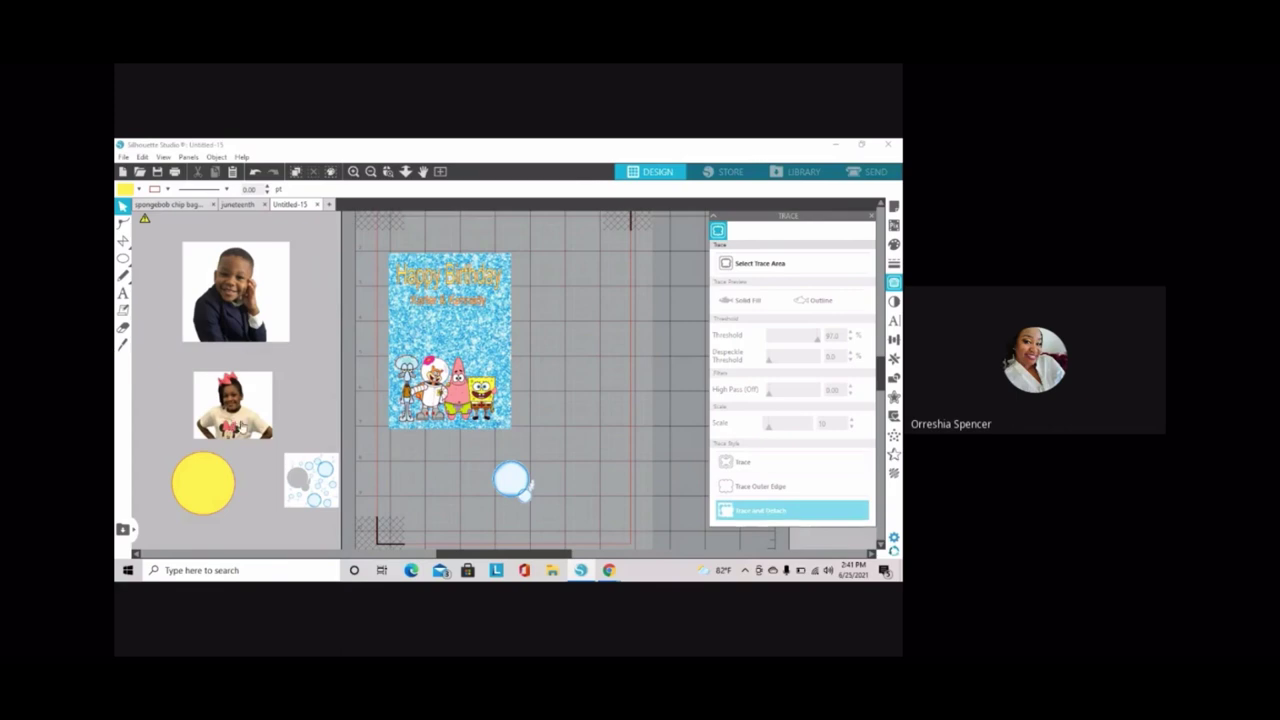
{"action": "left_click_drag", "start_coordinate": [232, 405], "coordinate": [499, 470]}
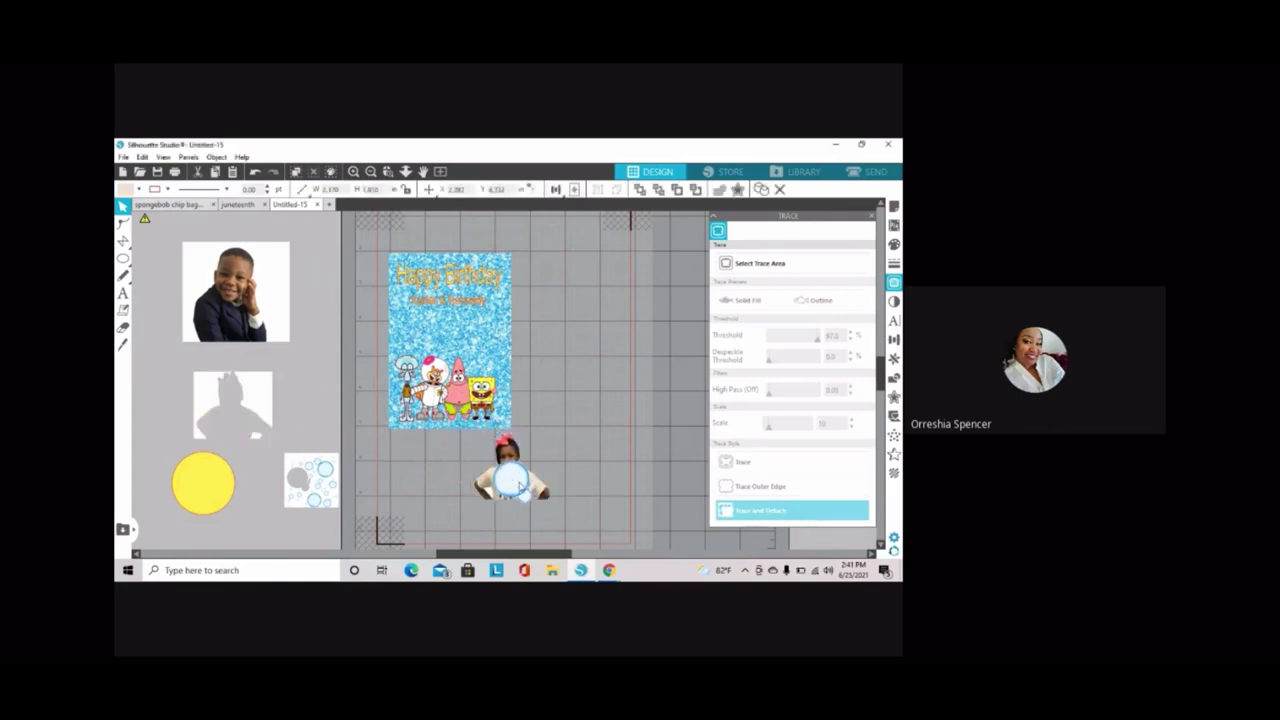
Layer the girl cutout in front of the blue bubble and scale her to fit inside it
{"action": "right_click", "coordinate": [465, 472]}
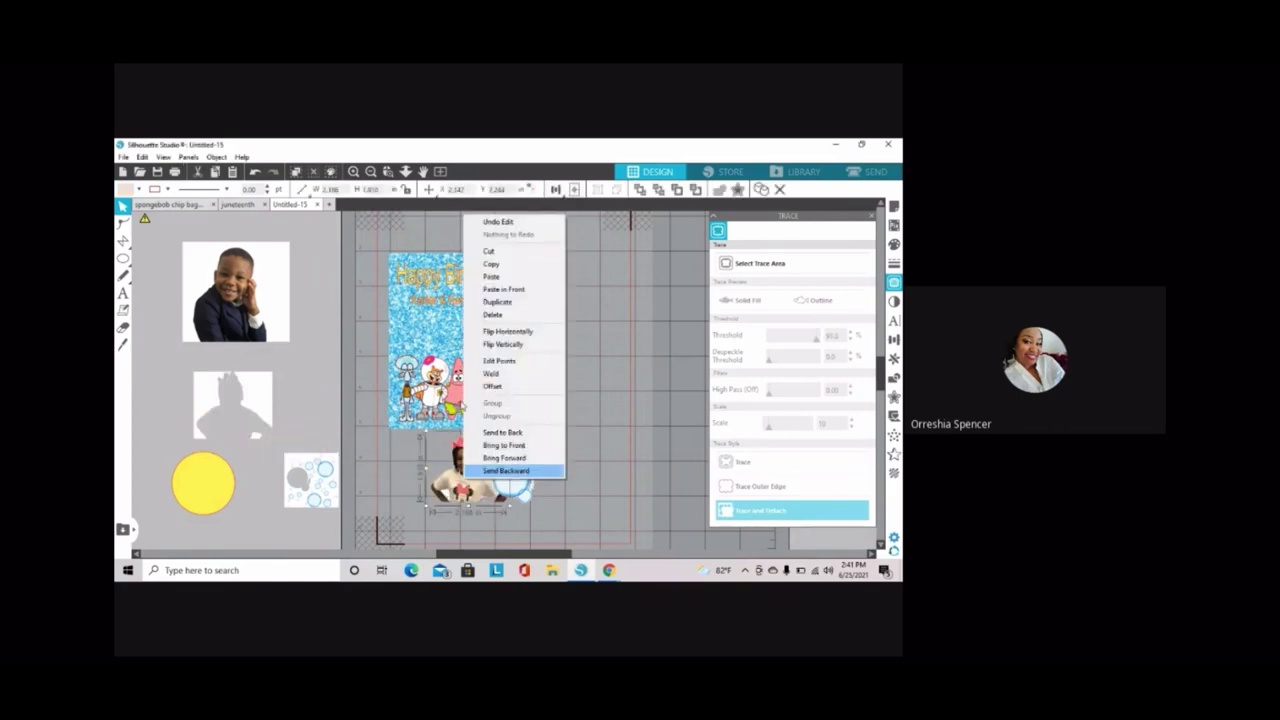
{"action": "left_click", "coordinate": [506, 470]}
{"action": "mouse_move", "coordinate": [522, 494]}
{"action": "left_mouse_down"}
{"action": "mouse_move", "coordinate": [557, 470]}
{"action": "mouse_move", "coordinate": [585, 503]}
{"action": "left_mouse_up"}
{"action": "left_click_drag", "start_coordinate": [468, 475], "coordinate": [570, 480]}
{"action": "right_click", "coordinate": [497, 476]}
{"action": "left_click", "coordinate": [548, 444]}
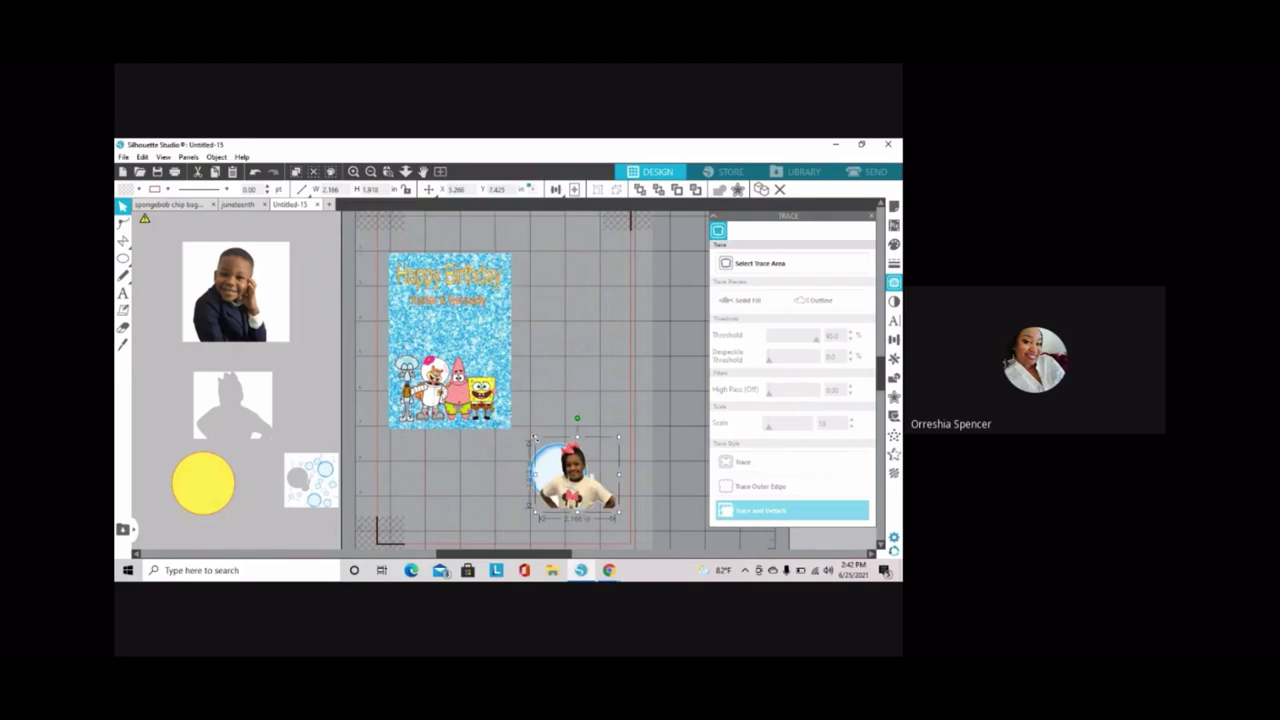
{"action": "left_click_drag", "start_coordinate": [535, 437], "coordinate": [595, 484]}
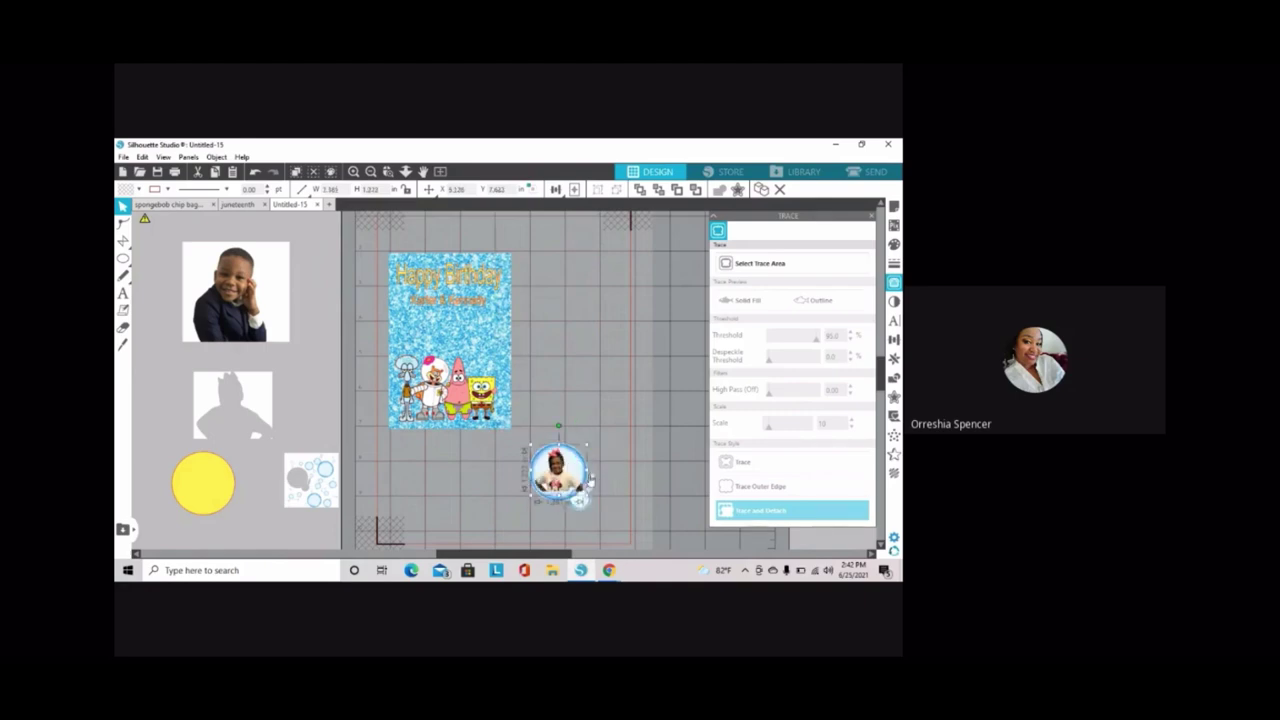
{"action": "left_click", "coordinate": [556, 470]}
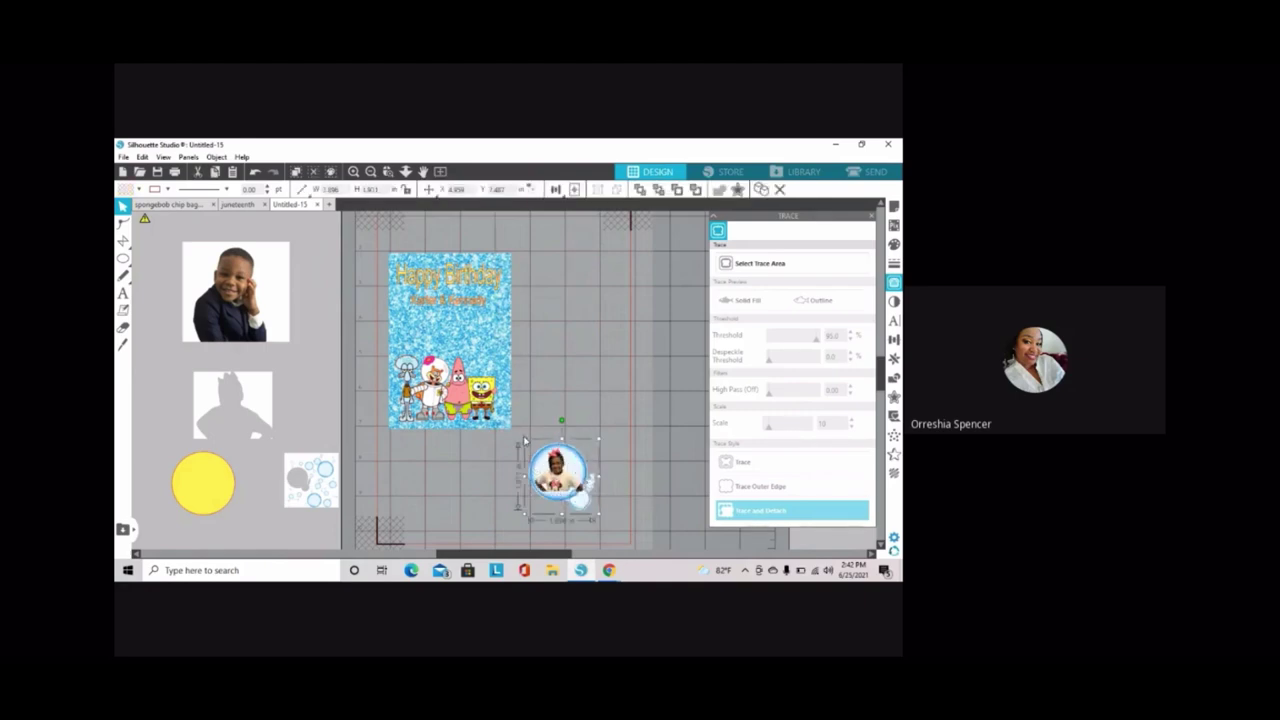
{"action": "left_click_drag", "start_coordinate": [524, 442], "coordinate": [530, 450]}
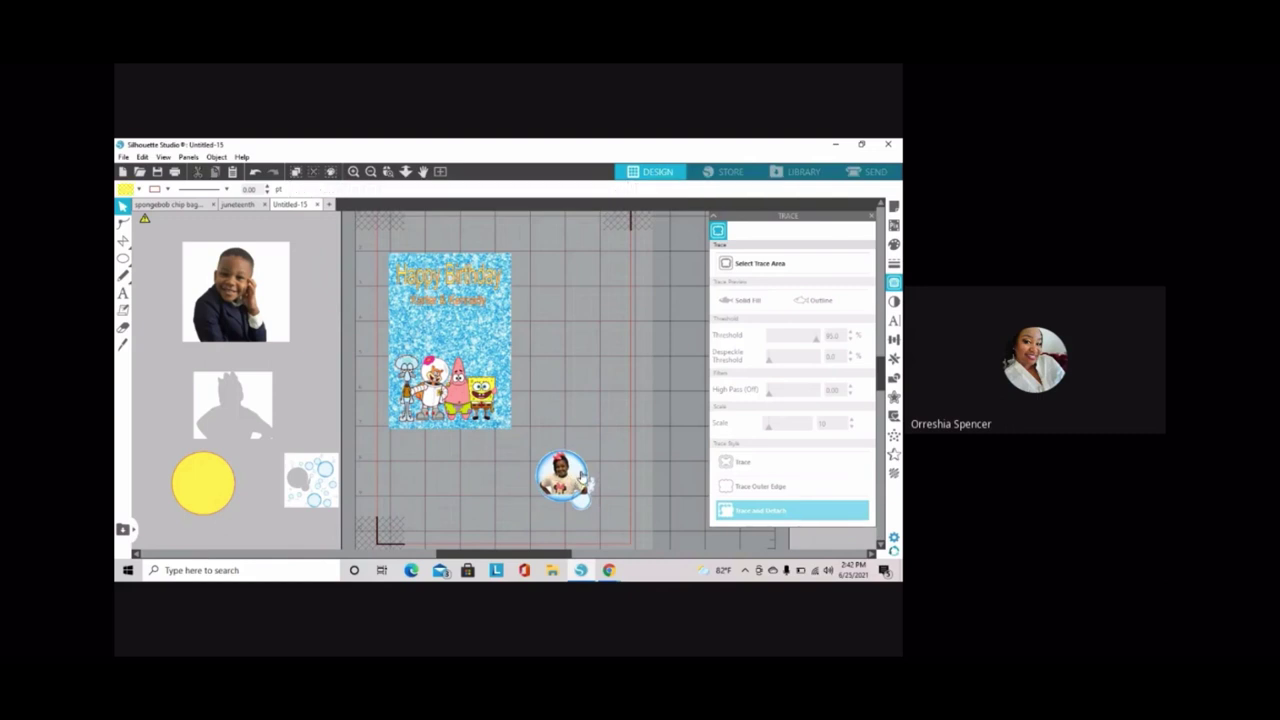
Duplicate the bubble and move the copy up beside the card
{"action": "right_click", "coordinate": [580, 478]}
{"action": "left_click", "coordinate": [616, 289]}
{"action": "left_click_drag", "start_coordinate": [565, 475], "coordinate": [588, 332]}
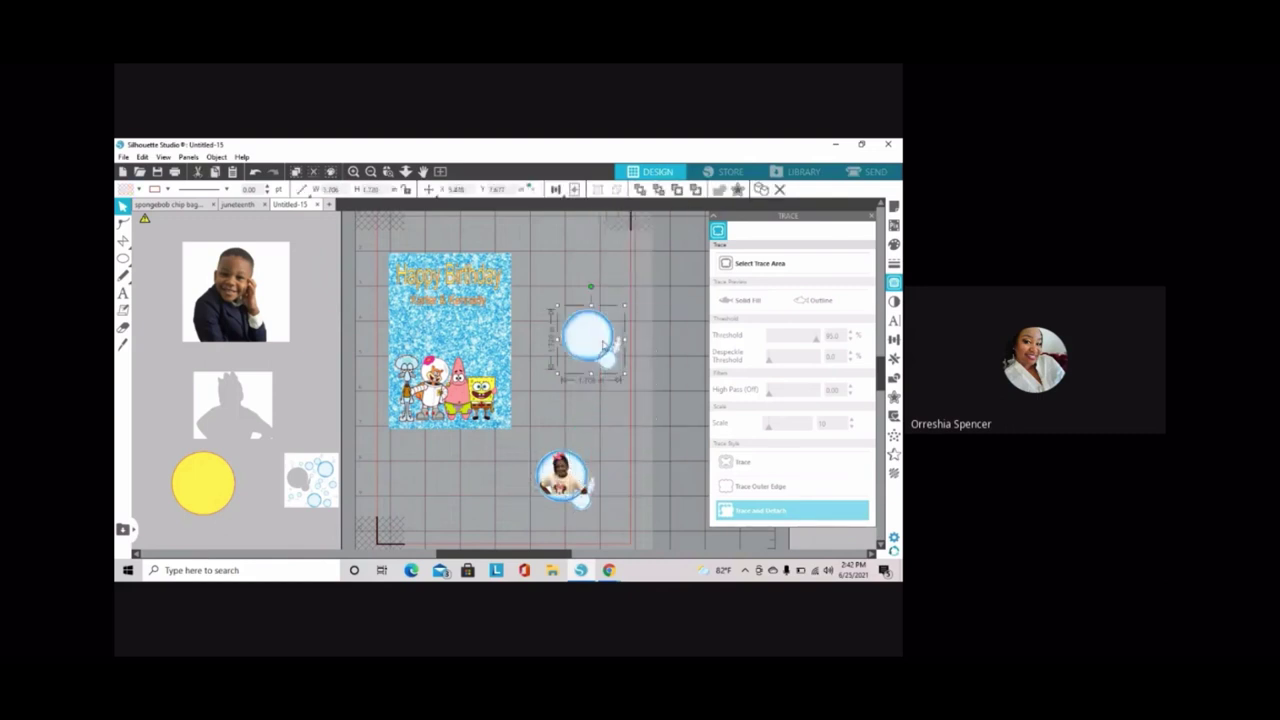
Group the girl with her bubble and move it onto the Happy Birthday card
{"action": "left_click", "coordinate": [565, 478]}
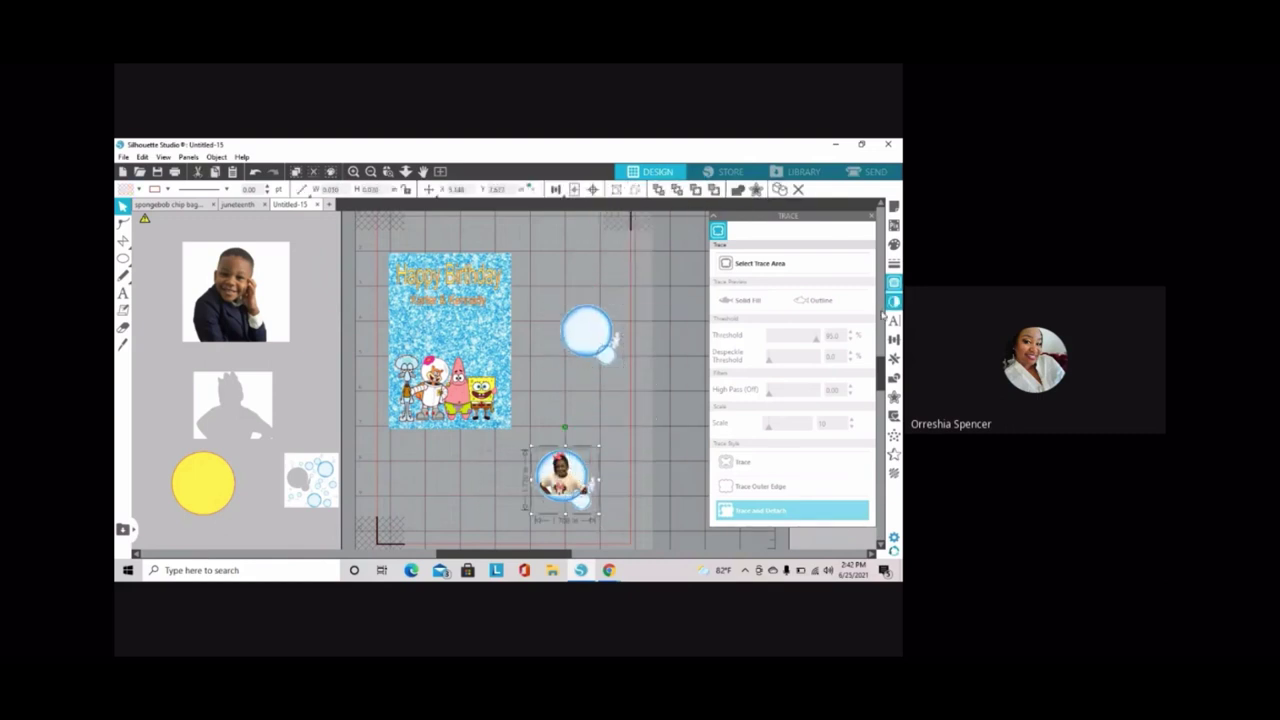
{"action": "left_click", "coordinate": [894, 377]}
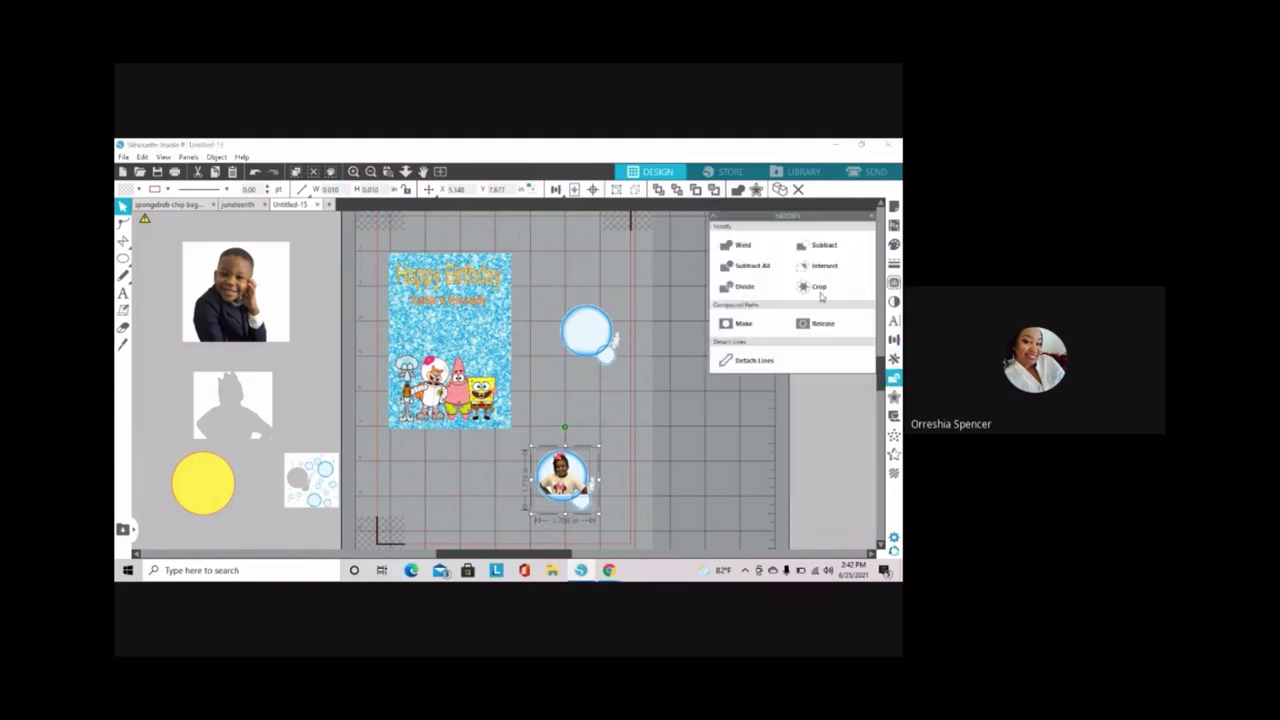
{"action": "left_click", "coordinate": [485, 453]}
{"action": "left_click", "coordinate": [558, 471]}
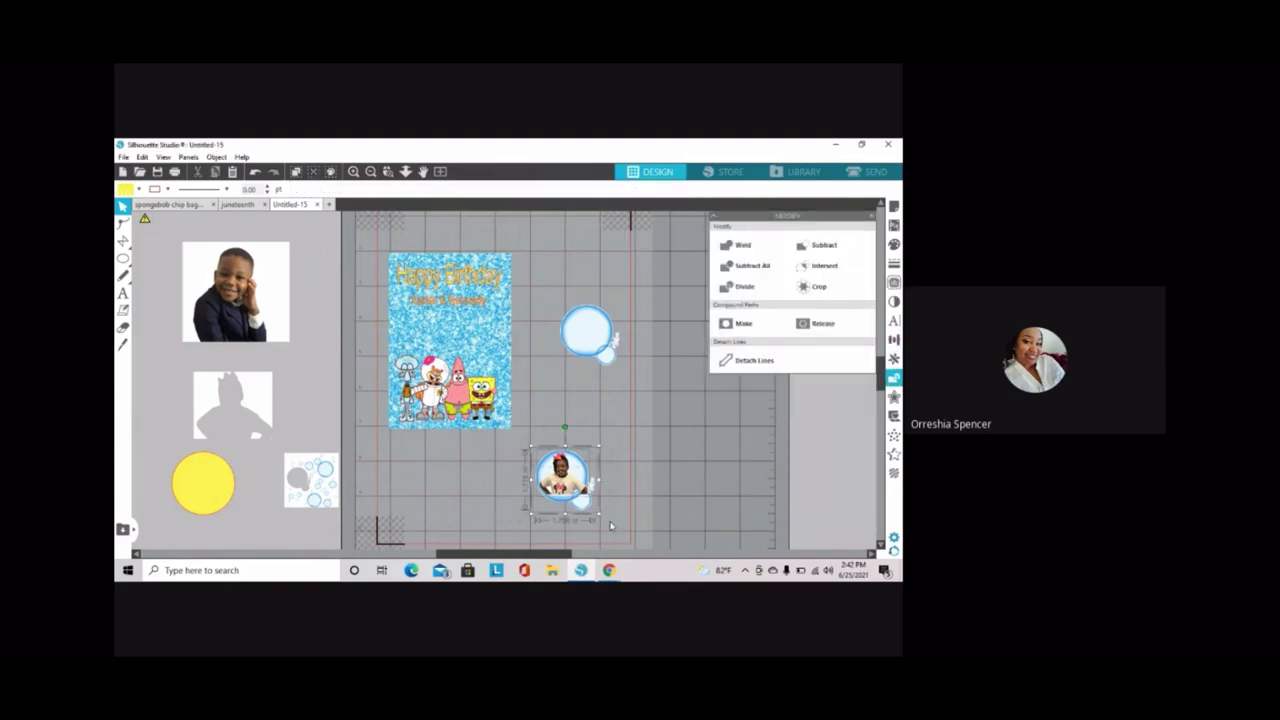
{"action": "right_click", "coordinate": [558, 480]}
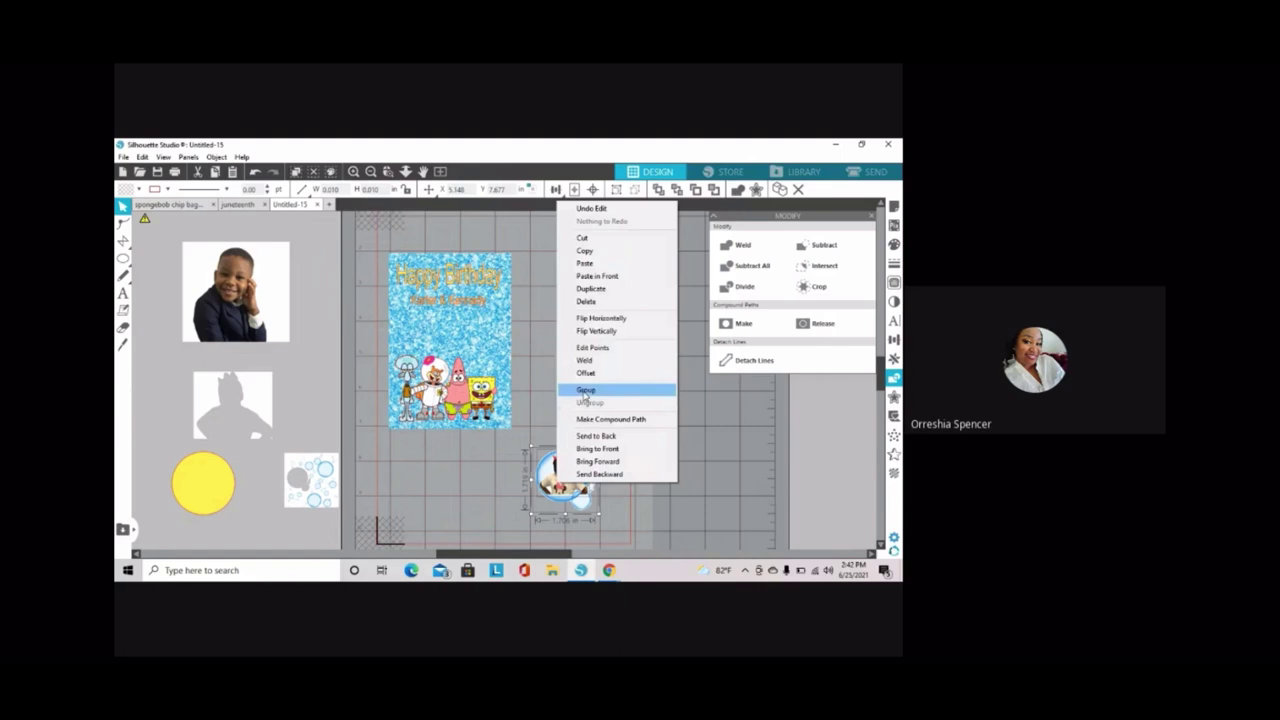
{"action": "left_click", "coordinate": [620, 389]}
{"action": "left_click_drag", "start_coordinate": [558, 480], "coordinate": [470, 322]}
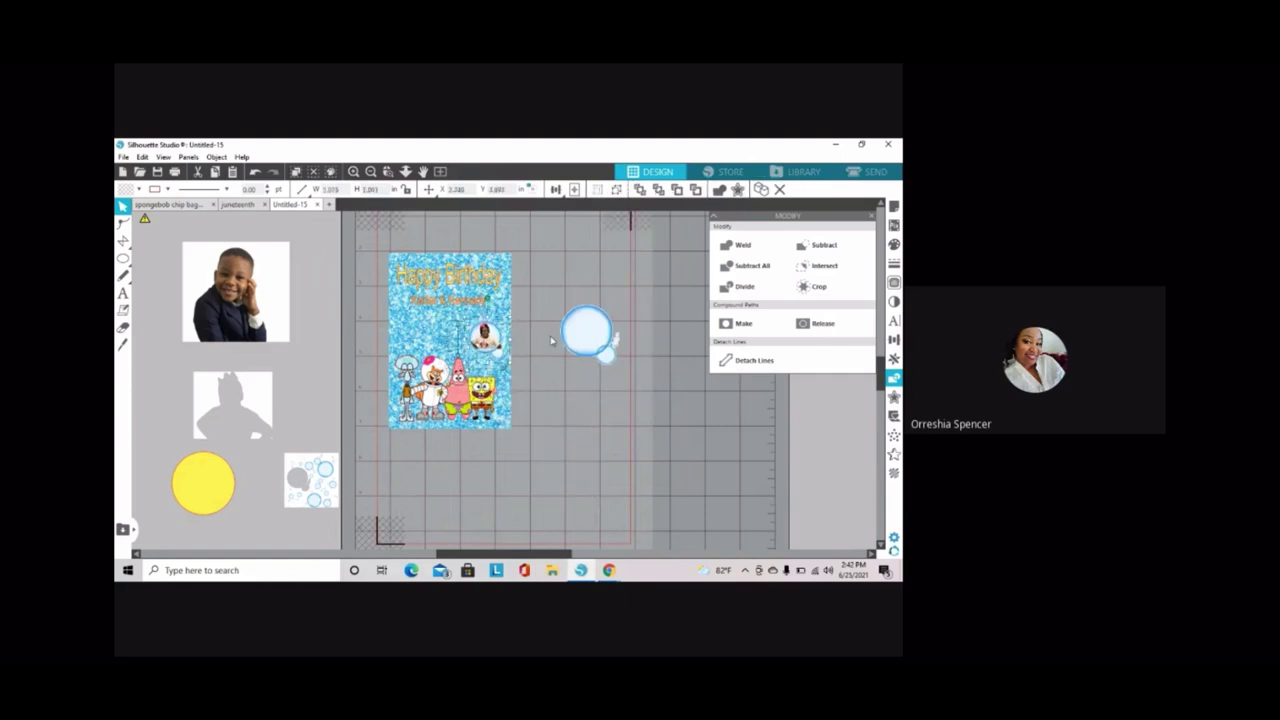
Shrink the empty bubble copy beside the card
{"action": "left_click", "coordinate": [587, 335]}
{"action": "left_click", "coordinate": [494, 337]}
{"action": "left_click", "coordinate": [575, 333]}
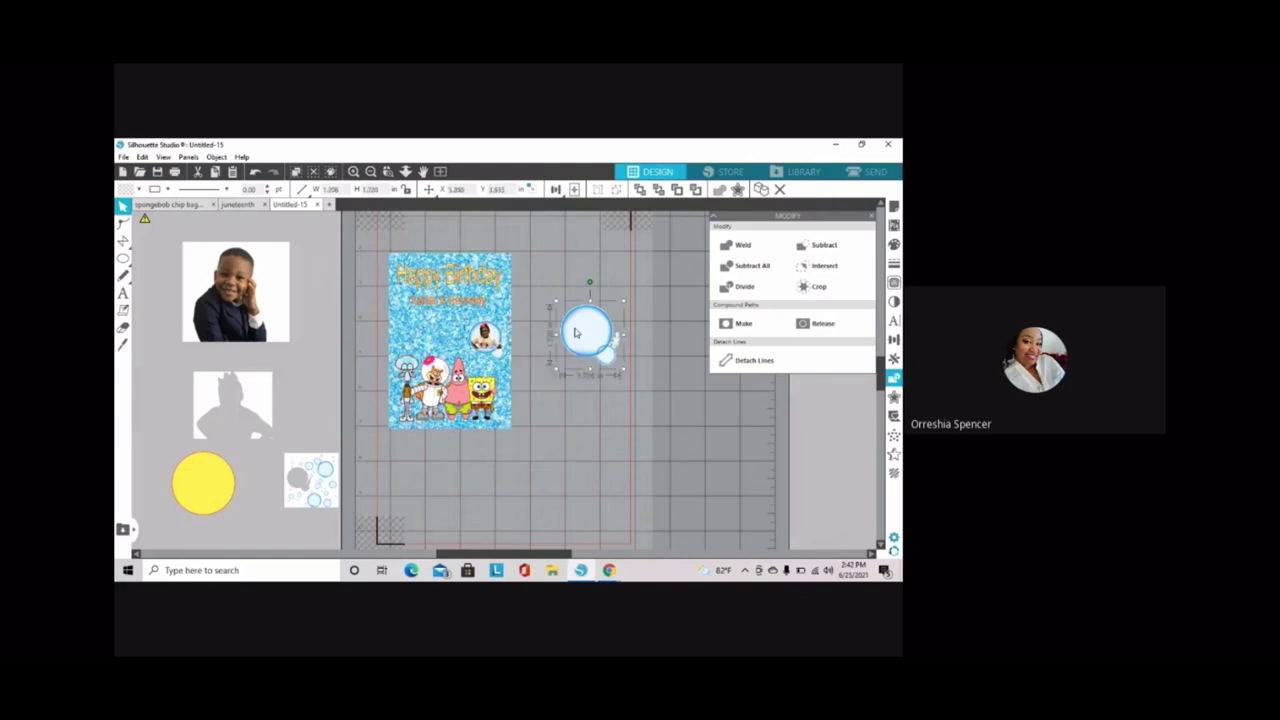
{"action": "left_click_drag", "start_coordinate": [556, 300], "coordinate": [575, 325]}
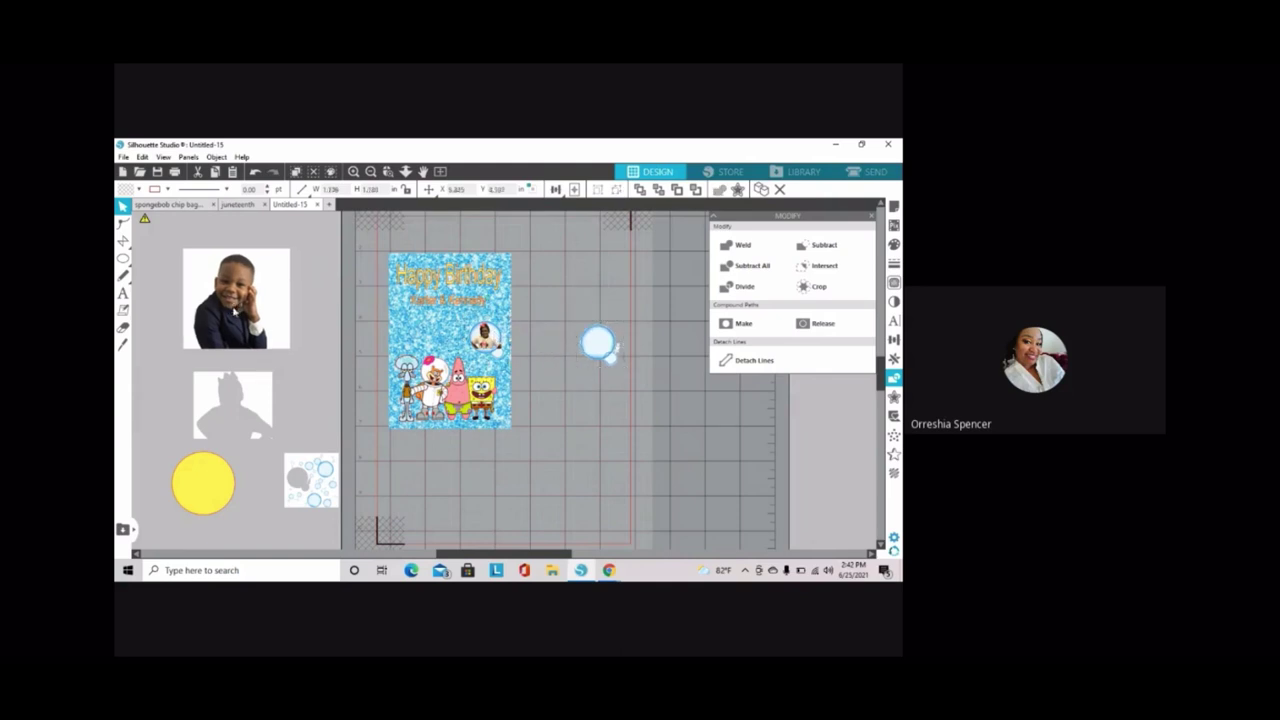
Trace the boy photo with a raised threshold, detach him, and move the cutout onto the mat
{"action": "left_click_drag", "start_coordinate": [236, 296], "coordinate": [262, 290]}
{"action": "left_click", "coordinate": [894, 282]}
{"action": "left_click", "coordinate": [735, 263]}
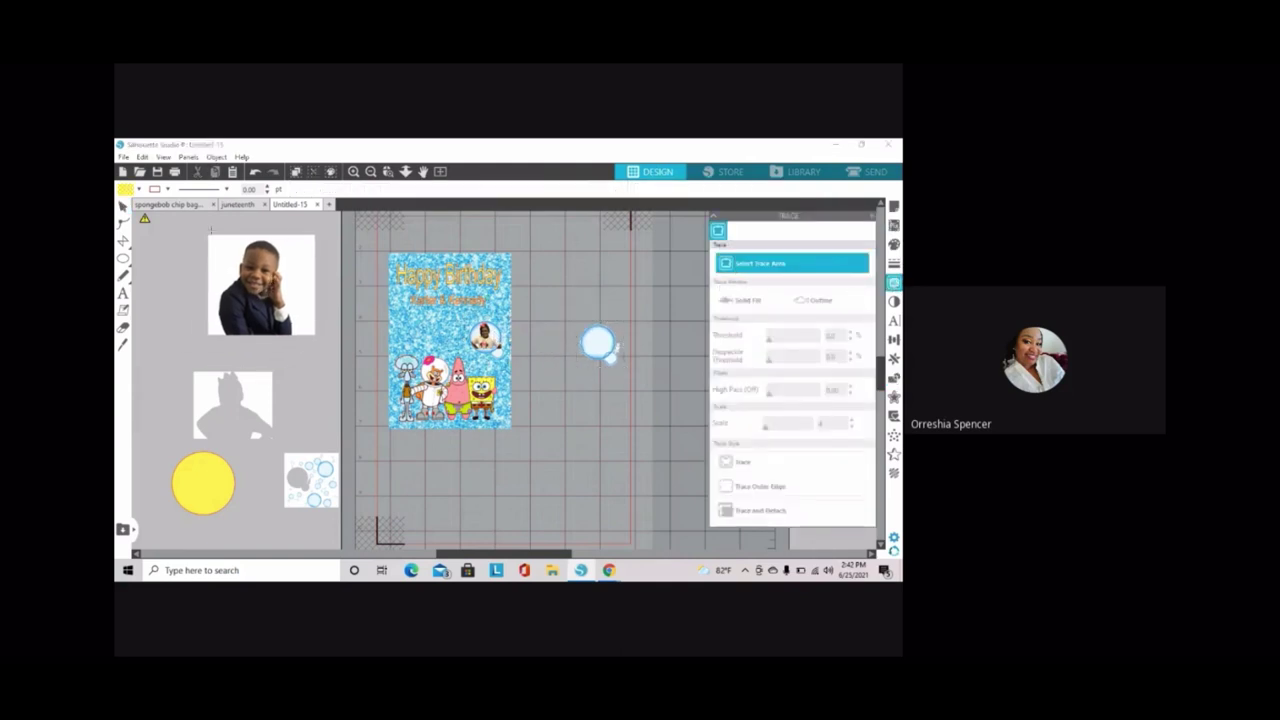
{"action": "left_click_drag", "start_coordinate": [208, 230], "coordinate": [309, 350]}
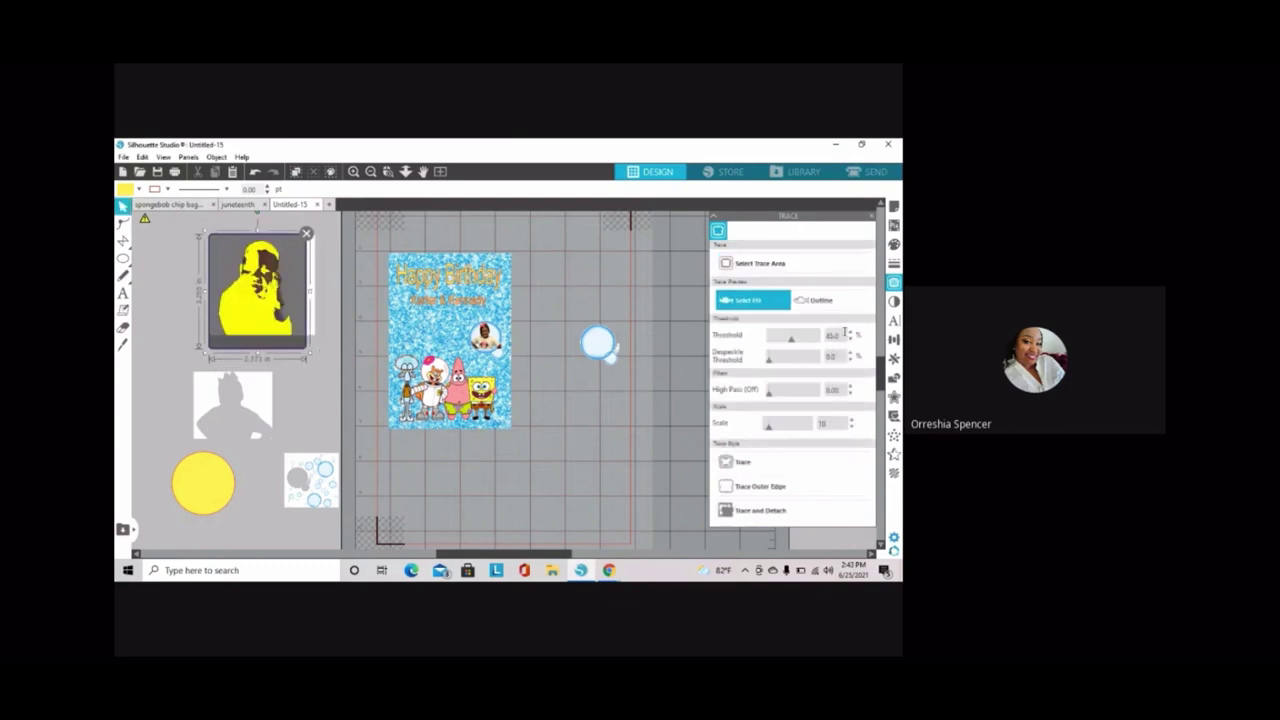
{"action": "left_click", "coordinate": [850, 333]}
{"action": "left_click", "coordinate": [850, 333]}
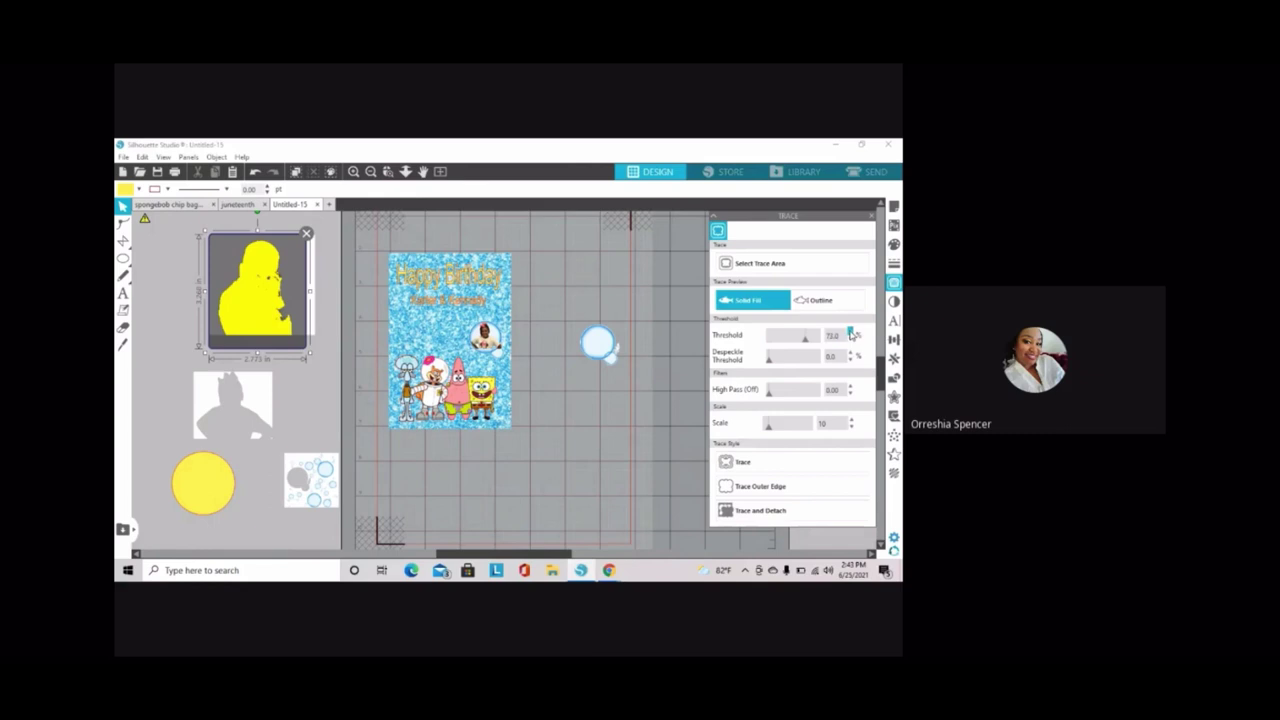
{"action": "left_click", "coordinate": [745, 510]}
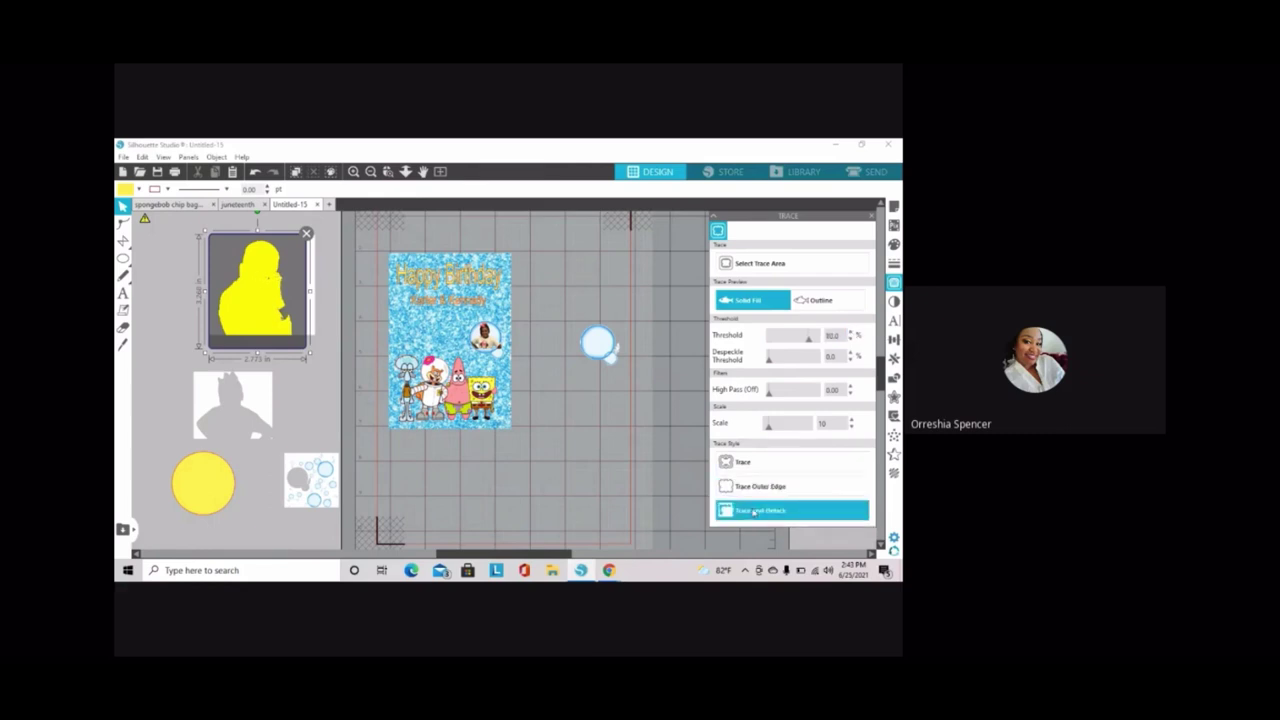
{"action": "mouse_move", "coordinate": [259, 306]}
{"action": "left_mouse_down"}
{"action": "mouse_move", "coordinate": [572, 393]}
{"action": "mouse_move", "coordinate": [577, 438]}
{"action": "left_mouse_up"}
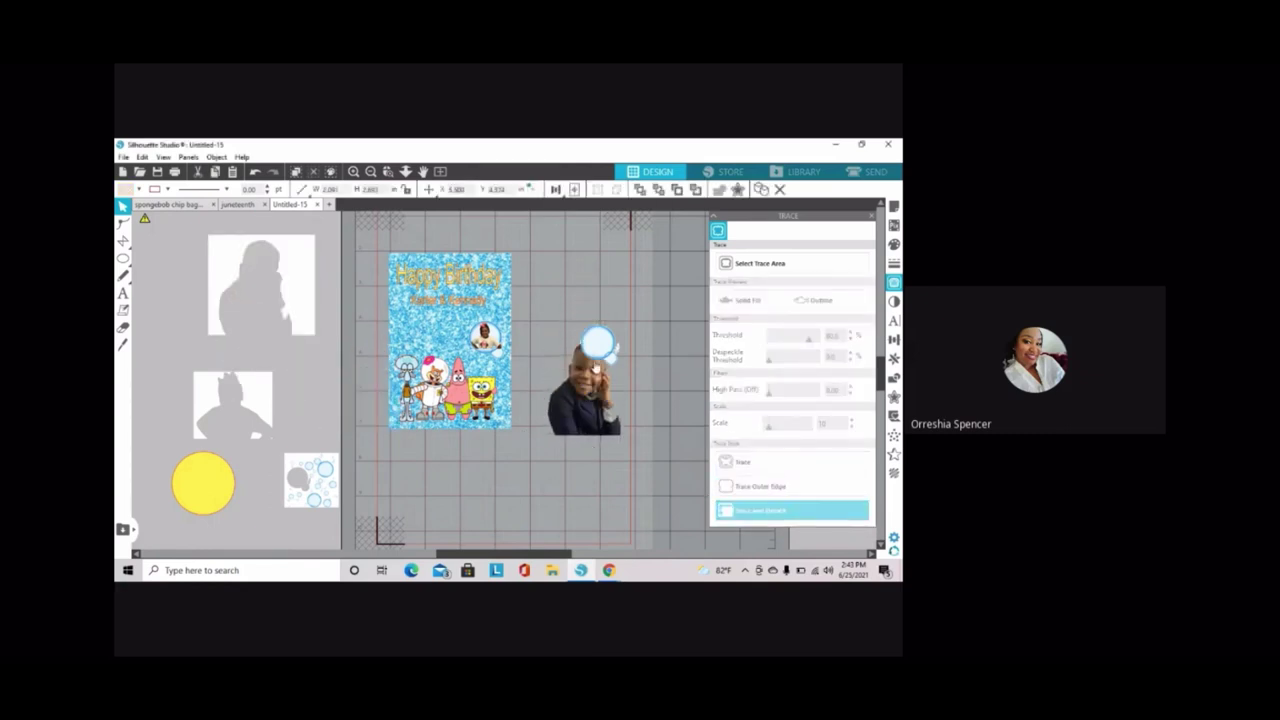
Send the boy cutout behind the bubble and shrink him to fit inside it
{"action": "right_click", "coordinate": [577, 438]}
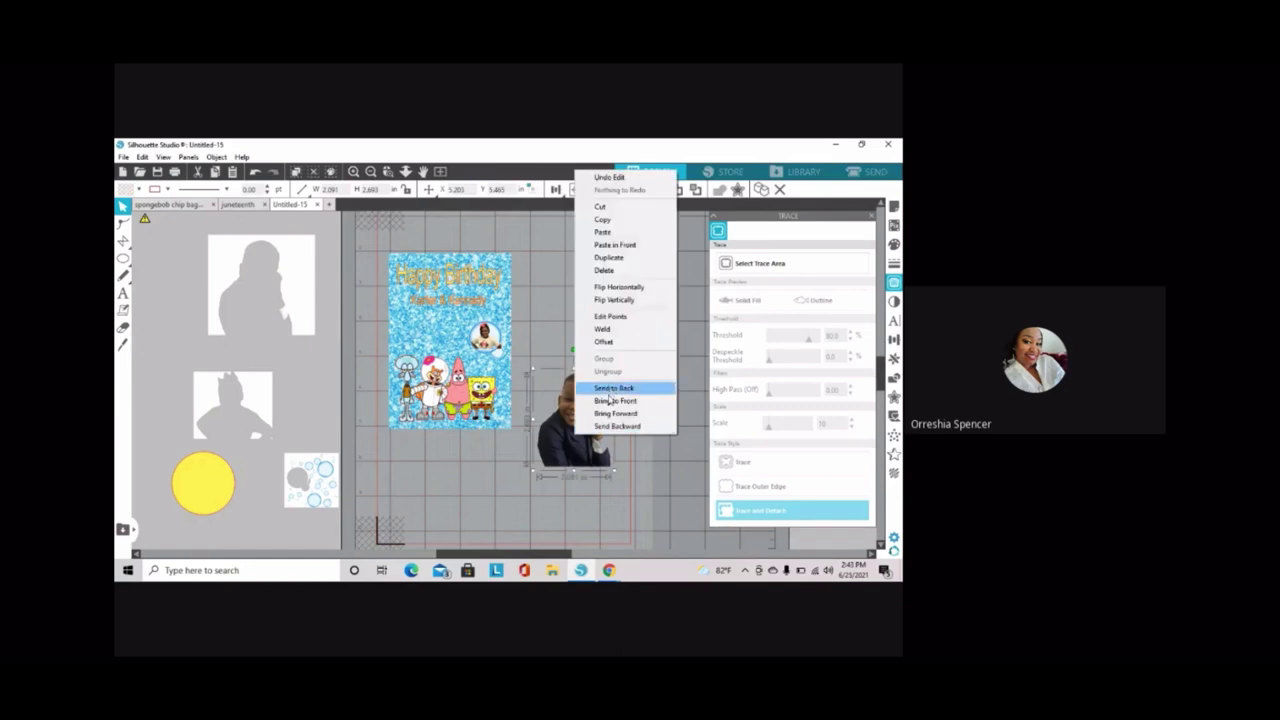
{"action": "left_click", "coordinate": [610, 388]}
{"action": "mouse_move", "coordinate": [524, 372]}
{"action": "left_mouse_down"}
{"action": "mouse_move", "coordinate": [577, 440]}
{"action": "mouse_move", "coordinate": [577, 331]}
{"action": "left_mouse_up"}
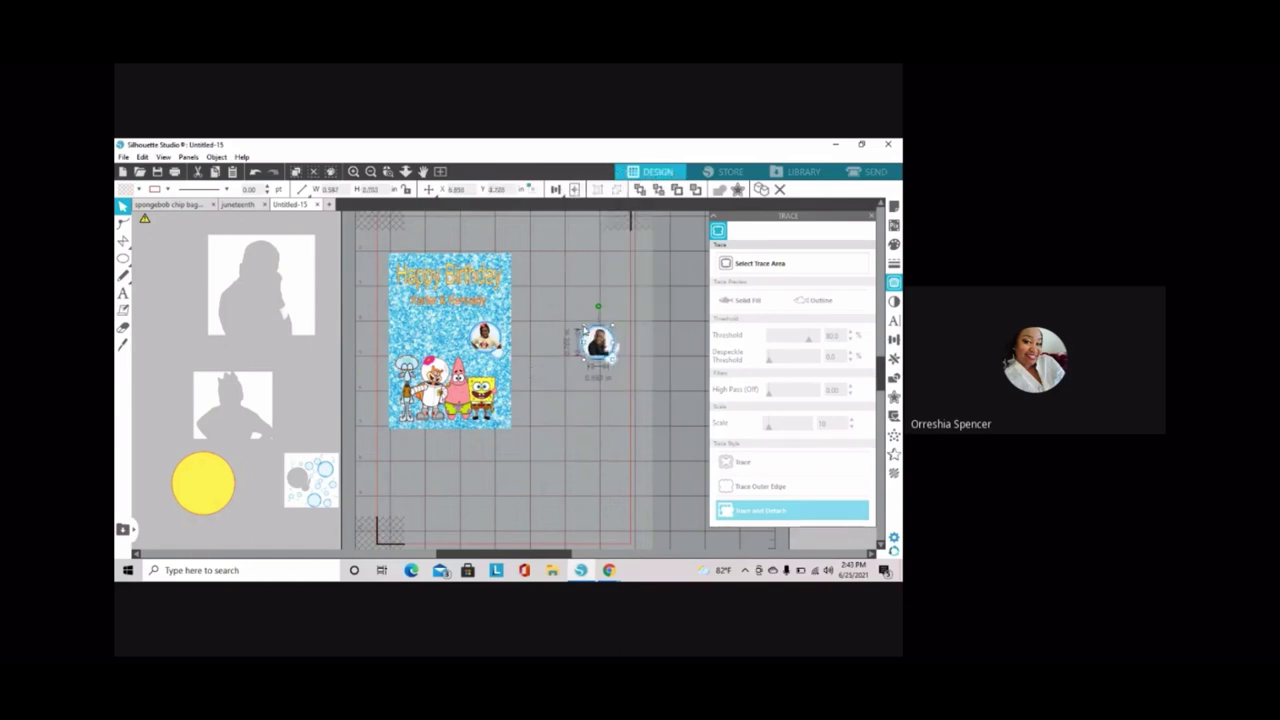
{"action": "left_click", "coordinate": [634, 398]}
Group the boy with his bubble and place it on the birthday card
{"action": "left_click", "coordinate": [597, 343]}
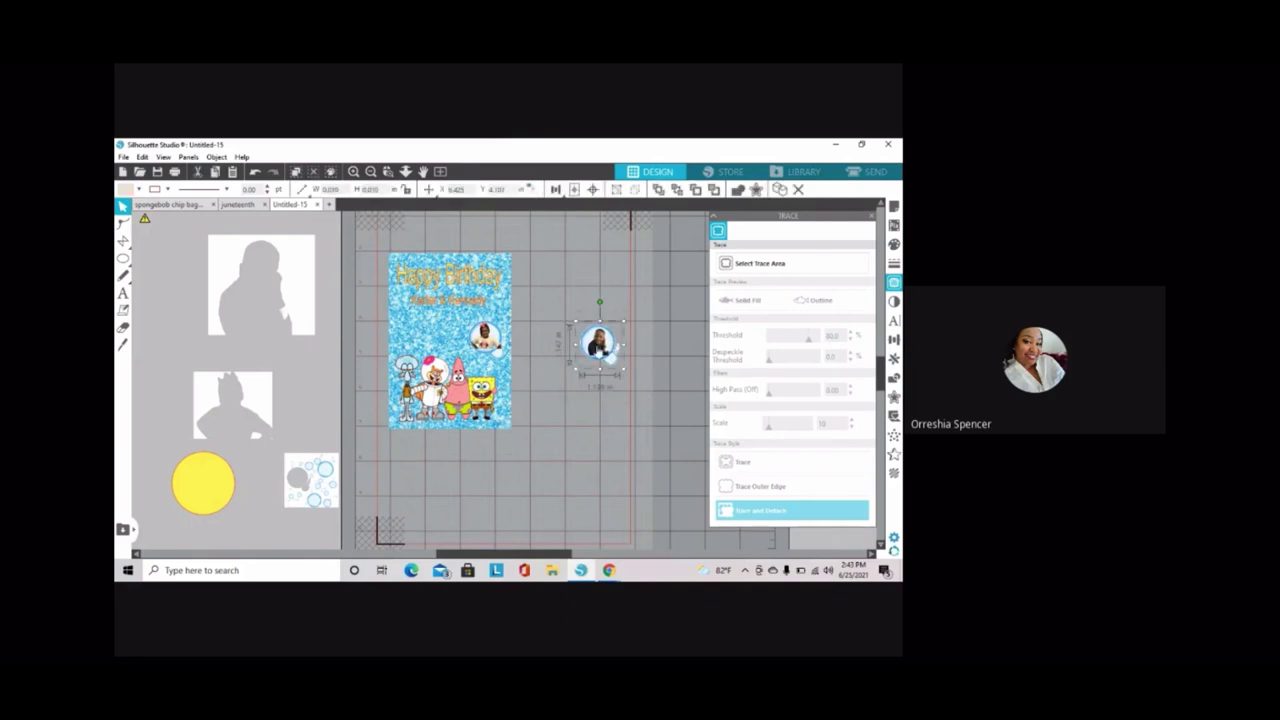
{"action": "right_click", "coordinate": [597, 352]}
{"action": "left_click", "coordinate": [625, 467]}
{"action": "mouse_move", "coordinate": [597, 343]}
{"action": "left_mouse_down"}
{"action": "mouse_move", "coordinate": [410, 326]}
{"action": "mouse_move", "coordinate": [484, 345]}
{"action": "left_mouse_up"}
{"action": "left_click_drag", "start_coordinate": [410, 327], "coordinate": [415, 331]}
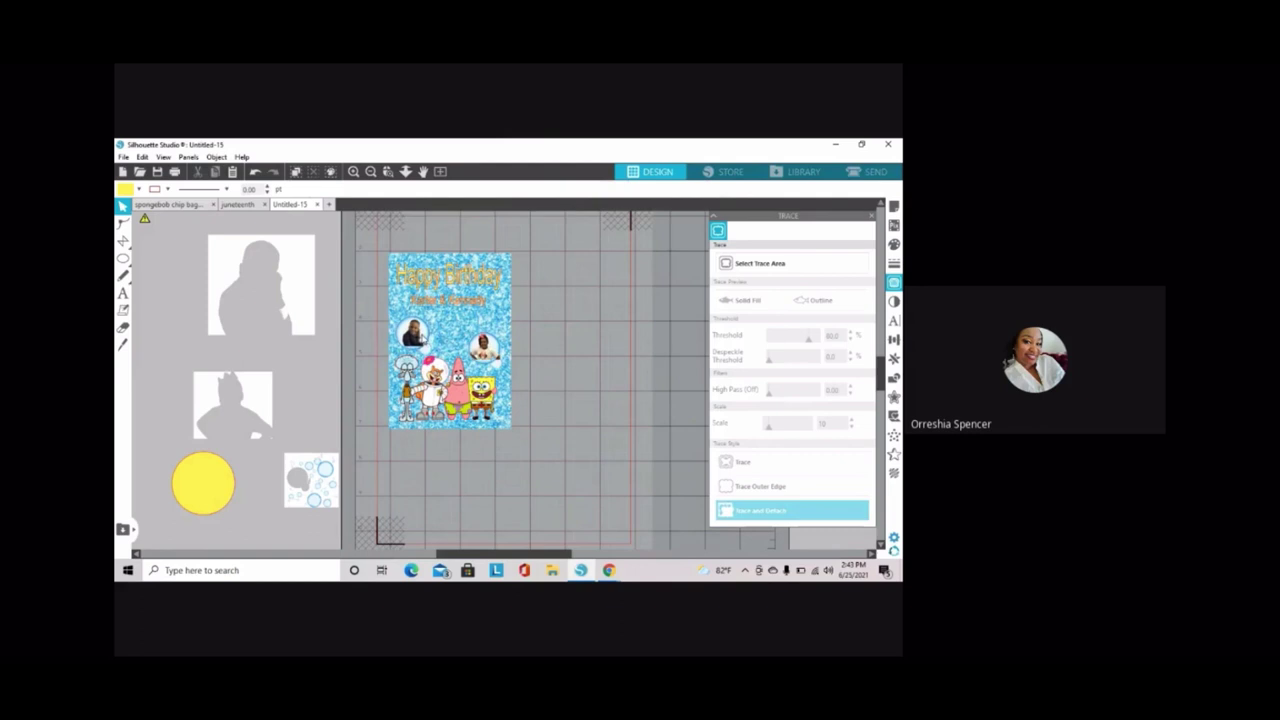
{"action": "left_click", "coordinate": [471, 444]}
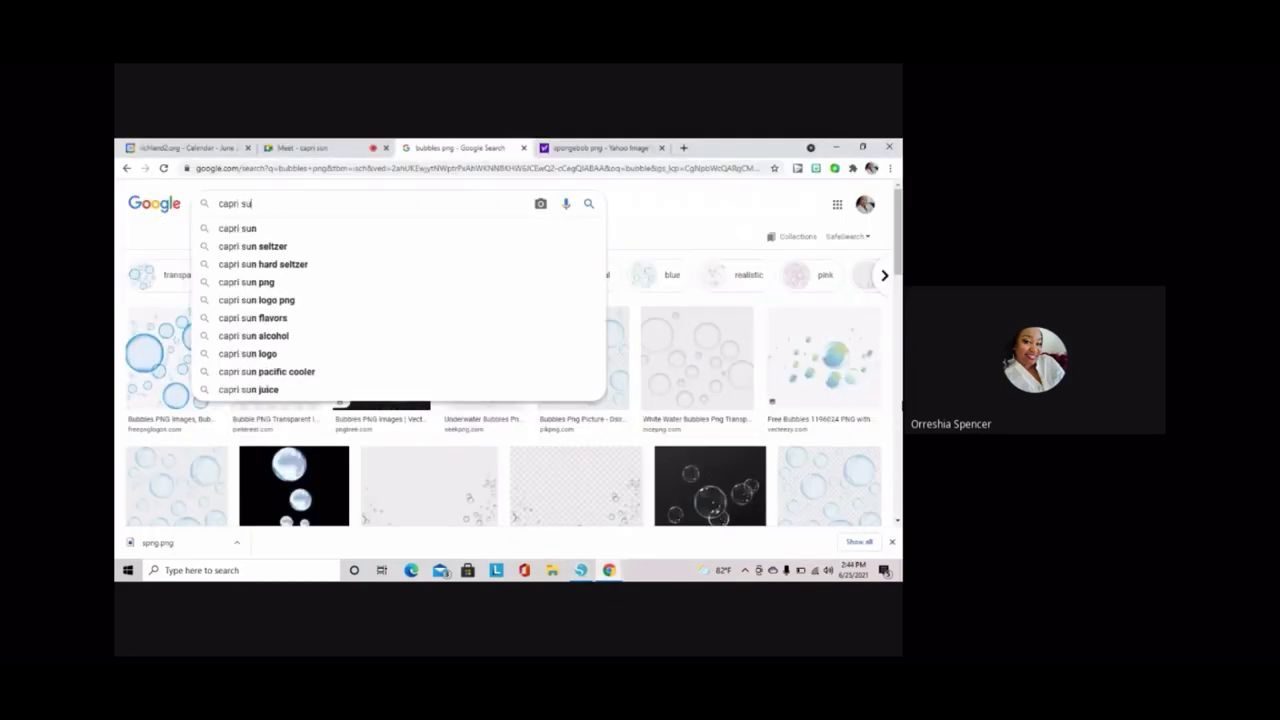
Search Google Images for 'capri sun png' and bring up the Capri Sun logo's save options
{"action": "type", "text": "n png"}
{"action": "key", "text": "Return"}
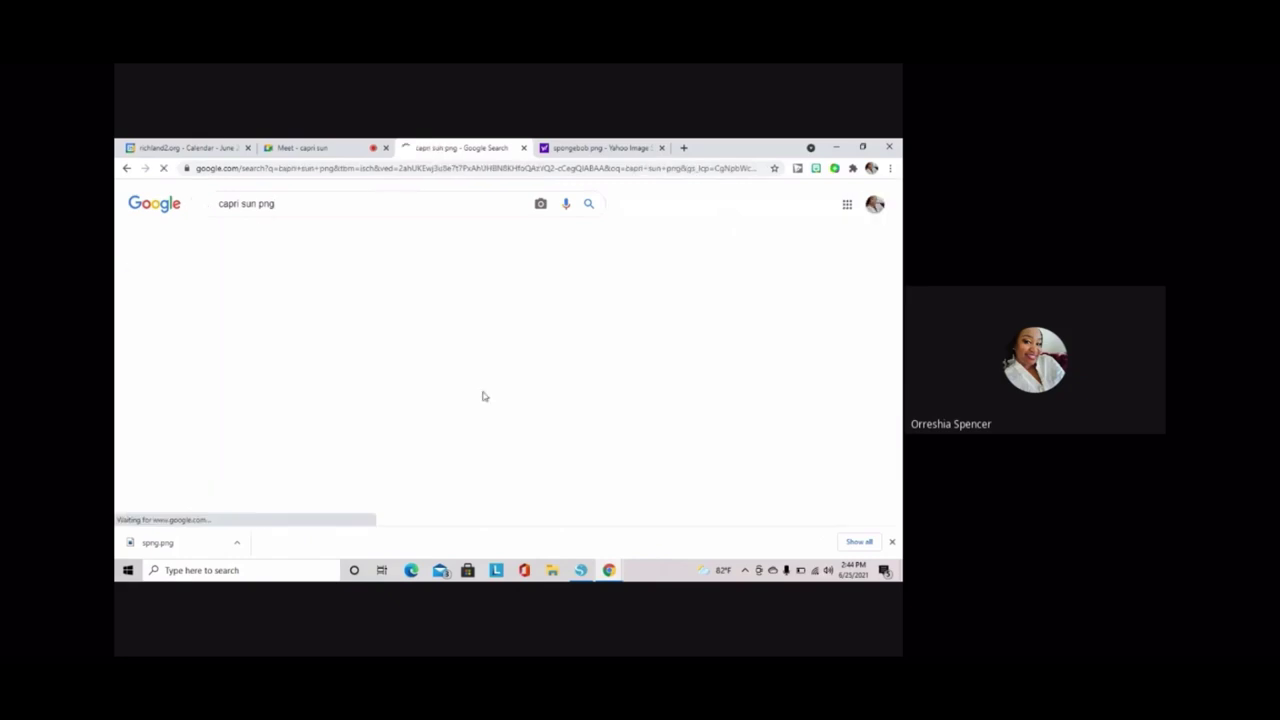
{"action": "scroll", "coordinate": [310, 343], "scroll_direction": "down", "scroll_amount": 3}
{"action": "left_click", "coordinate": [368, 337]}
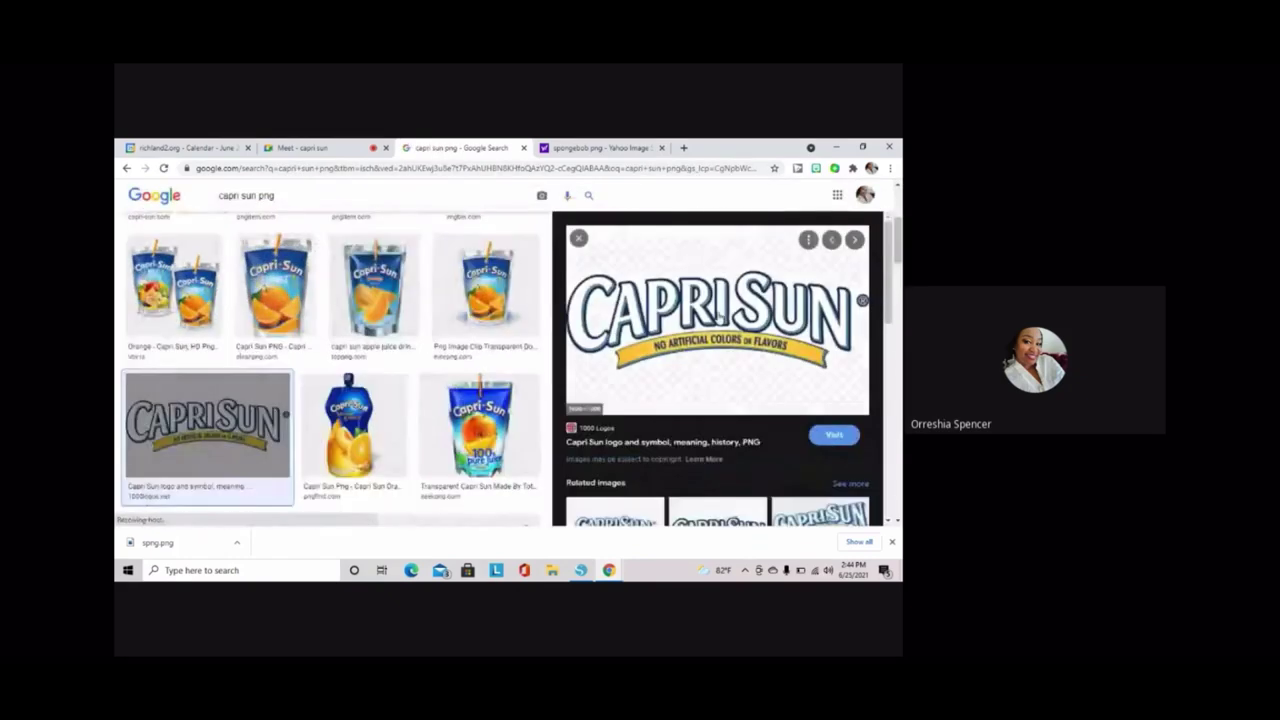
{"action": "right_click", "coordinate": [752, 498]}
Save the Capri Sun logo and merge the Capri-Sun-logo png into the design
{"action": "left_click", "coordinate": [760, 458]}
{"action": "left_click", "coordinate": [580, 570]}
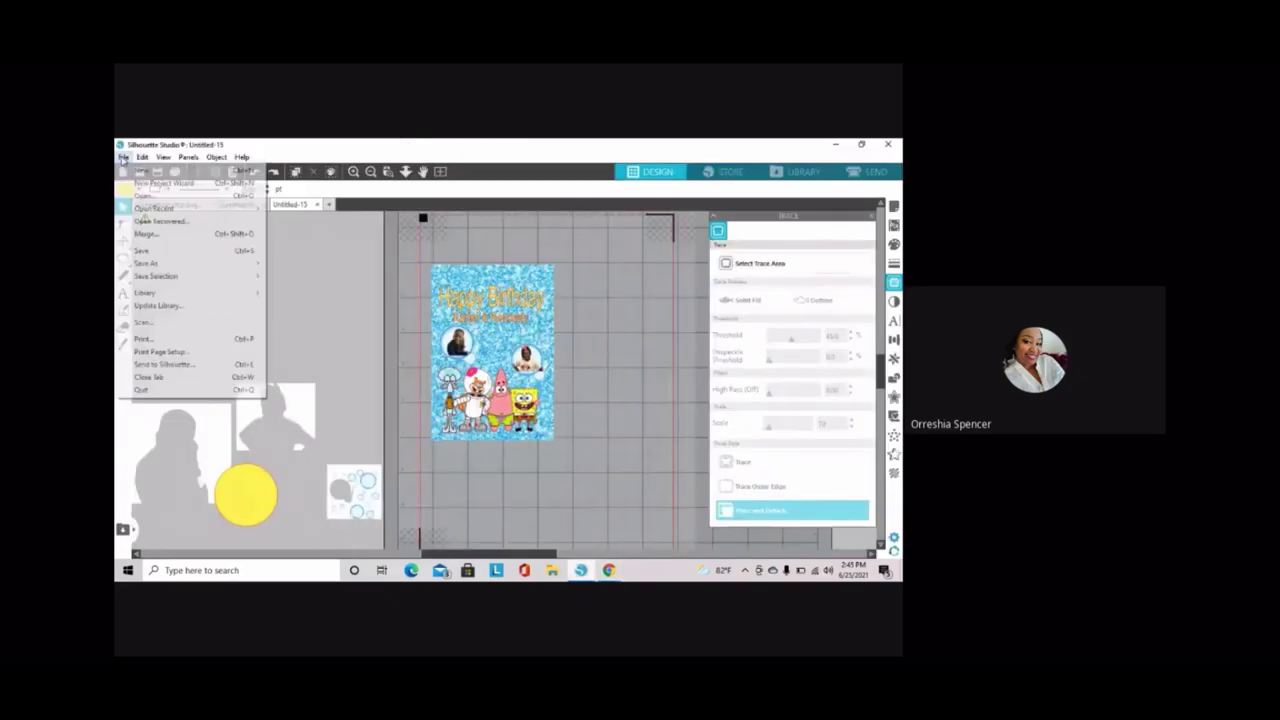
{"action": "left_click", "coordinate": [143, 249]}
{"action": "type", "text": "cap"}
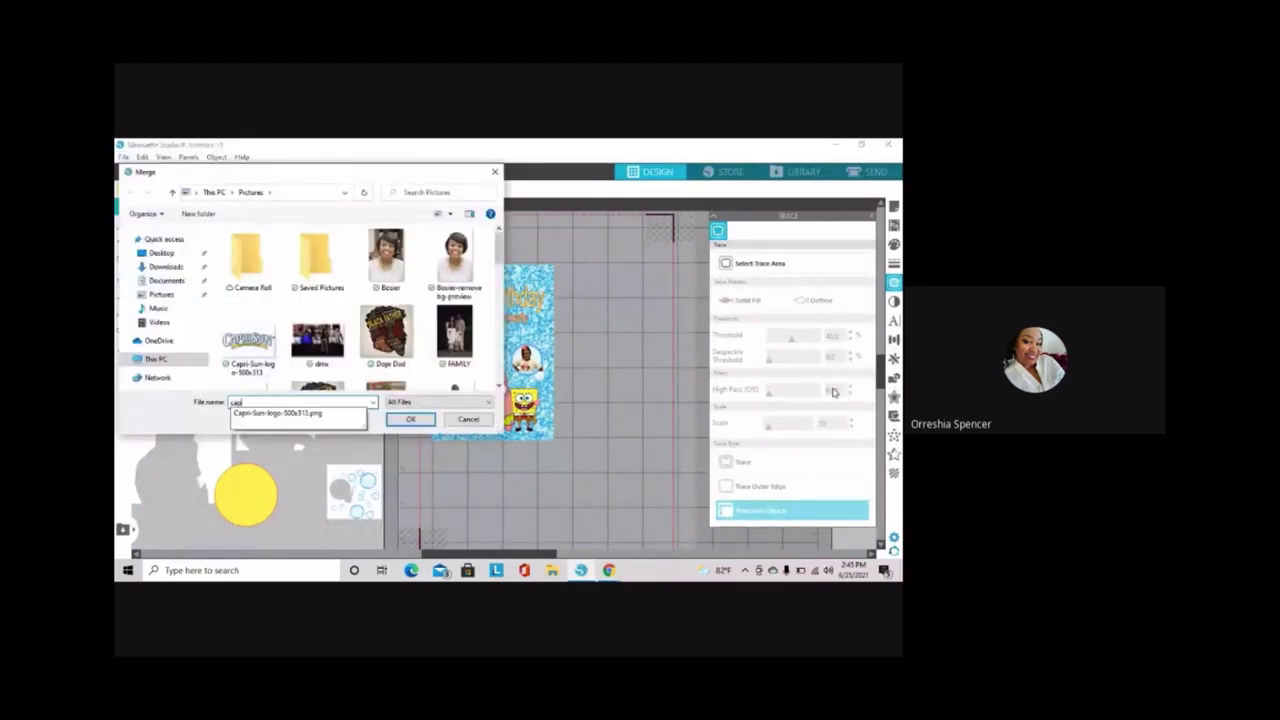
{"action": "left_click", "coordinate": [410, 419]}
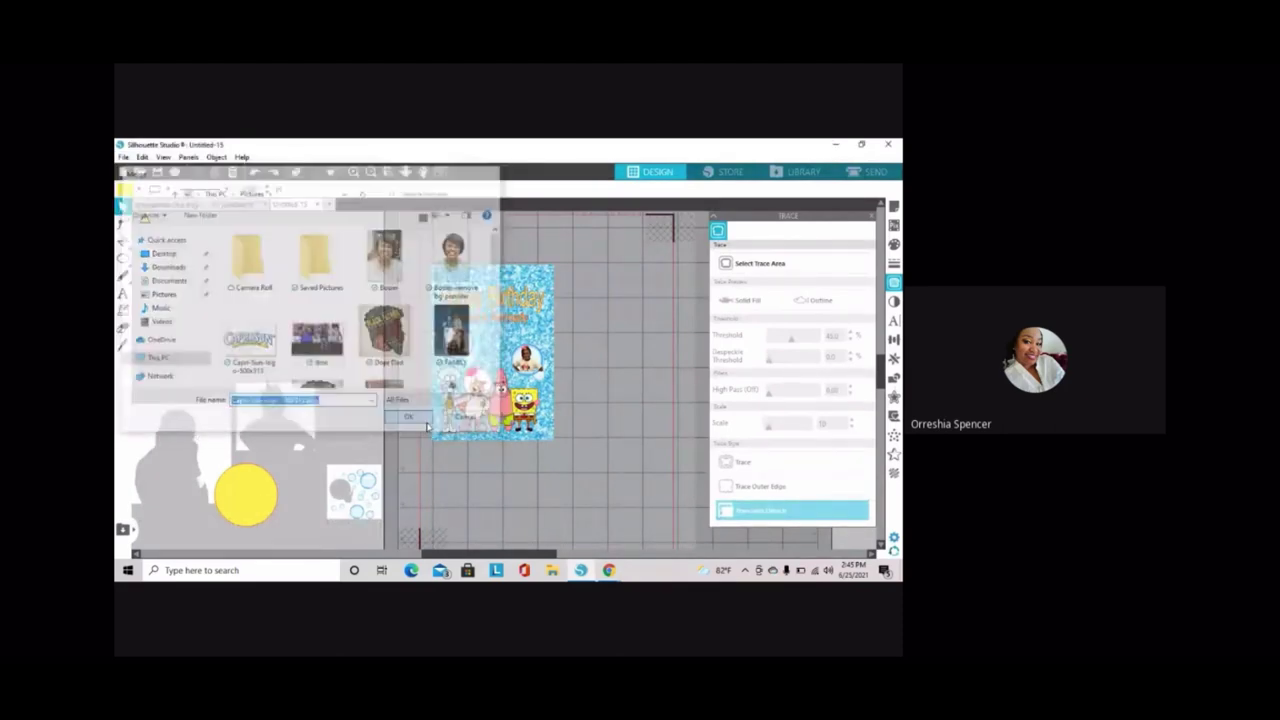
Place the logo above Happy Birthday and move the round photo beside the other one
{"action": "mouse_move", "coordinate": [397, 146]}
{"action": "left_mouse_down"}
{"action": "mouse_move", "coordinate": [232, 311]}
{"action": "mouse_move", "coordinate": [358, 346]}
{"action": "left_mouse_up"}
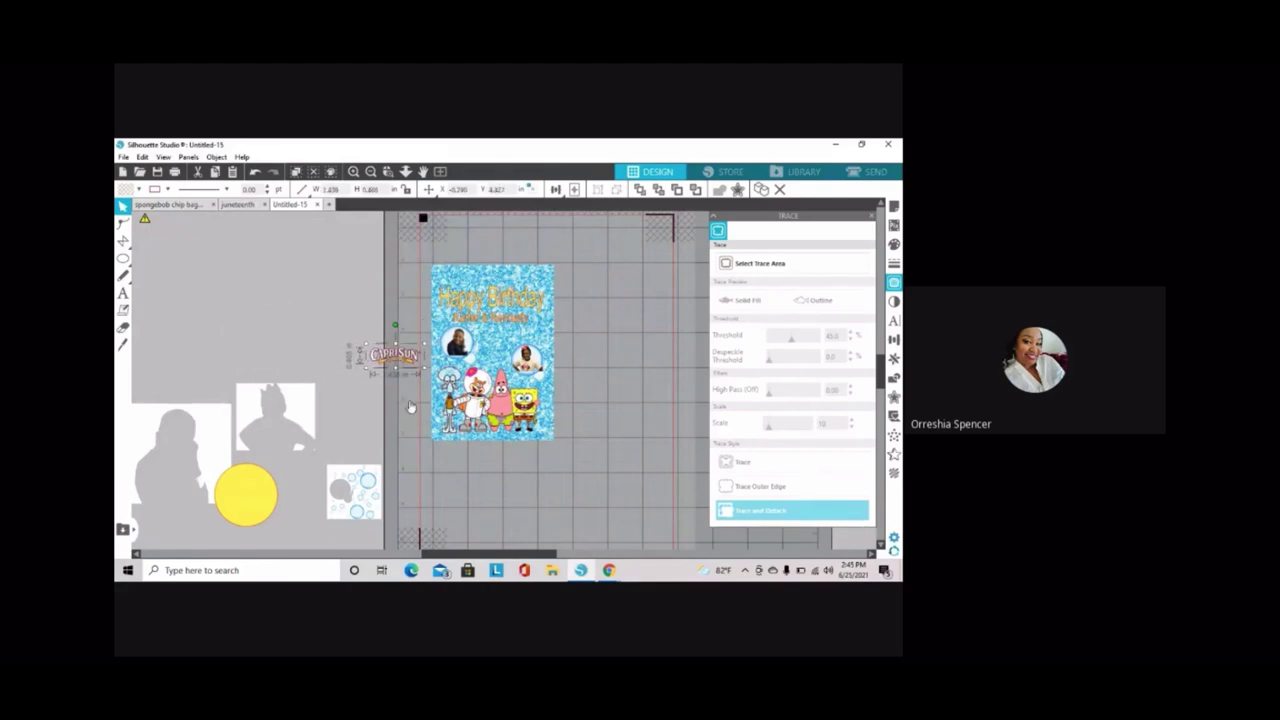
{"action": "left_click_drag", "start_coordinate": [400, 358], "coordinate": [497, 278]}
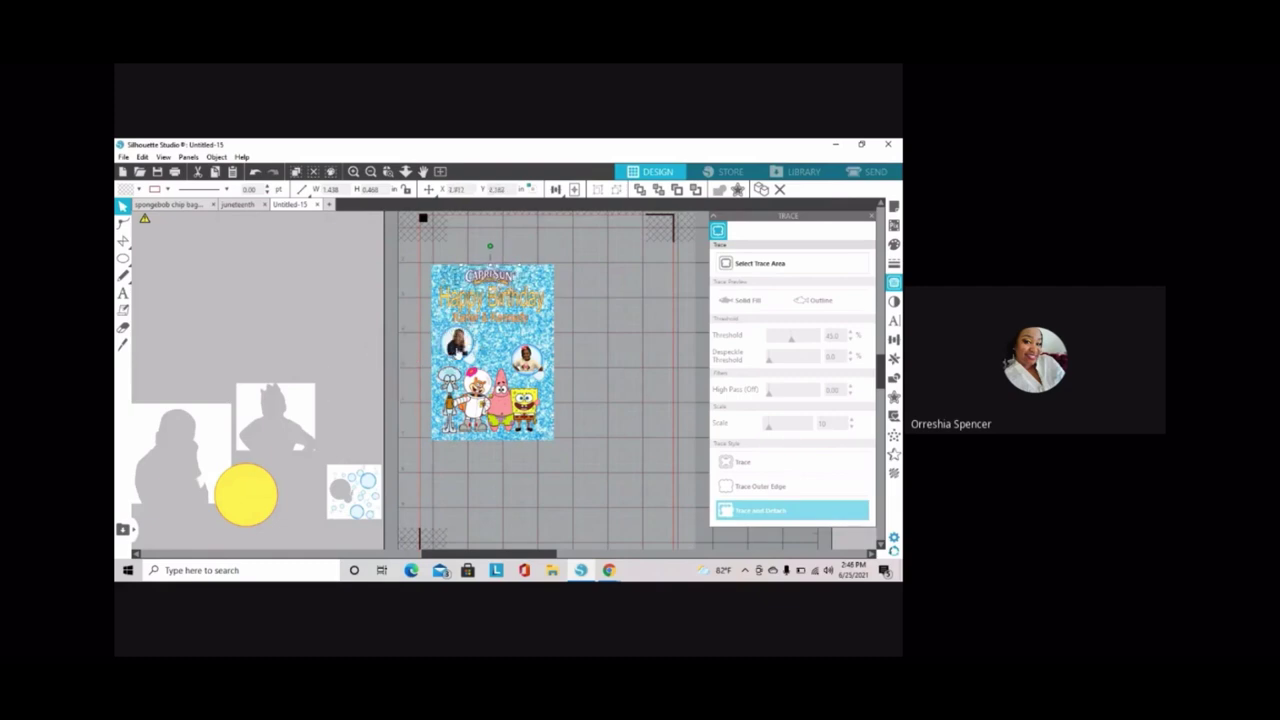
{"action": "left_click_drag", "start_coordinate": [457, 343], "coordinate": [486, 345]}
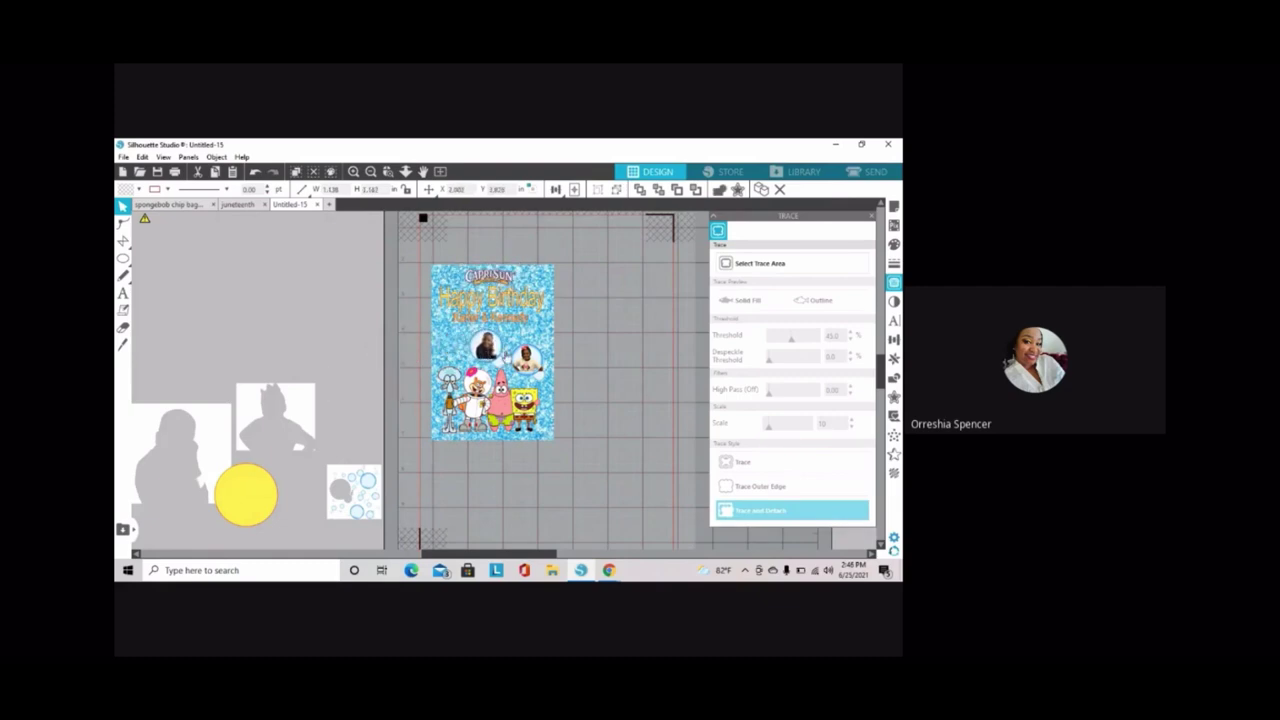
Group all parts of the birthday card into one object
{"action": "right_click", "coordinate": [400, 252]}
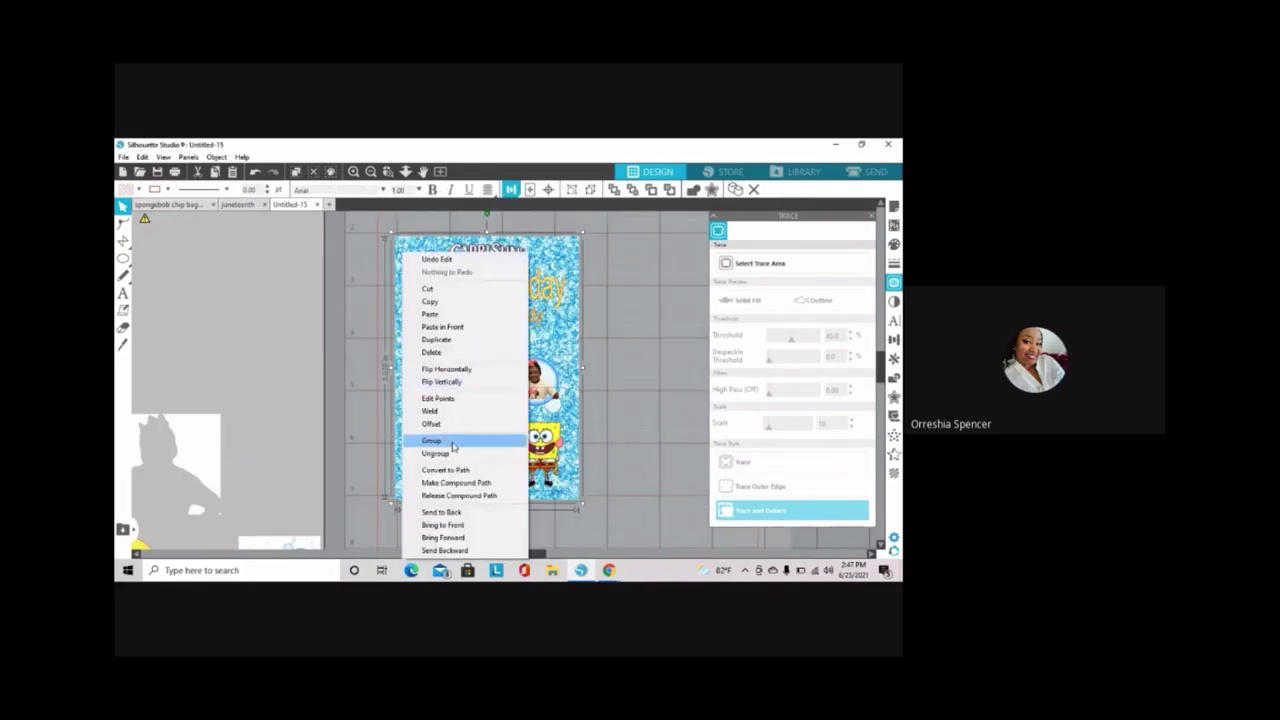
{"action": "left_click", "coordinate": [453, 441]}
{"action": "left_click", "coordinate": [623, 431]}
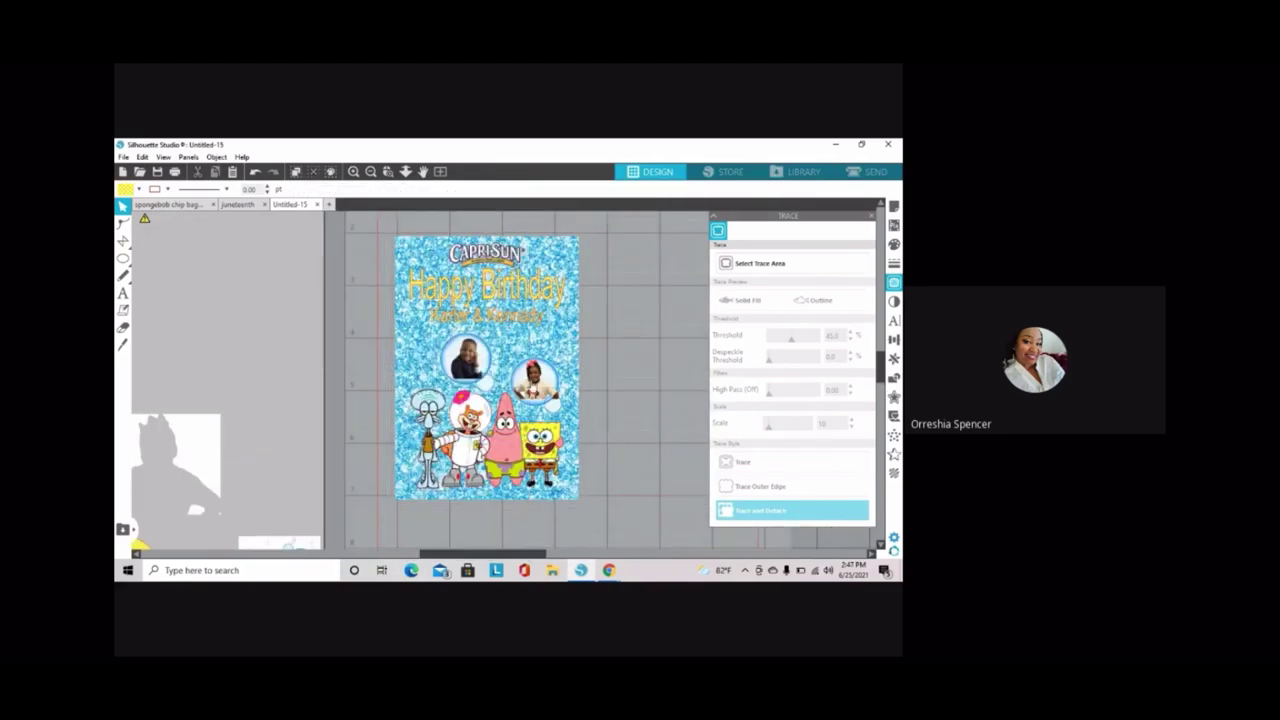
{"action": "left_click_drag", "start_coordinate": [480, 420], "coordinate": [544, 394]}
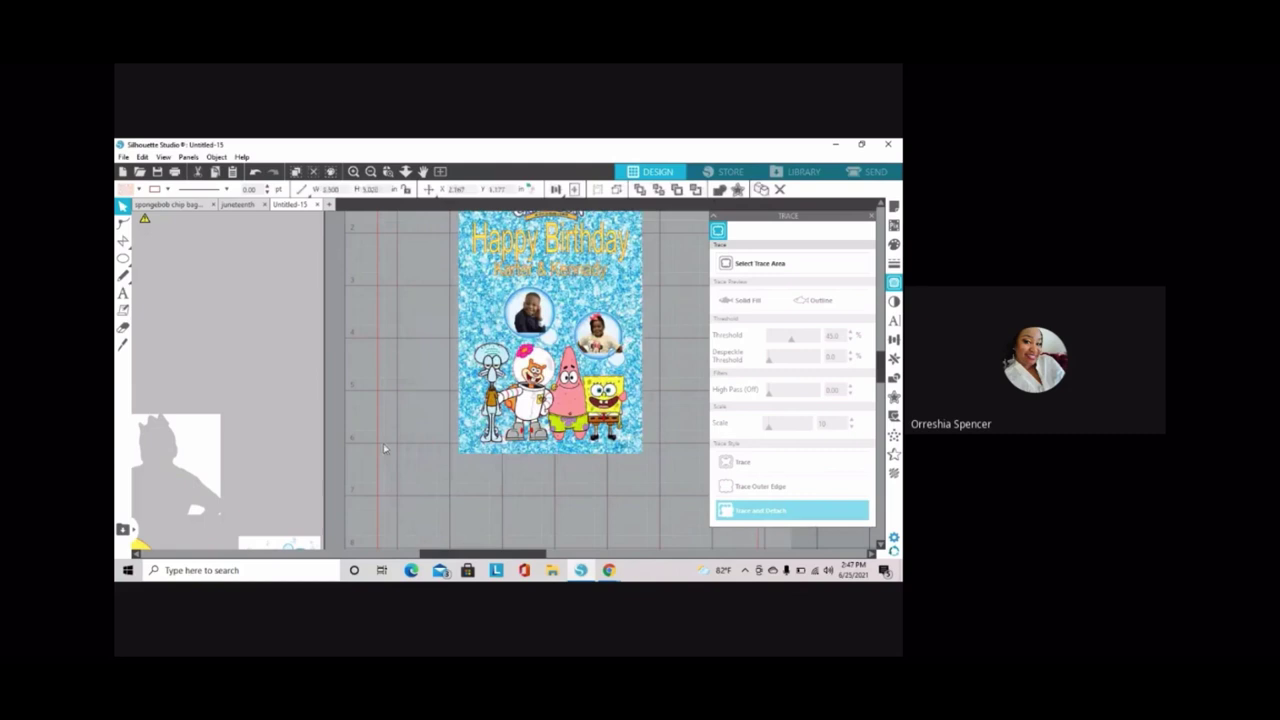
{"action": "left_click", "coordinate": [381, 492]}
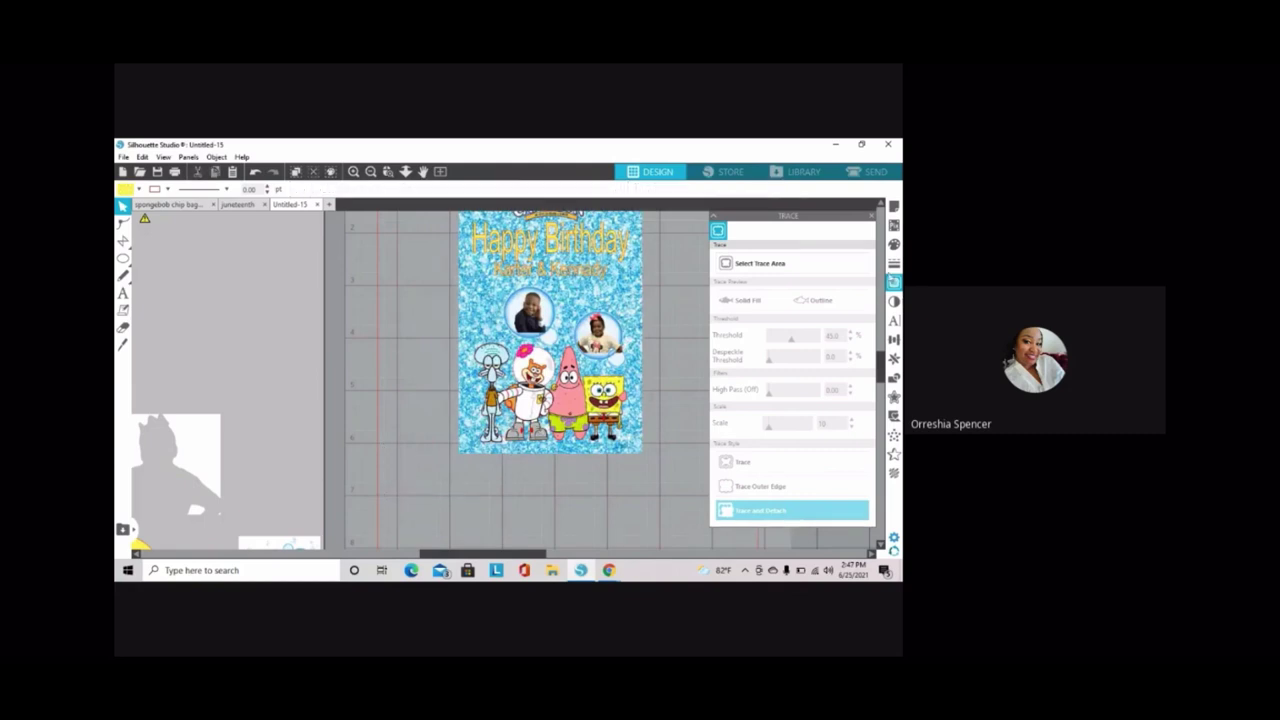
Zoom out to the full cutting mat and position two card copies side by side
{"action": "left_click", "coordinate": [873, 220]}
{"action": "scroll", "coordinate": [690, 357], "scroll_direction": "up", "scroll_amount": 1}
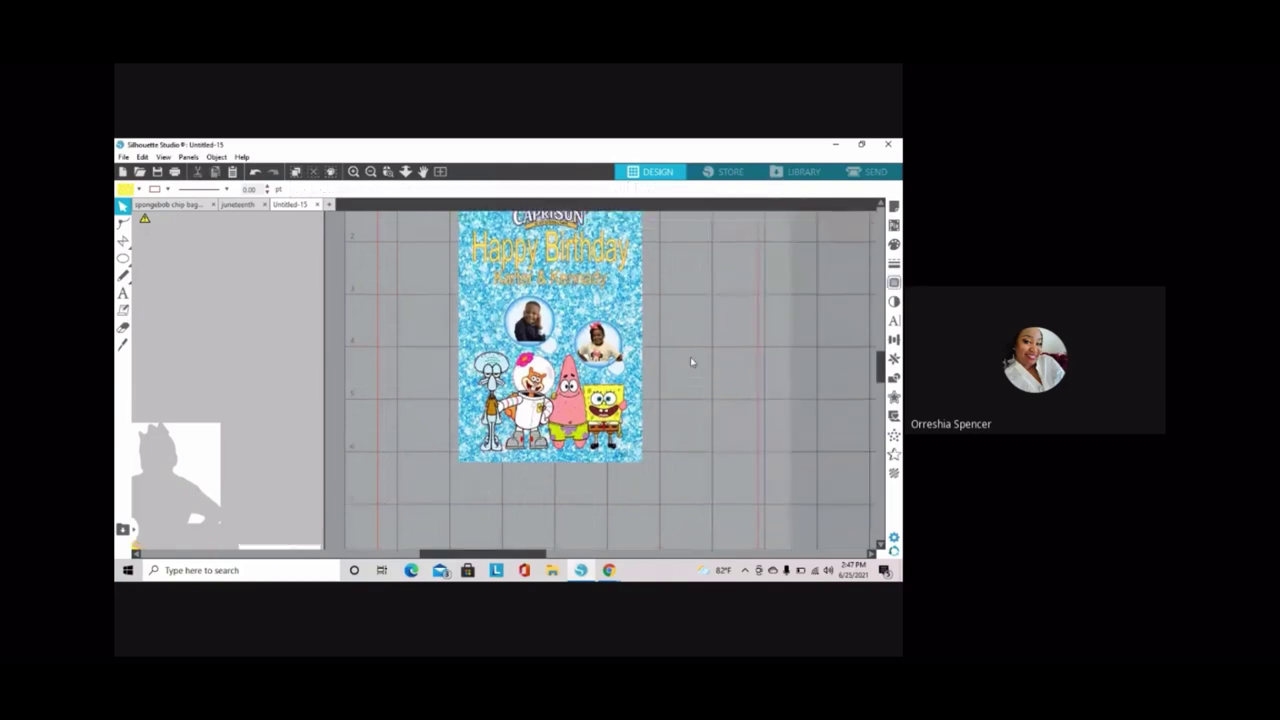
{"action": "left_click", "coordinate": [369, 172]}
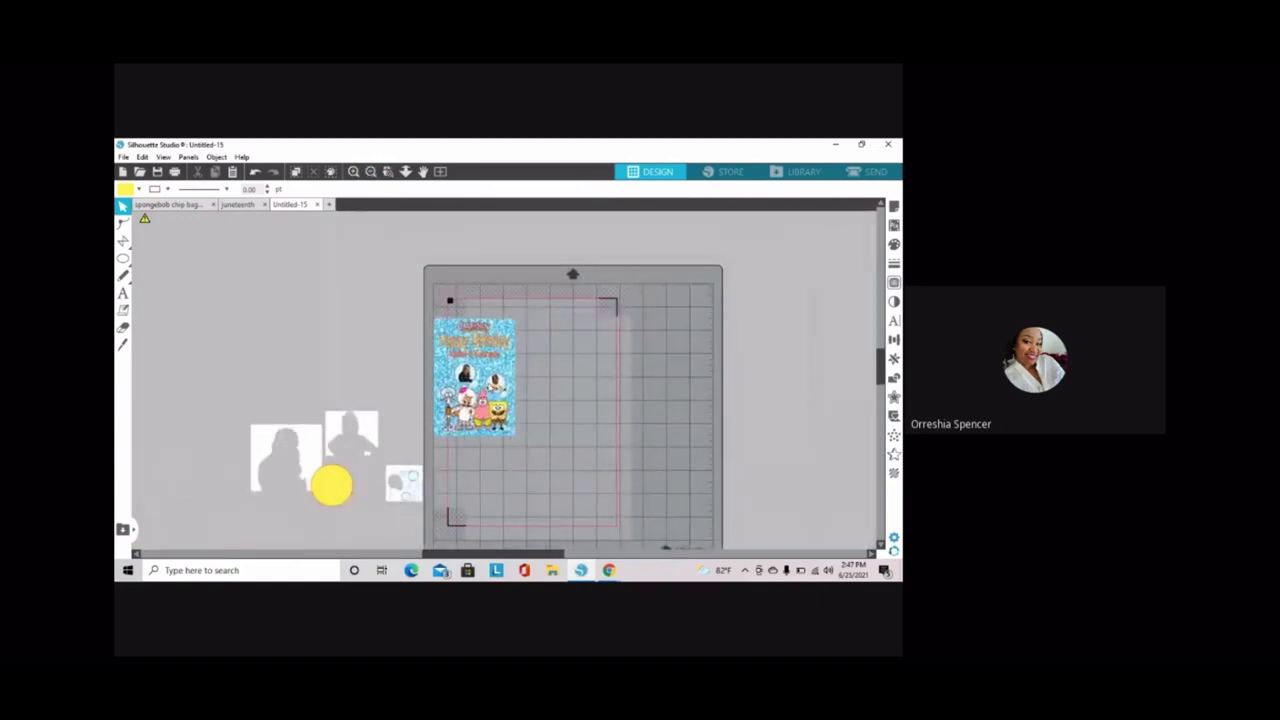
{"action": "left_click_drag", "start_coordinate": [474, 376], "coordinate": [495, 376]}
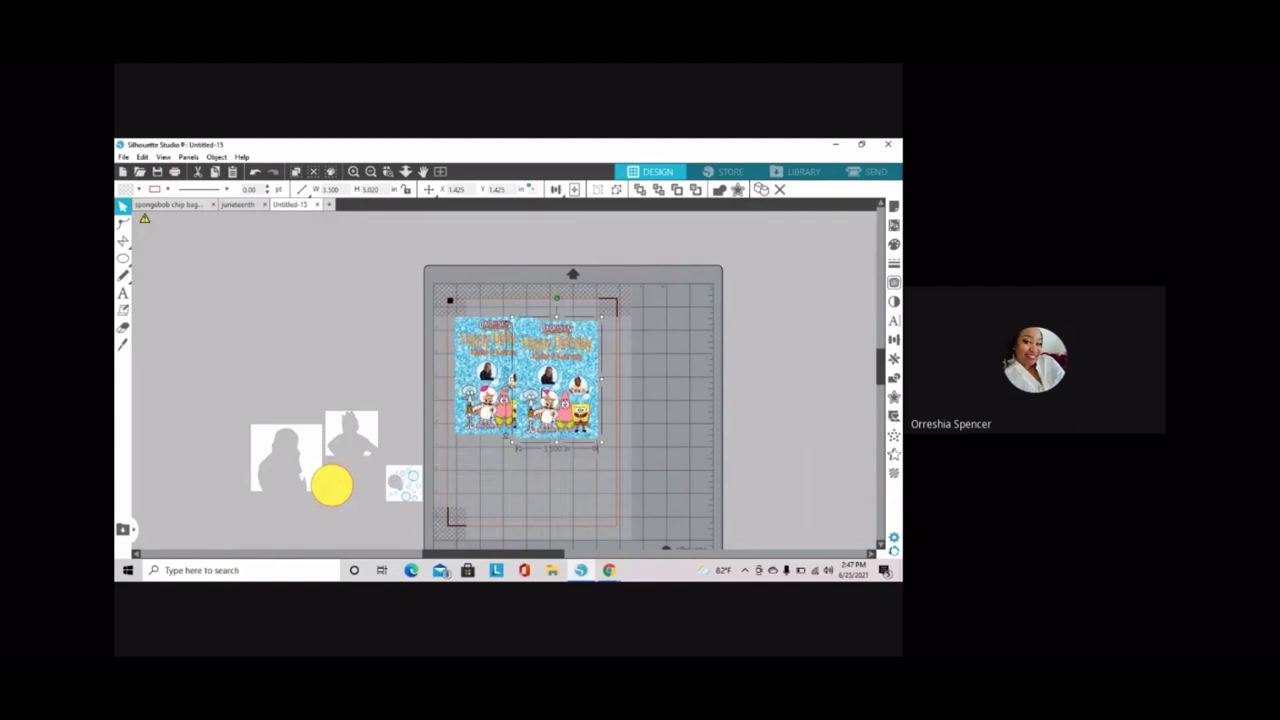
{"action": "key", "text": "Right"}
{"action": "key", "text": "Right"}
{"action": "key", "text": "Right"}
{"action": "key", "text": "Right"}
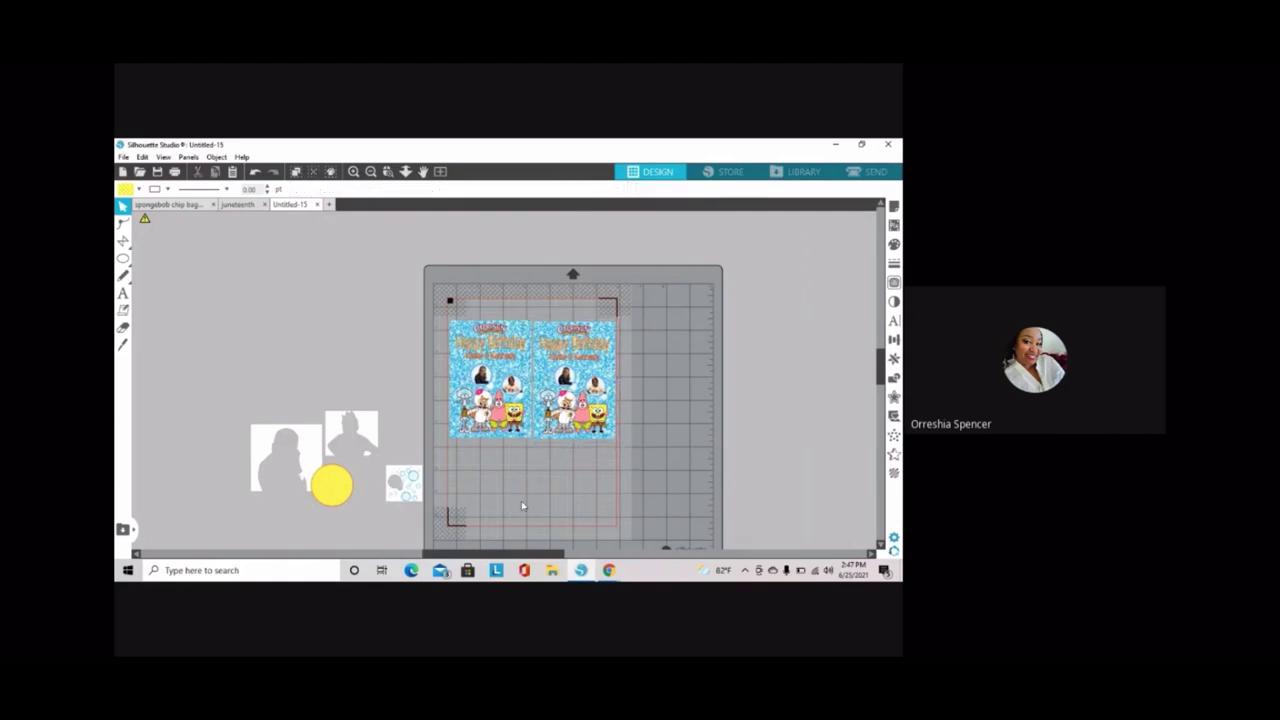
Paste a third card copy below the other two and rotate it sideways
{"action": "right_click", "coordinate": [540, 400]}
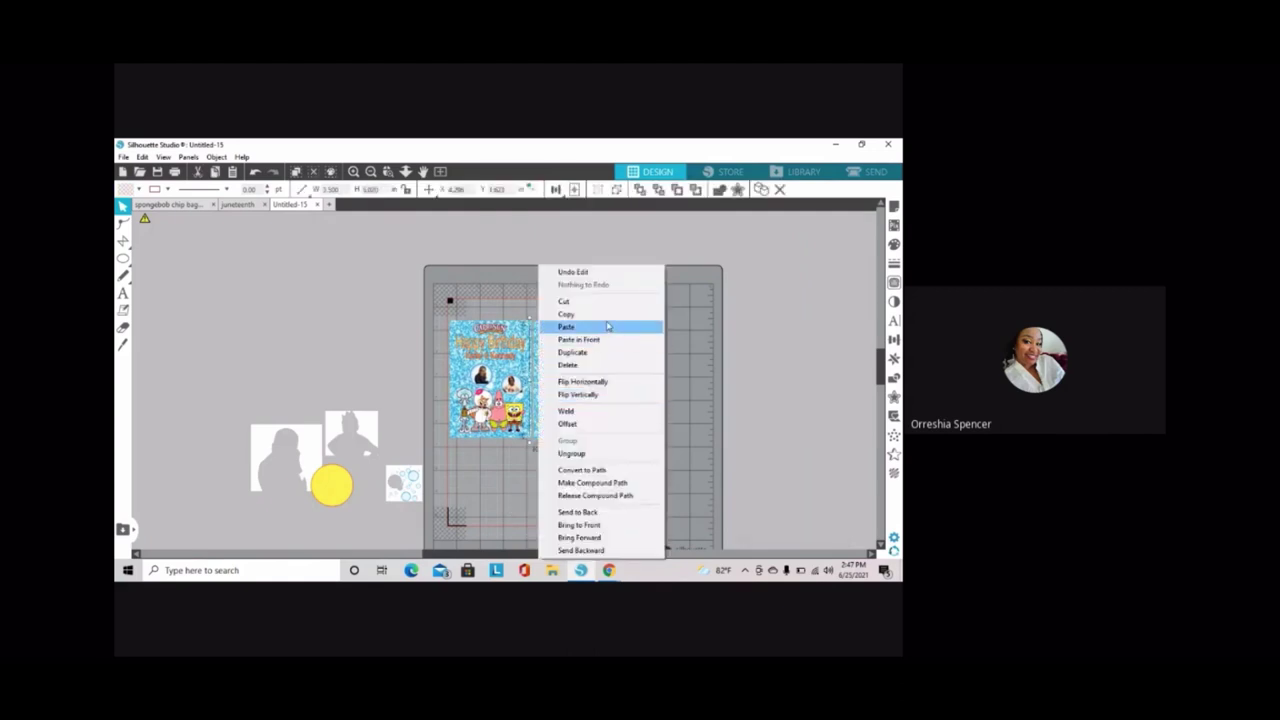
{"action": "left_click", "coordinate": [573, 352]}
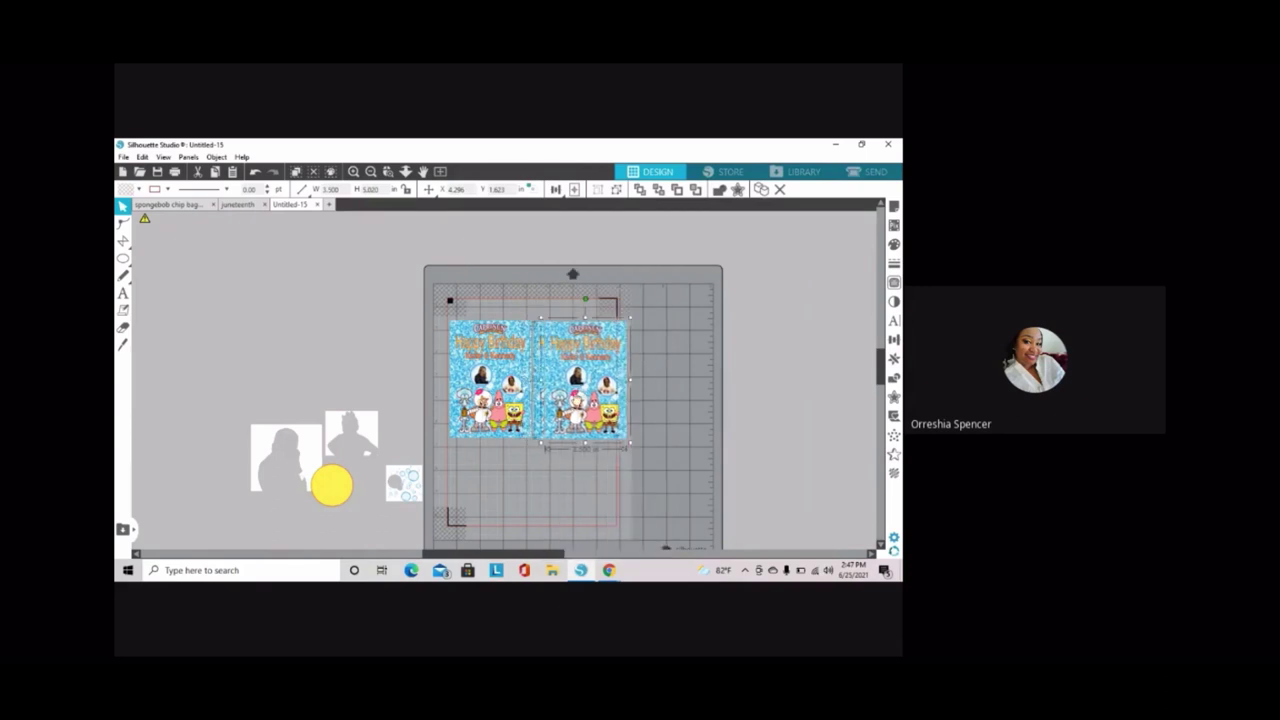
{"action": "left_click_drag", "start_coordinate": [523, 470], "coordinate": [519, 474]}
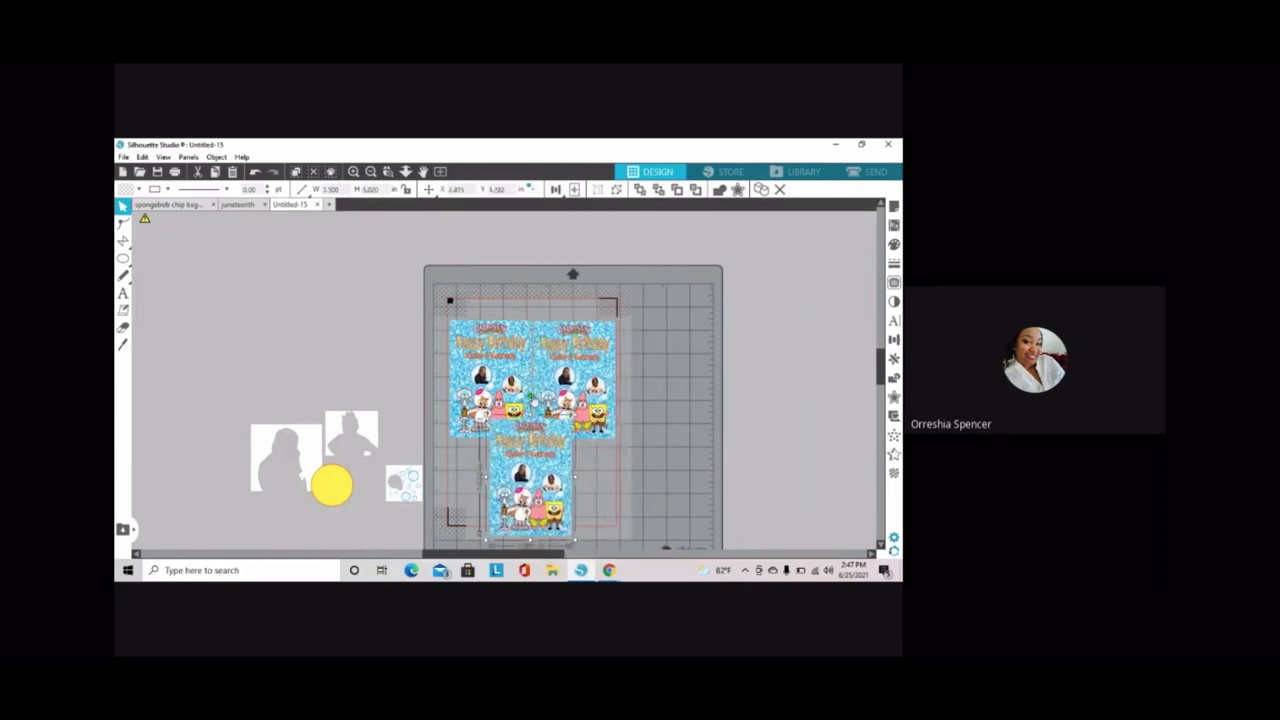
{"action": "left_click_drag", "start_coordinate": [594, 447], "coordinate": [612, 483]}
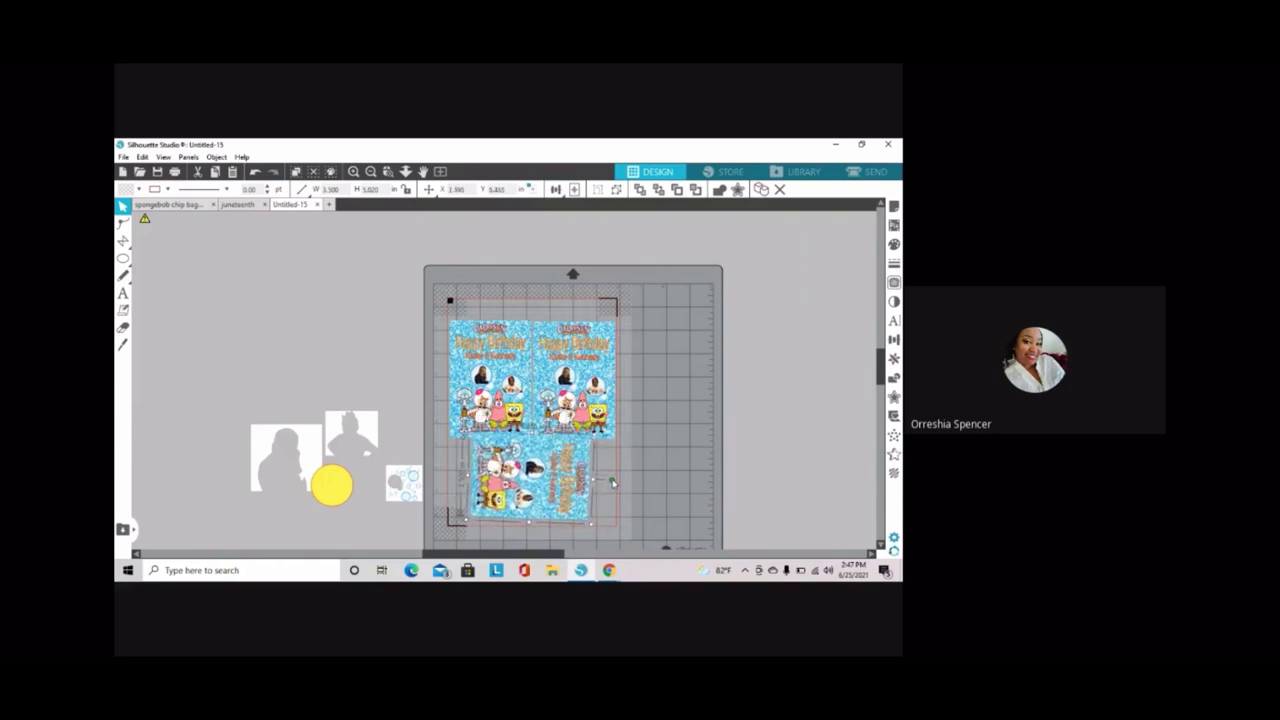
Switch to the Send stage to prepare cutting the three labels
{"action": "left_click", "coordinate": [866, 171]}
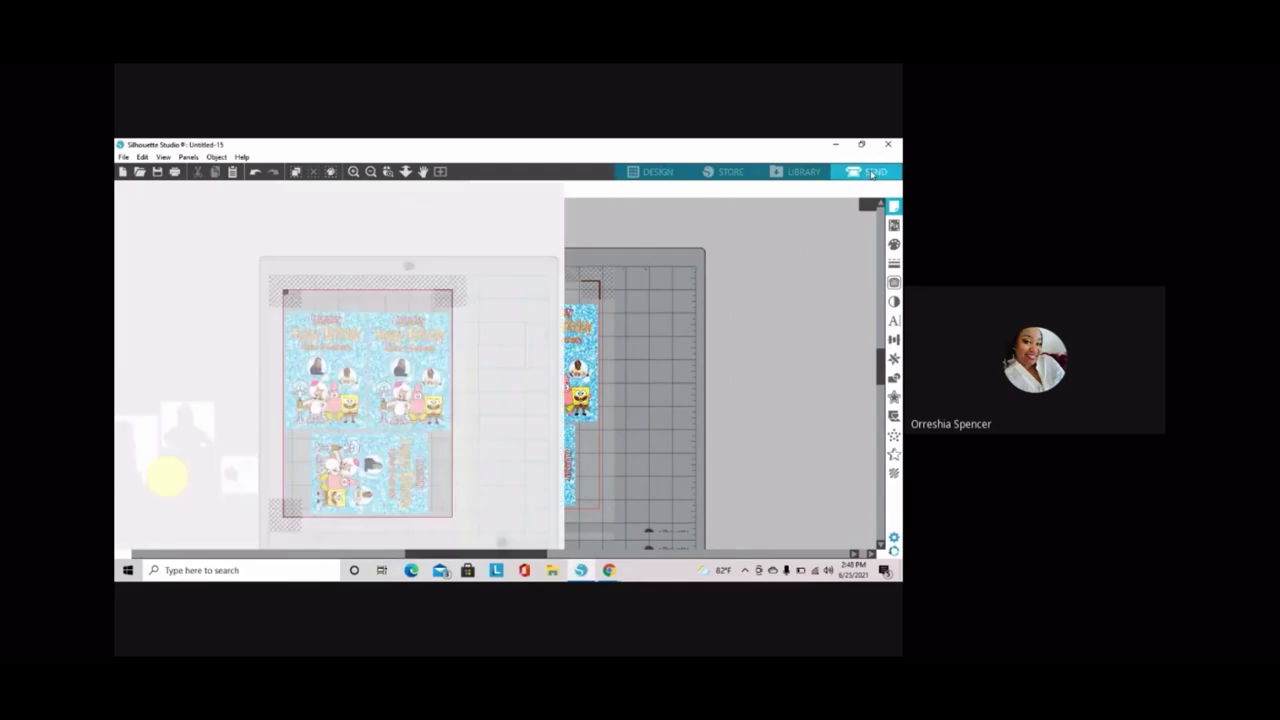